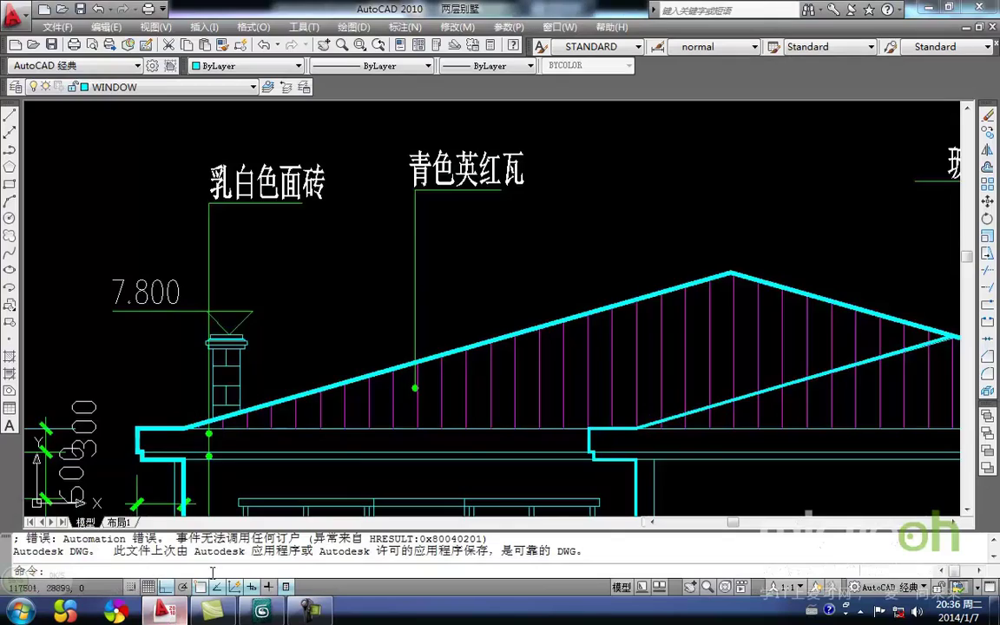
# Step: Examine the finish notes on the elevation drawing, down to the material label for the stone base of the wall
pyautogui.scroll(-4, 408, 391)
pyautogui.moveTo(421, 382); pyautogui.dragTo(423, 279, button='middle')
pyautogui.scroll(4, 591, 382)
pyautogui.moveTo(607, 417); pyautogui.dragTo(416, 365, button='middle')
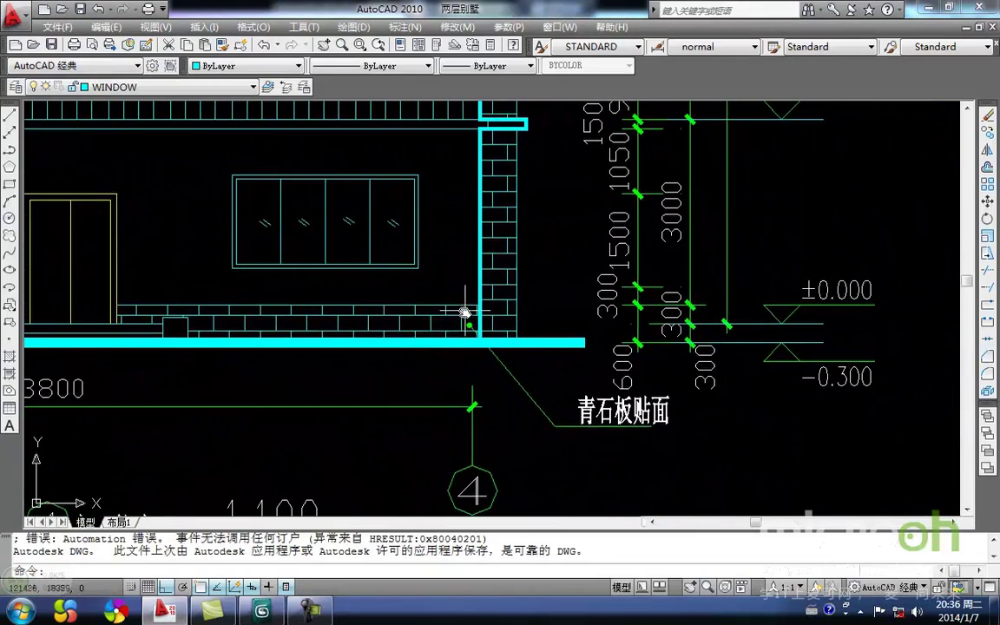
pyautogui.moveTo(557, 410)
pyautogui.mouseDown(button='middle')
pyautogui.moveTo(491, 421)
pyautogui.moveTo(470, 441)
pyautogui.mouseUp(button='middle')
pyautogui.scroll(2, 519, 435)
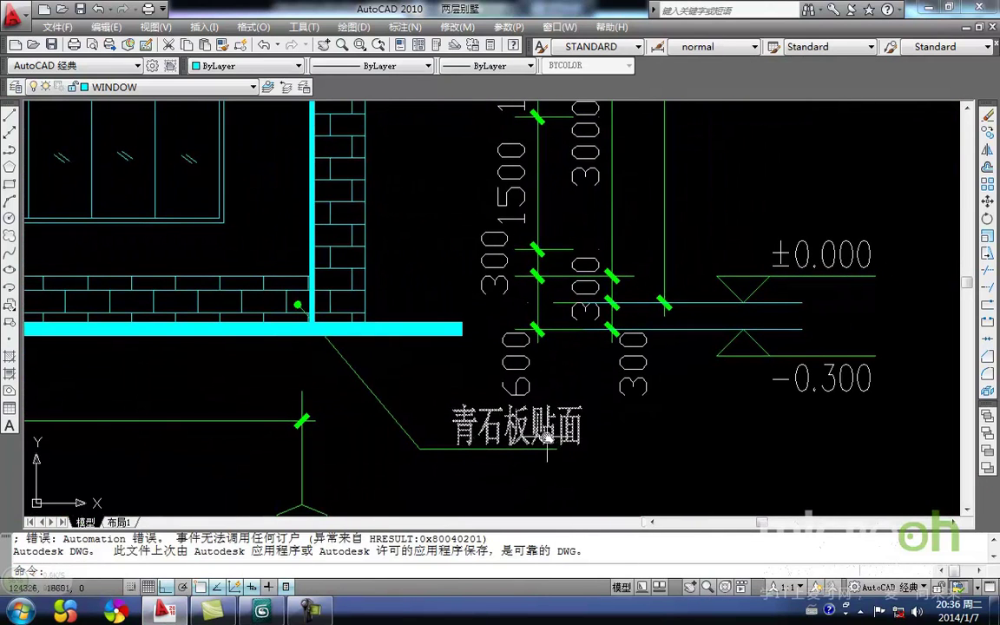
pyautogui.moveTo(548, 438); pyautogui.dragTo(536, 442, button='middle')
# Step: Switch to 3ds Max and name the first material in the Material Editor 青石板贴面
pyautogui.click(265, 615)
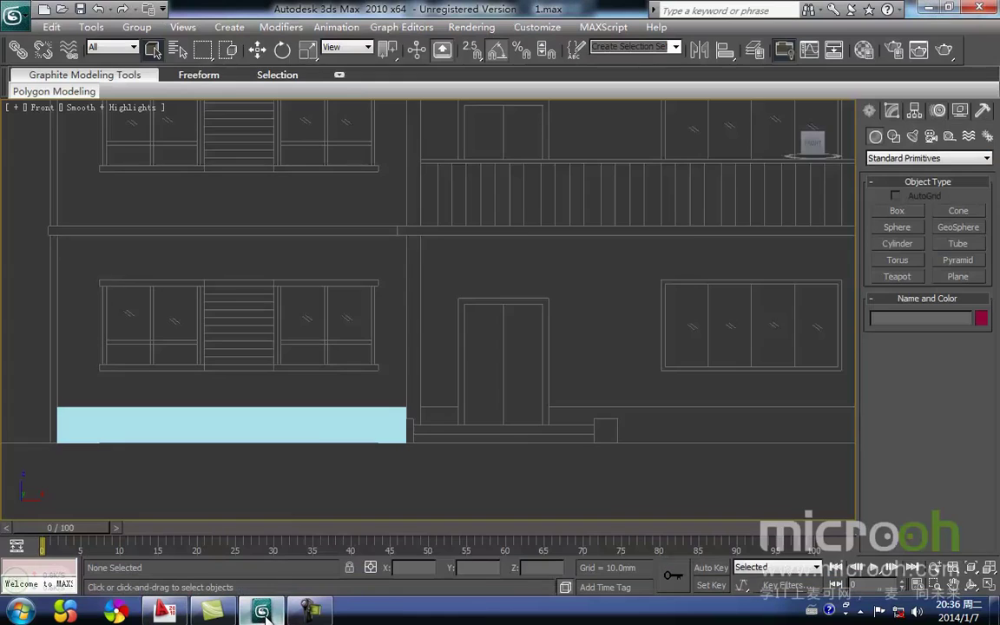
pyautogui.moveTo(423, 396)
pyautogui.mouseDown(button='middle')
pyautogui.moveTo(402, 408)
pyautogui.moveTo(394, 385)
pyautogui.mouseUp(button='middle')
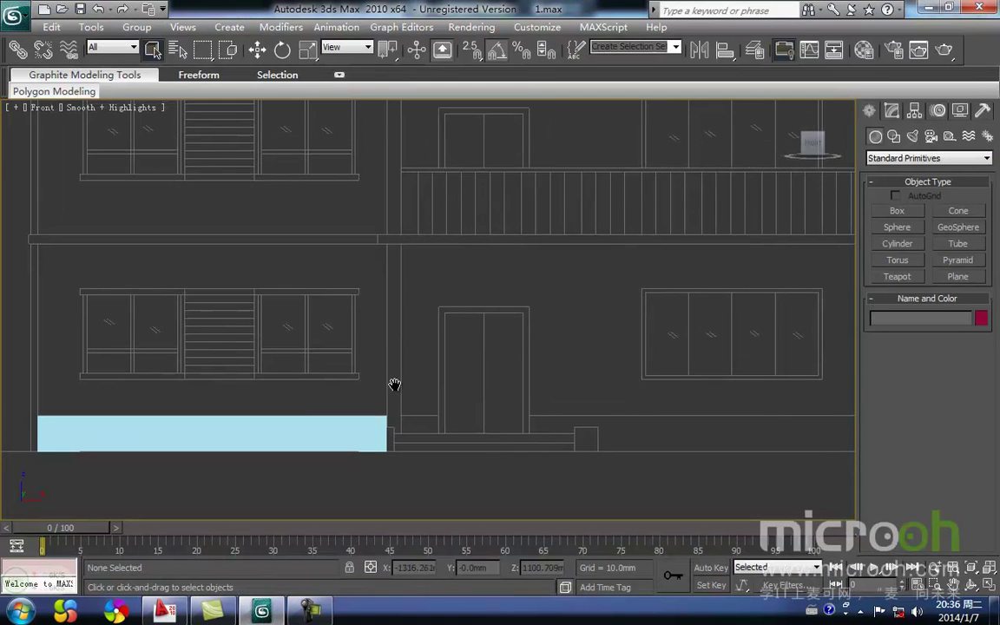
pyautogui.press('m')
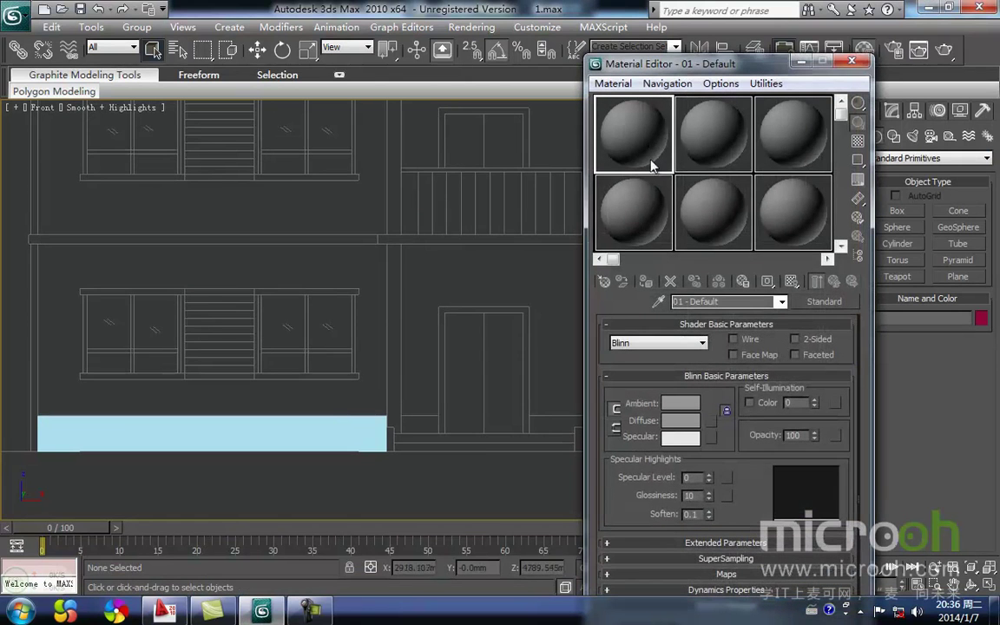
pyautogui.moveTo(700, 68); pyautogui.dragTo(616, 66)
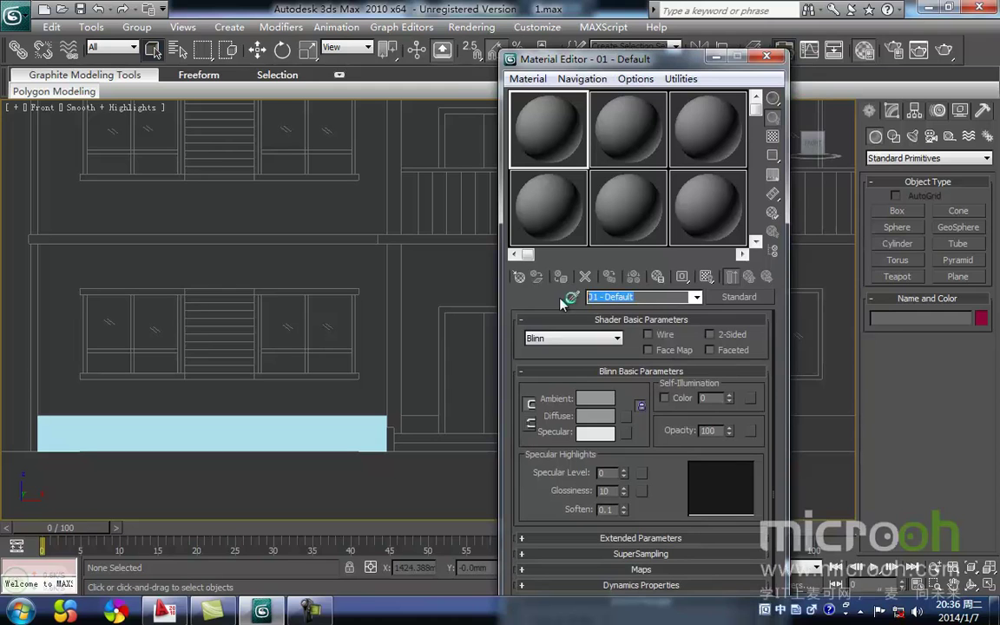
pyautogui.write('qiangshi')
pyautogui.press('BackSpace')
pyautogui.press('BackSpace')
pyautogui.press('BackSpace')
pyautogui.press('BackSpace')
pyautogui.press('BackSpace')
pyautogui.press('BackSpace')
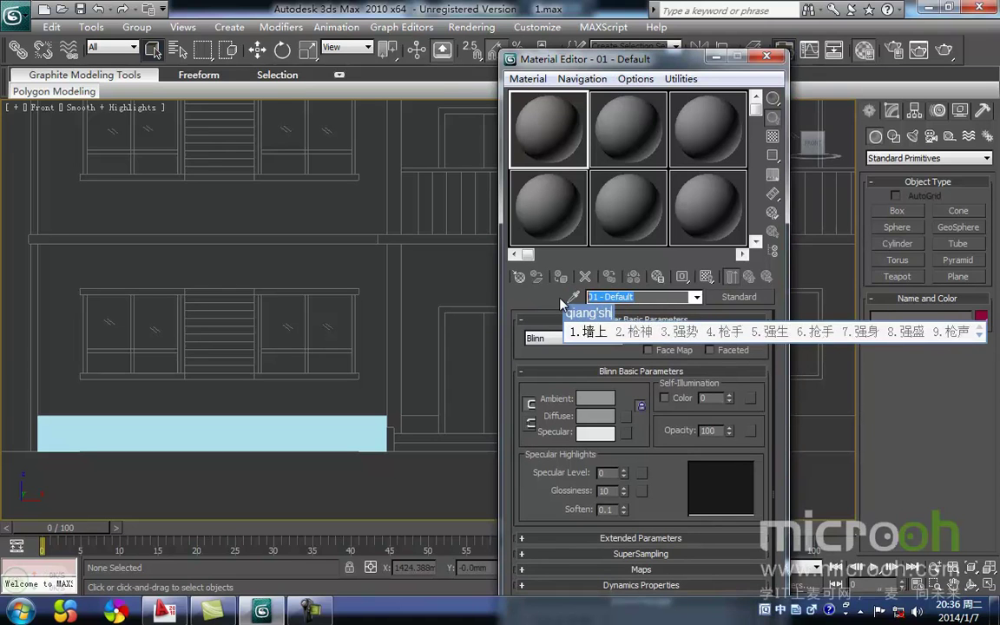
pyautogui.write('nshibl')
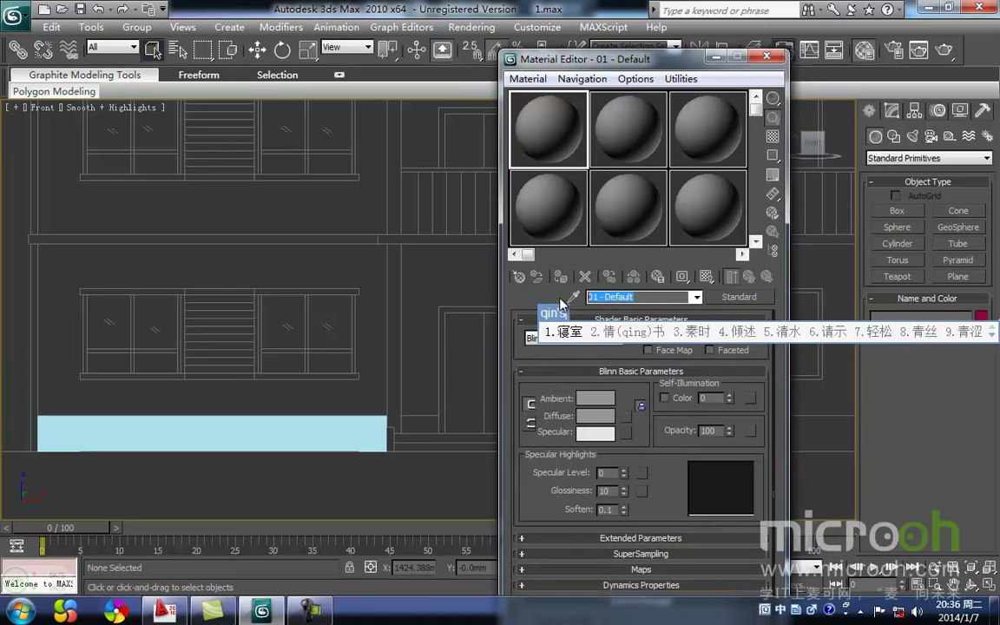
pyautogui.press('space')
pyautogui.write('tiemial')
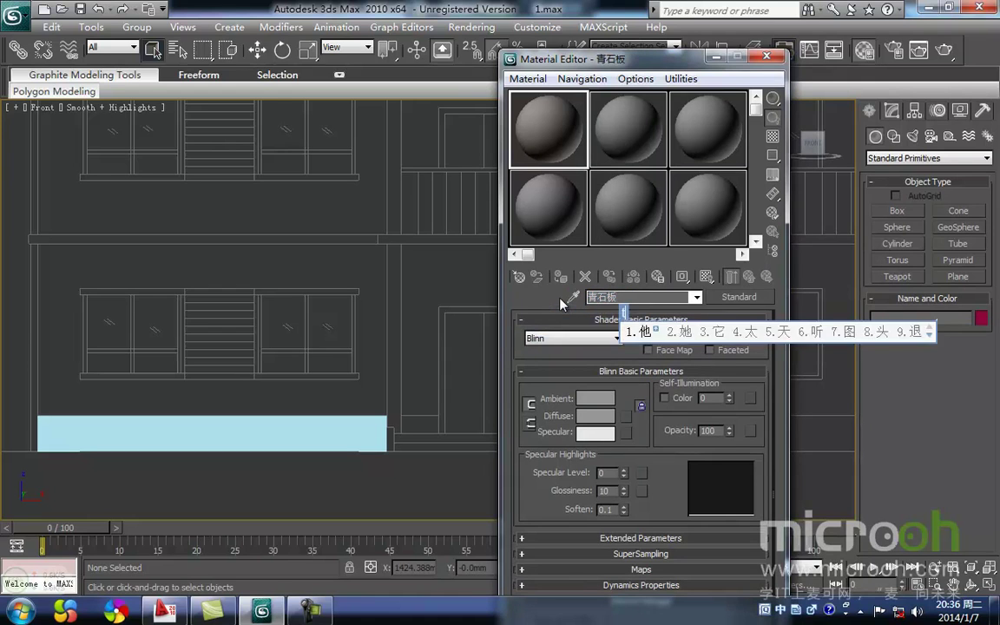
pyautogui.press('space')
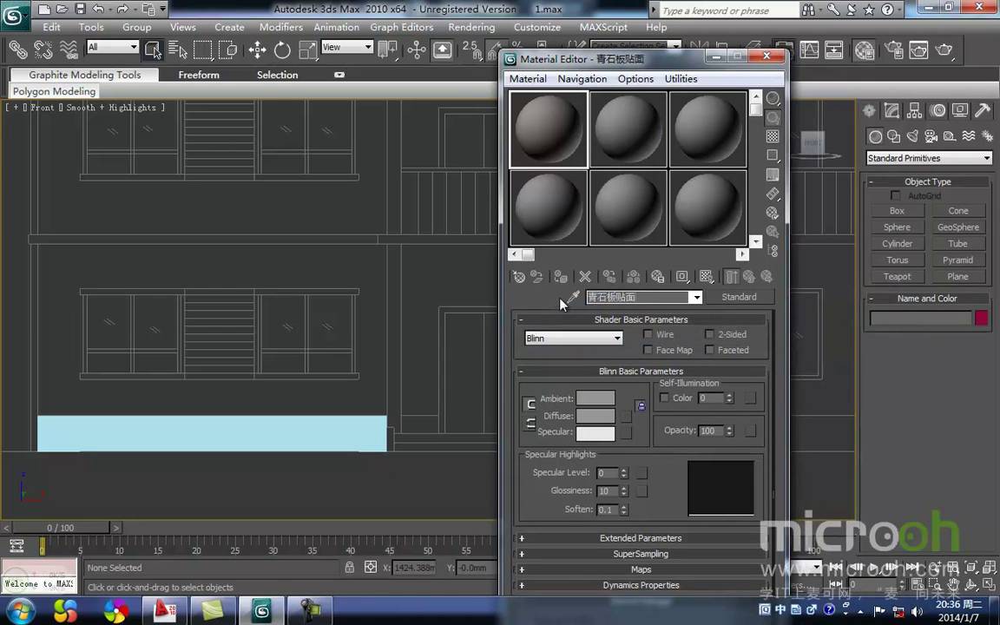
# Step: Set the material's ambient colour to a very dark blue-grey, RGB 15, 21, 24
pyautogui.click(595, 399)
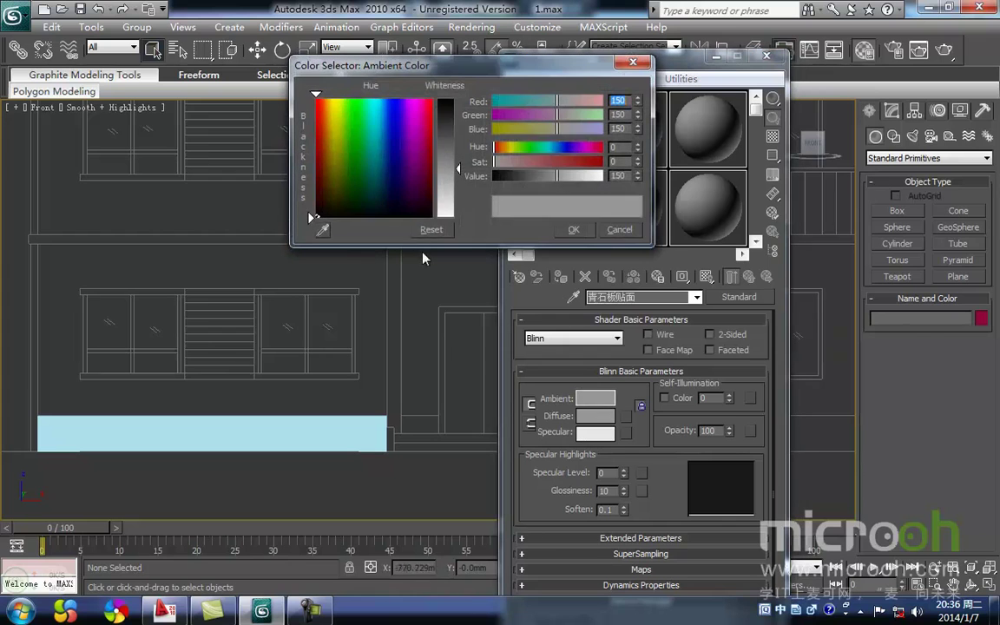
pyautogui.click(366, 201)
pyautogui.moveTo(367, 202); pyautogui.dragTo(385, 211)
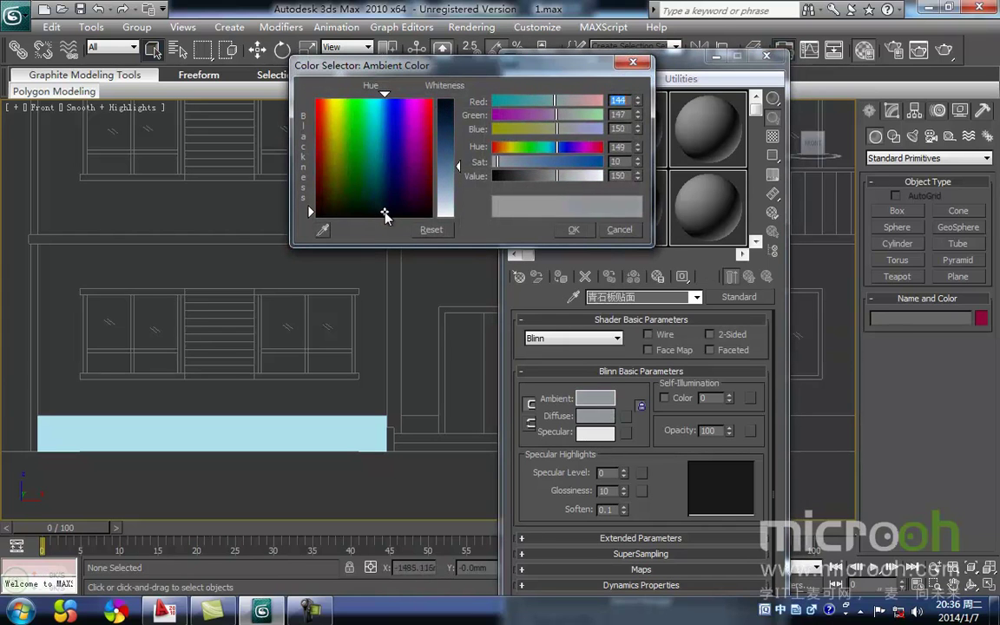
pyautogui.moveTo(459, 174); pyautogui.dragTo(459, 105)
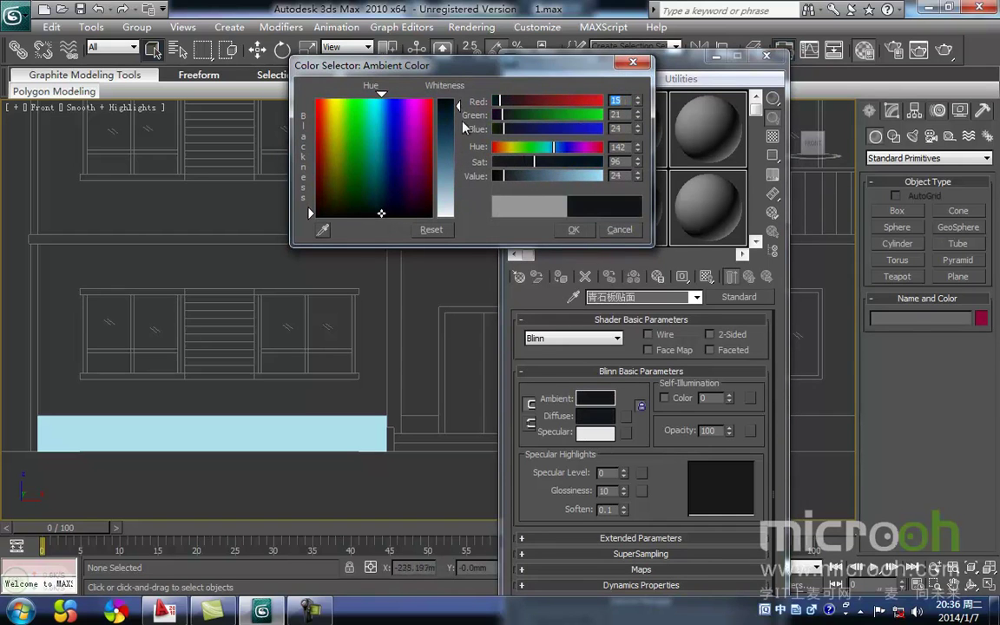
pyautogui.click(577, 233)
# Step: Select the base wall rectangle at the foot of the facade and assign the 青石板贴面 material to it
pyautogui.moveTo(407, 277); pyautogui.dragTo(423, 249, button='middle')
pyautogui.moveTo(301, 380); pyautogui.dragTo(75, 264)
pyautogui.moveTo(279, 327); pyautogui.dragTo(374, 284, button='middle')
pyautogui.scroll(1, 285, 290)
pyautogui.scroll(-1, 409, 248)
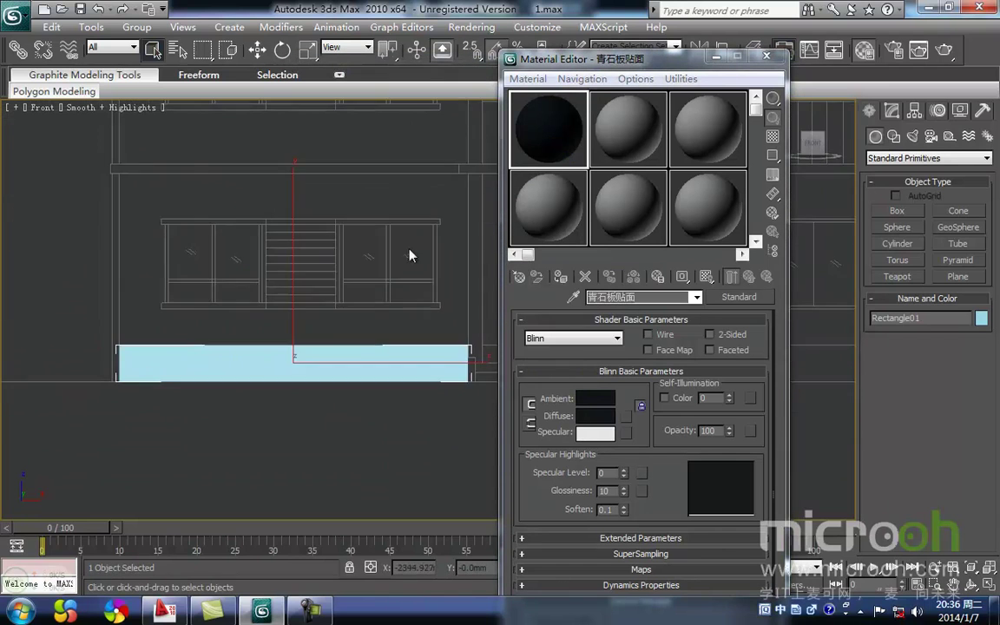
pyautogui.click(562, 278)
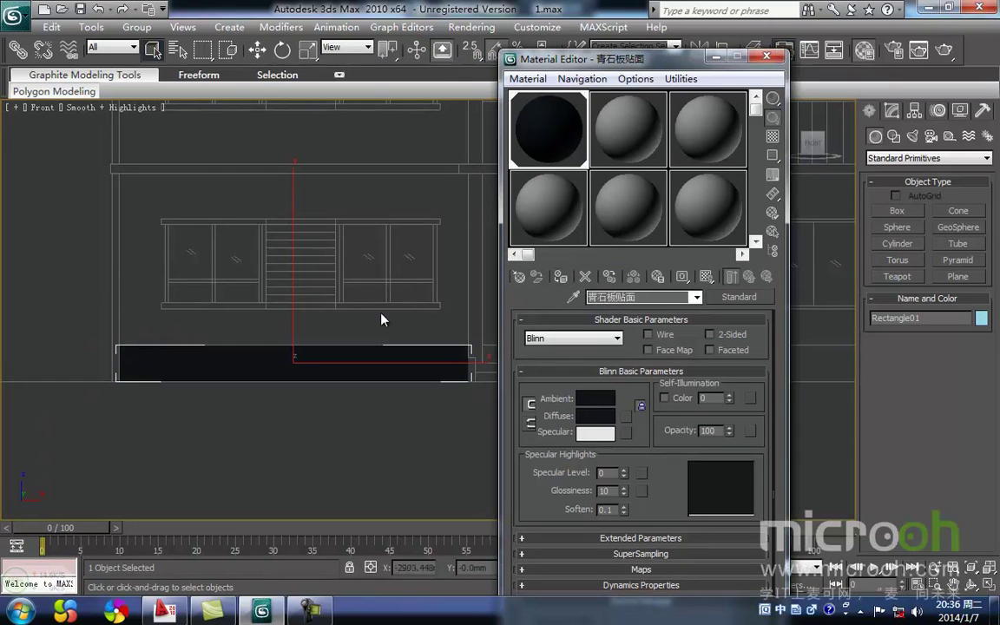
# Step: Lighten the material's ambient colour to RGB 30, 36, 39 and close the Material Editor
pyautogui.moveTo(500, 337); pyautogui.dragTo(504, 329, button='middle')
pyautogui.click(597, 398)
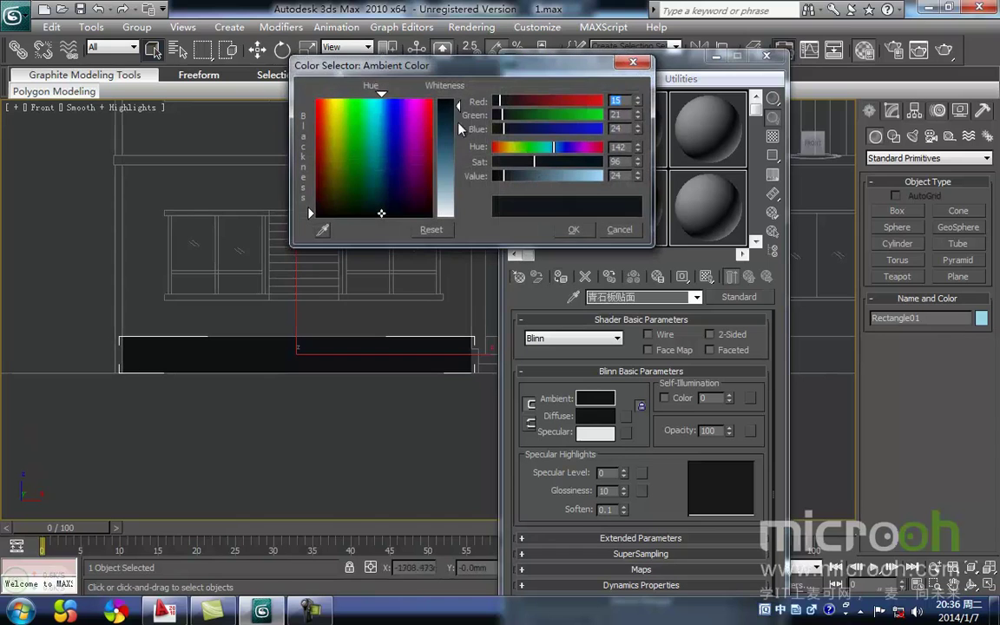
pyautogui.moveTo(459, 111); pyautogui.dragTo(461, 117)
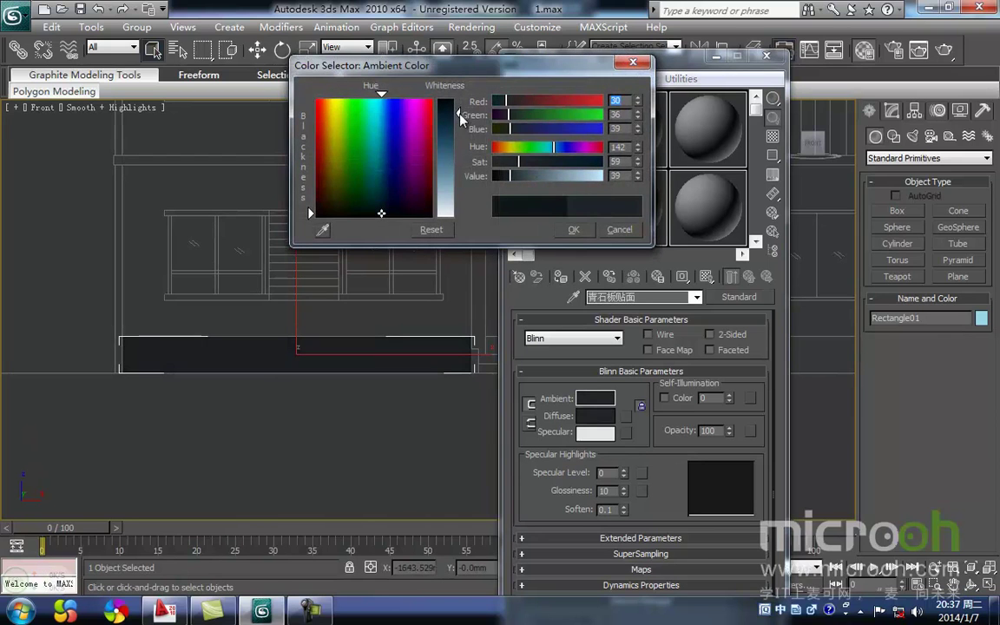
pyautogui.click(576, 231)
pyautogui.moveTo(372, 324); pyautogui.dragTo(364, 330, button='middle')
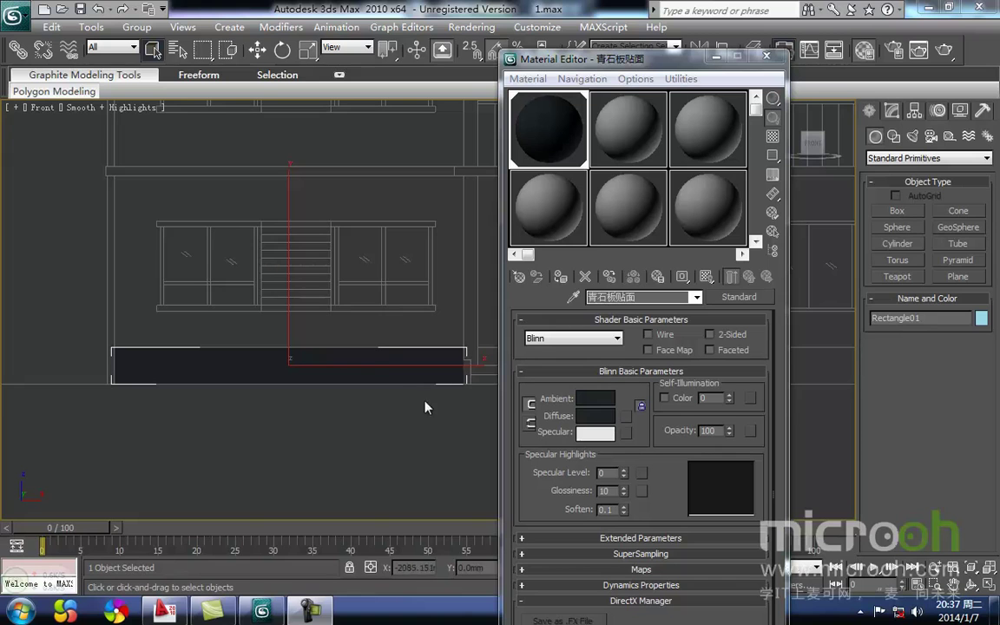
pyautogui.moveTo(395, 314); pyautogui.dragTo(355, 340, button='middle')
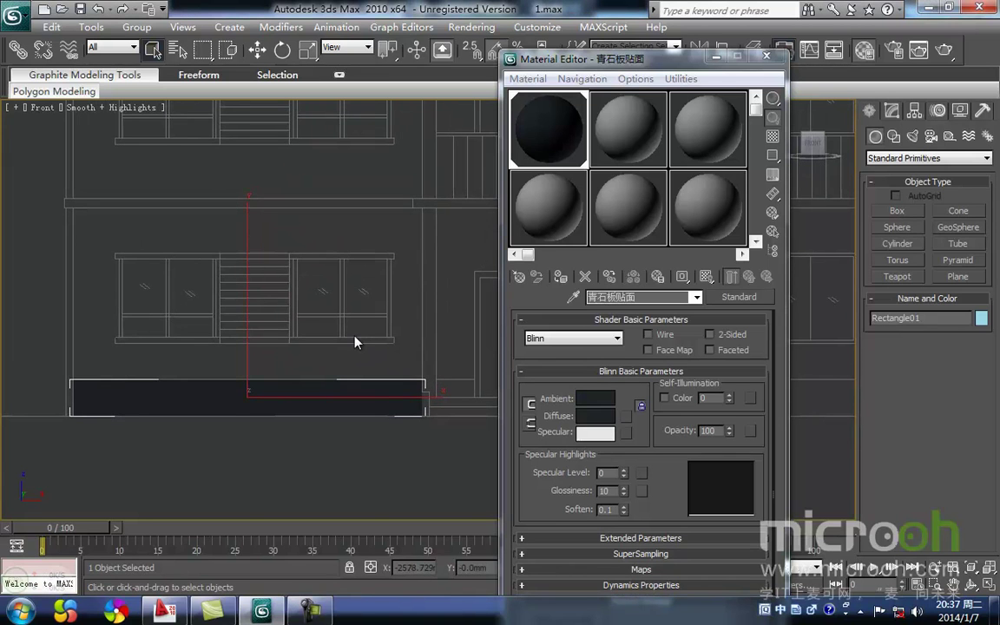
pyautogui.click(766, 54)
# Step: Examine the two-storey wall section above the base, including its windows and edges, in the Front view
pyautogui.moveTo(364, 265); pyautogui.dragTo(486, 367, button='middle')
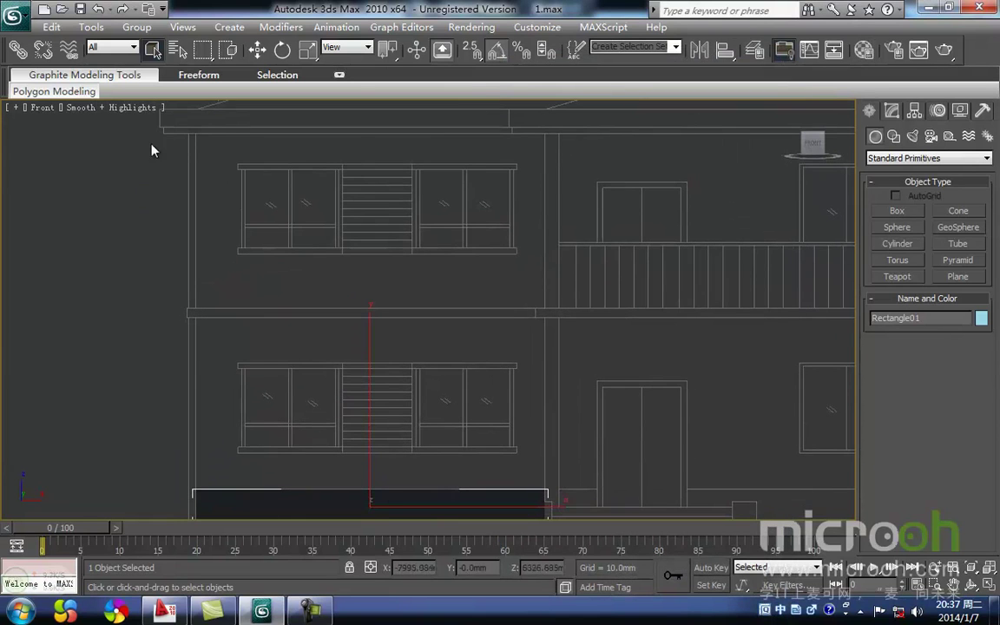
pyautogui.moveTo(510, 466); pyautogui.dragTo(544, 457, button='middle')
pyautogui.moveTo(391, 370)
pyautogui.mouseDown(button='middle')
pyautogui.moveTo(398, 357)
pyautogui.moveTo(391, 384)
pyautogui.mouseUp(button='middle')
pyautogui.moveTo(322, 254); pyautogui.dragTo(322, 242, button='middle')
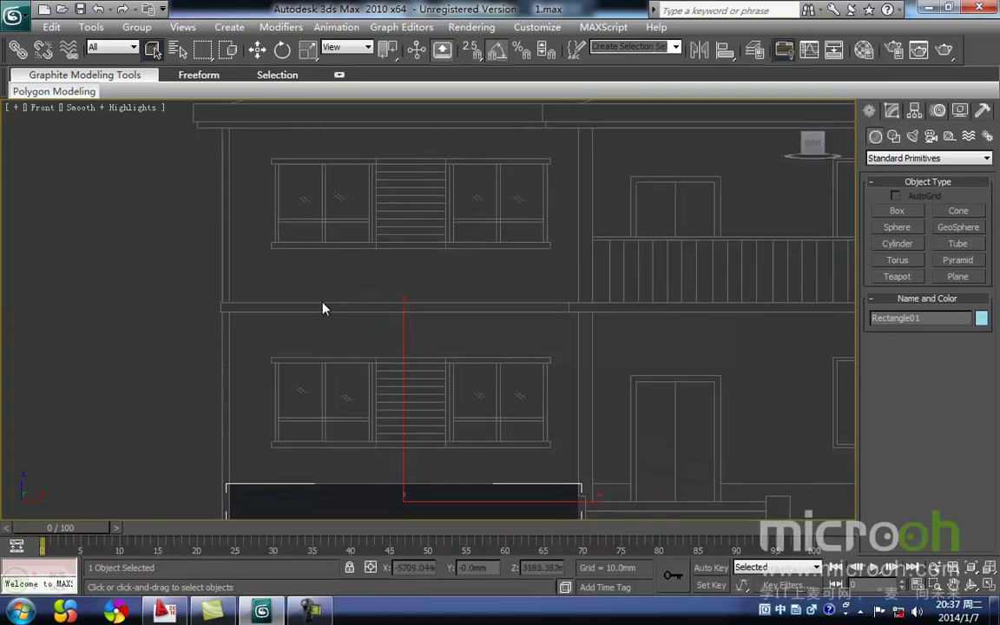
pyautogui.moveTo(416, 381); pyautogui.dragTo(401, 399, button='middle')
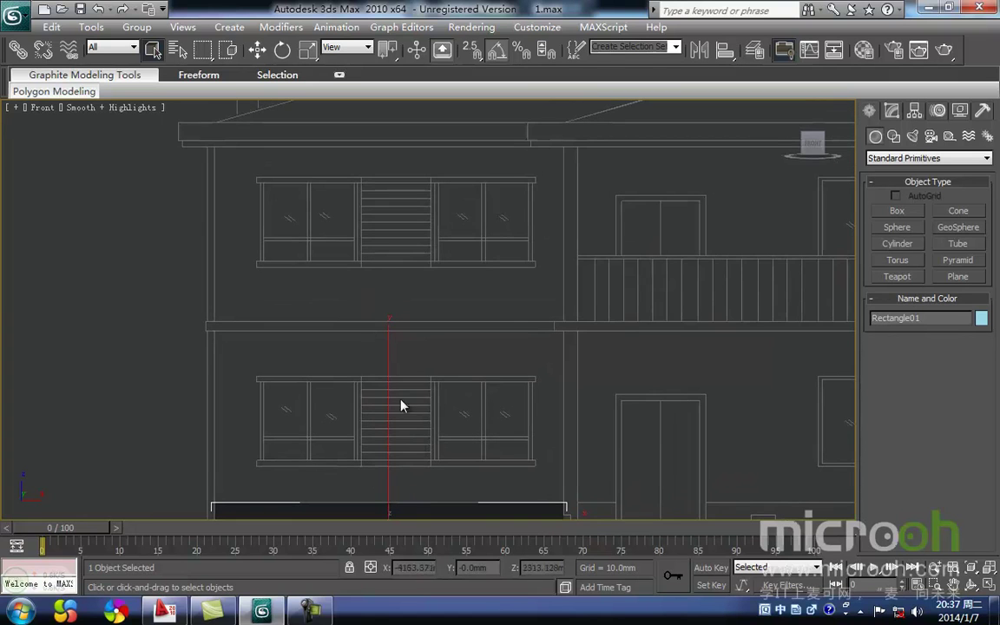
pyautogui.moveTo(479, 260); pyautogui.dragTo(494, 263, button='middle')
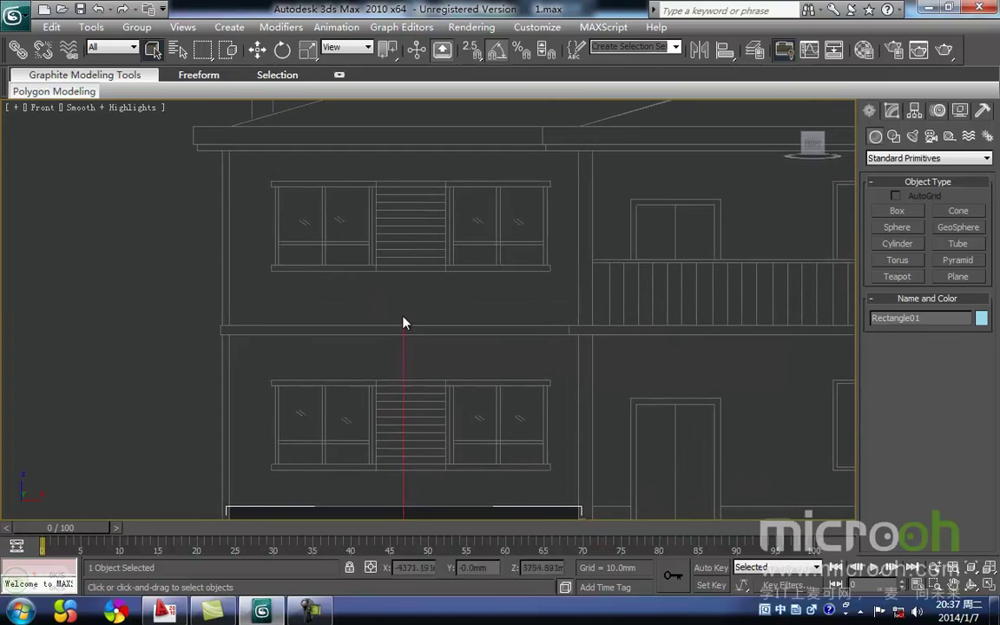
pyautogui.moveTo(404, 318); pyautogui.dragTo(378, 327, button='middle')
pyautogui.moveTo(447, 321); pyautogui.dragTo(448, 309, button='middle')
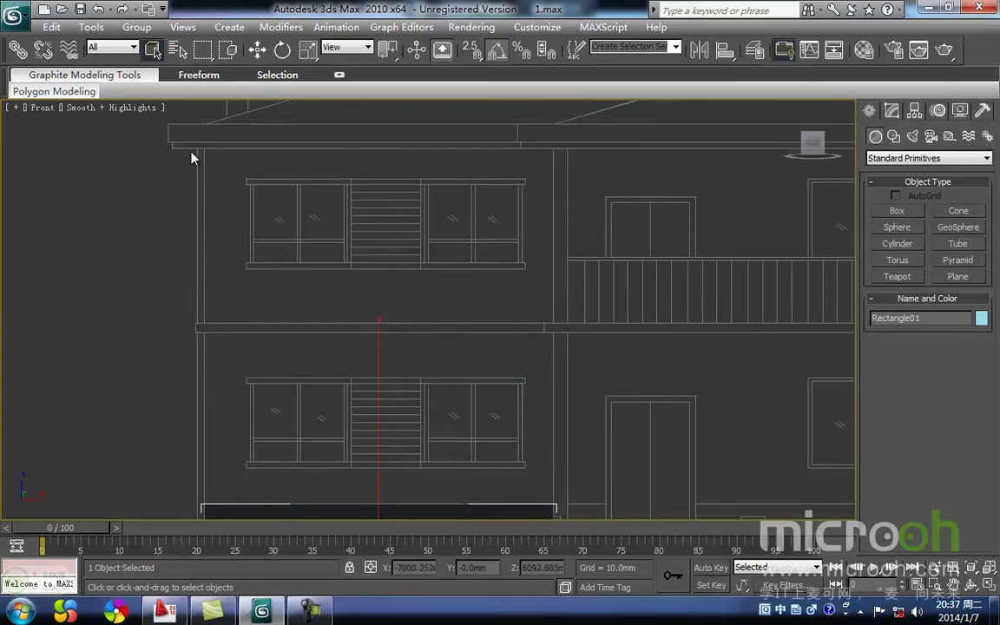
pyautogui.moveTo(497, 370); pyautogui.dragTo(509, 347, button='middle')
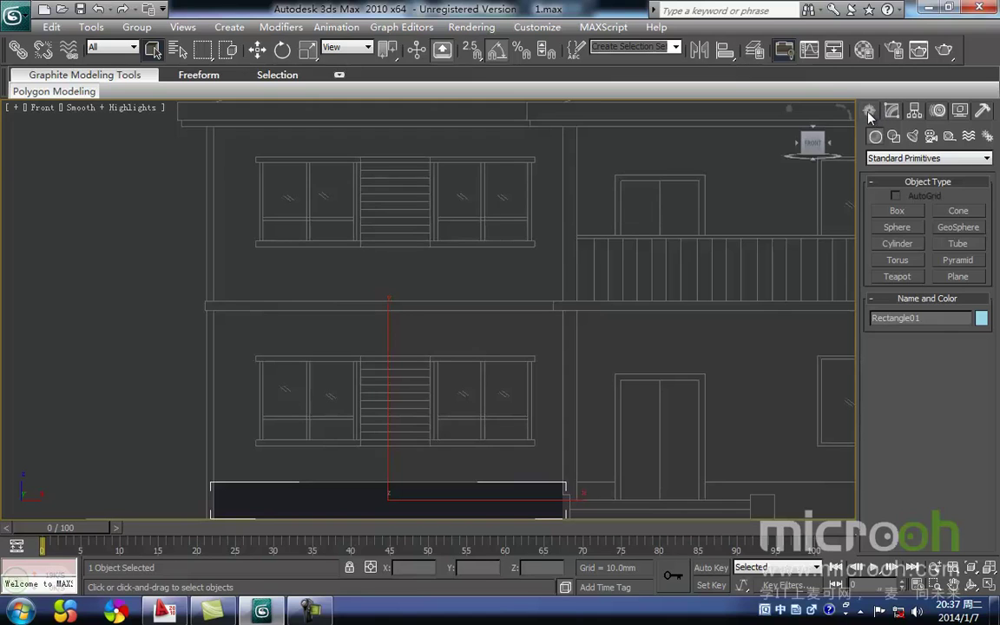
# Step: Draw a snapped rectangle, 5900 mm long and 5799 mm wide, from the wall's upper corner under the eaves to the top of the base
pyautogui.click(895, 136)
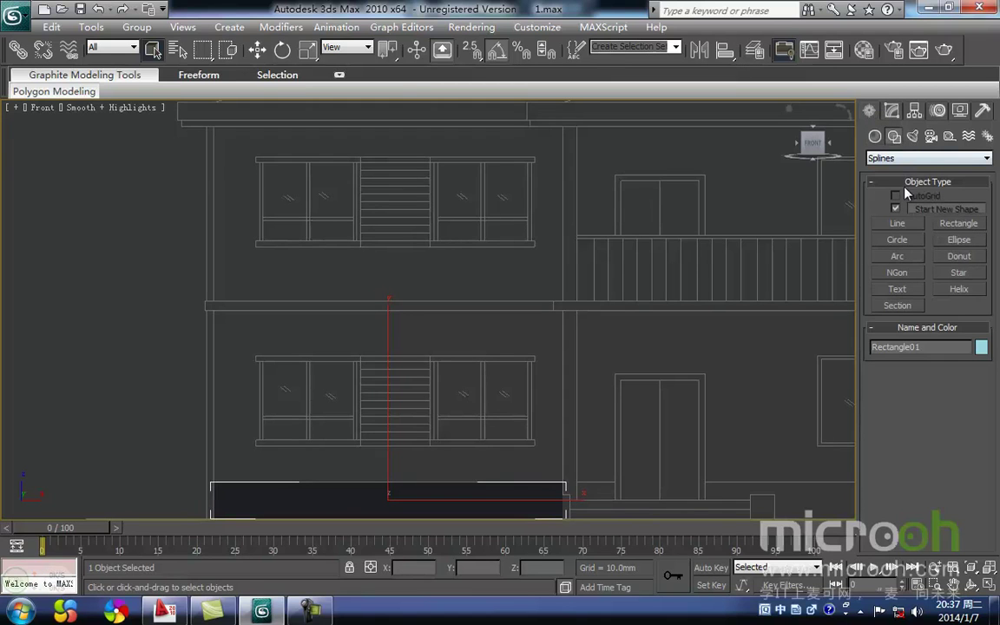
pyautogui.click(959, 224)
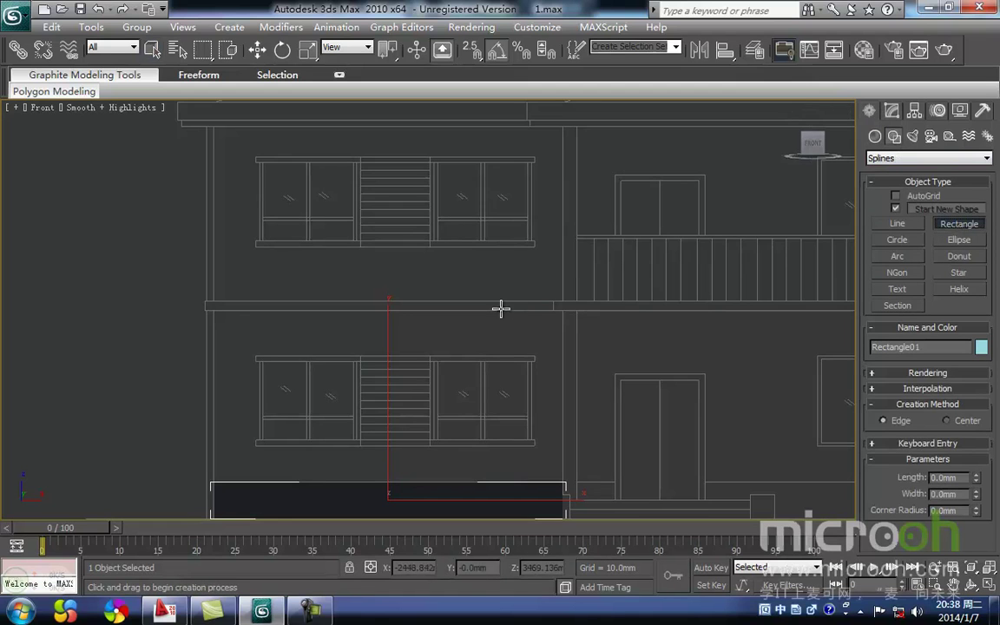
pyautogui.moveTo(486, 321); pyautogui.dragTo(458, 368, button='middle')
pyautogui.moveTo(302, 338); pyautogui.dragTo(322, 276, button='middle')
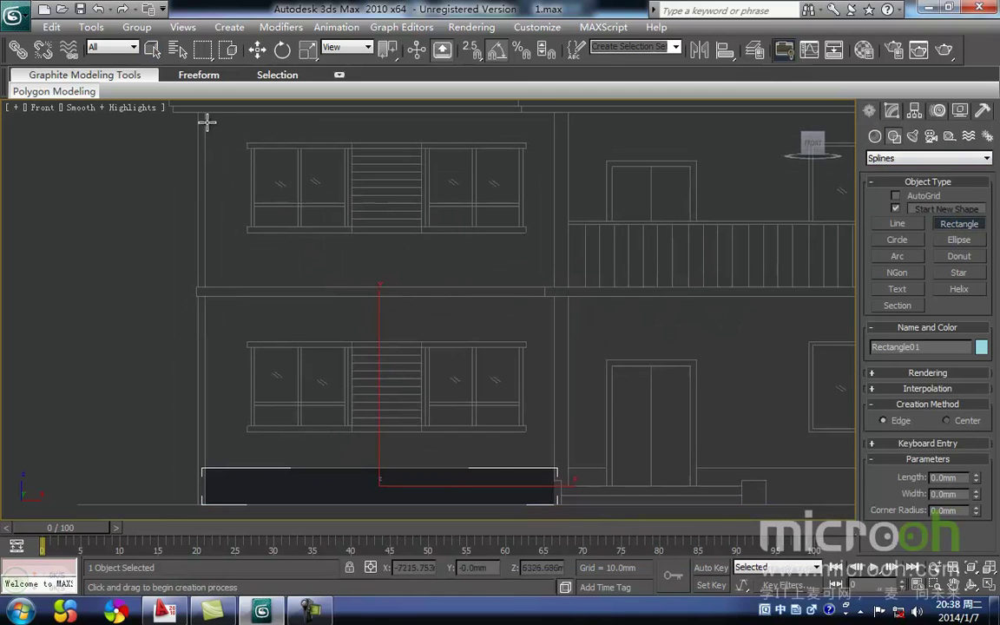
pyautogui.press('s')
pyautogui.hotkey('ctrl', 'space')
pyautogui.press('s')
pyautogui.moveTo(222, 119); pyautogui.dragTo(225, 158, button='middle')
pyautogui.scroll(-3, 214, 179)
pyautogui.moveTo(277, 192); pyautogui.dragTo(516, 441)
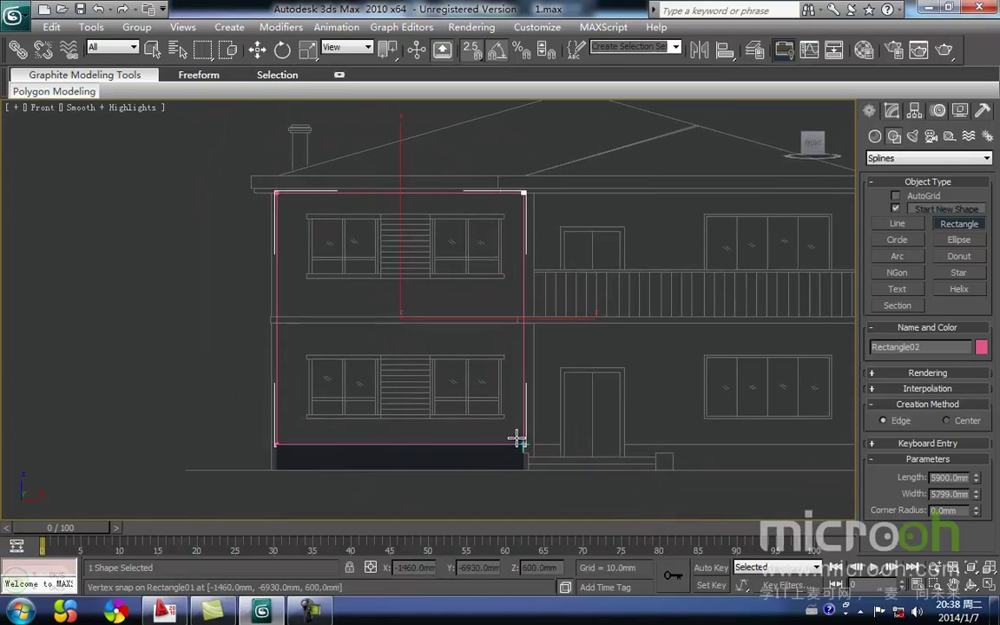
# Step: Disable starting new shapes and add a 1300 mm by about 1560 mm rectangle over the upper floor's left window
pyautogui.scroll(8, 398, 310)
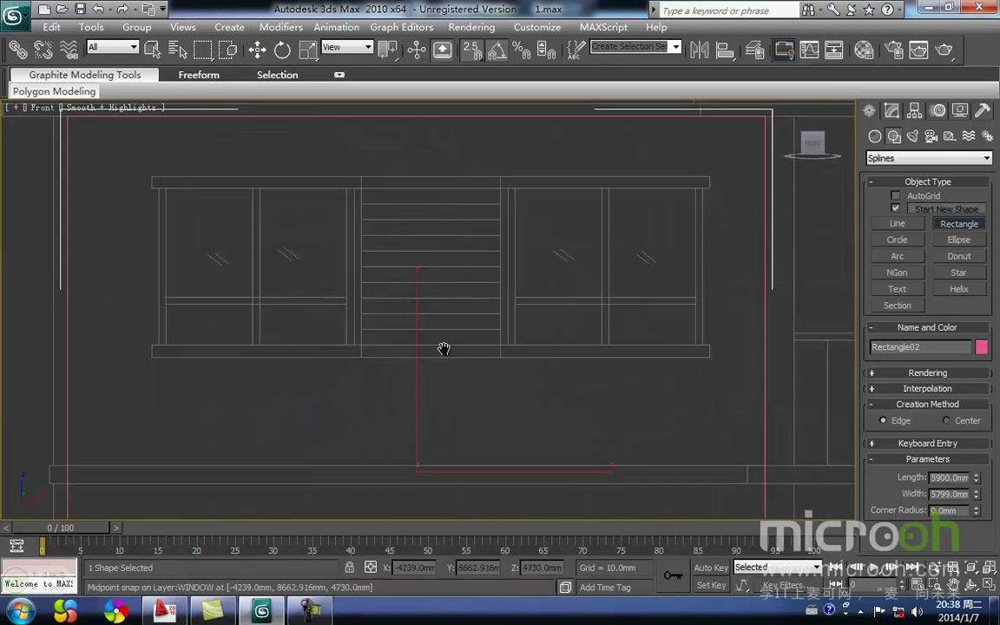
pyautogui.moveTo(614, 315); pyautogui.dragTo(641, 291, button='middle')
pyautogui.moveTo(518, 375); pyautogui.dragTo(490, 382, button='middle')
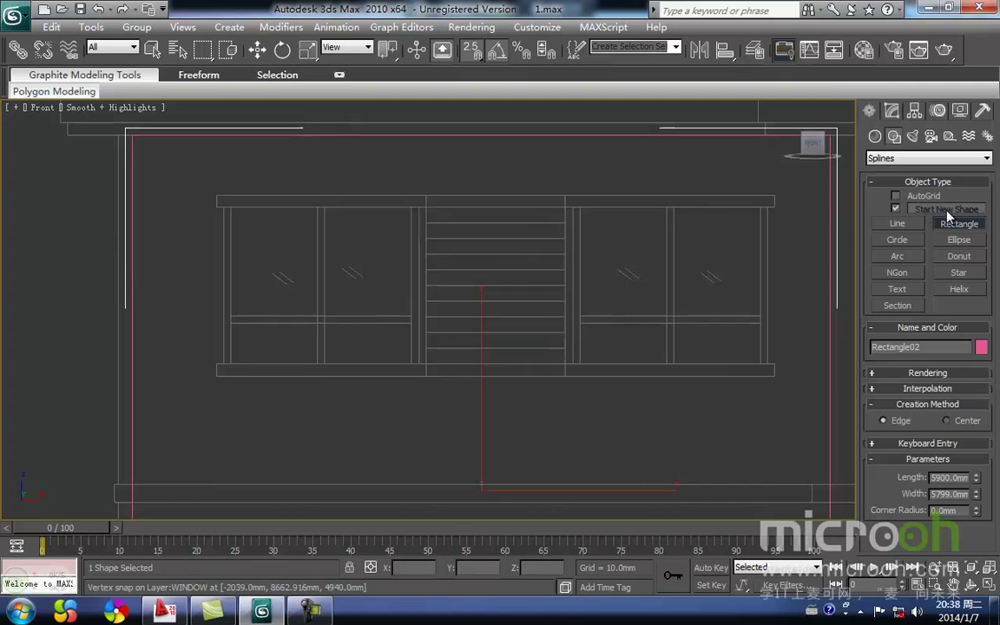
pyautogui.click(896, 209)
pyautogui.moveTo(415, 233); pyautogui.dragTo(465, 225, button='middle')
pyautogui.scroll(2, 431, 226)
pyautogui.moveTo(365, 221); pyautogui.dragTo(328, 264, button='middle')
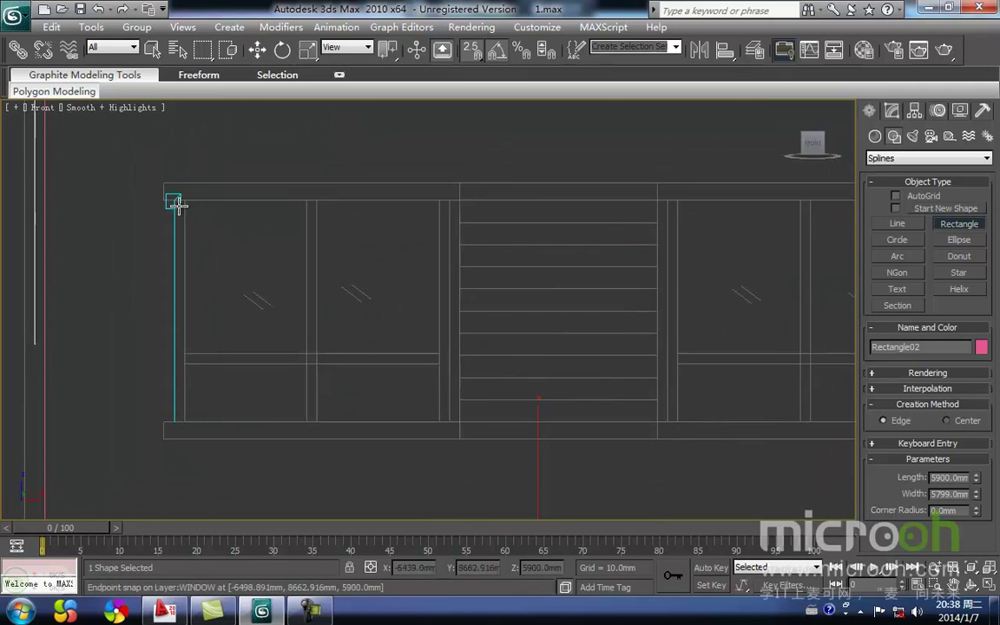
pyautogui.moveTo(192, 208); pyautogui.dragTo(447, 419)
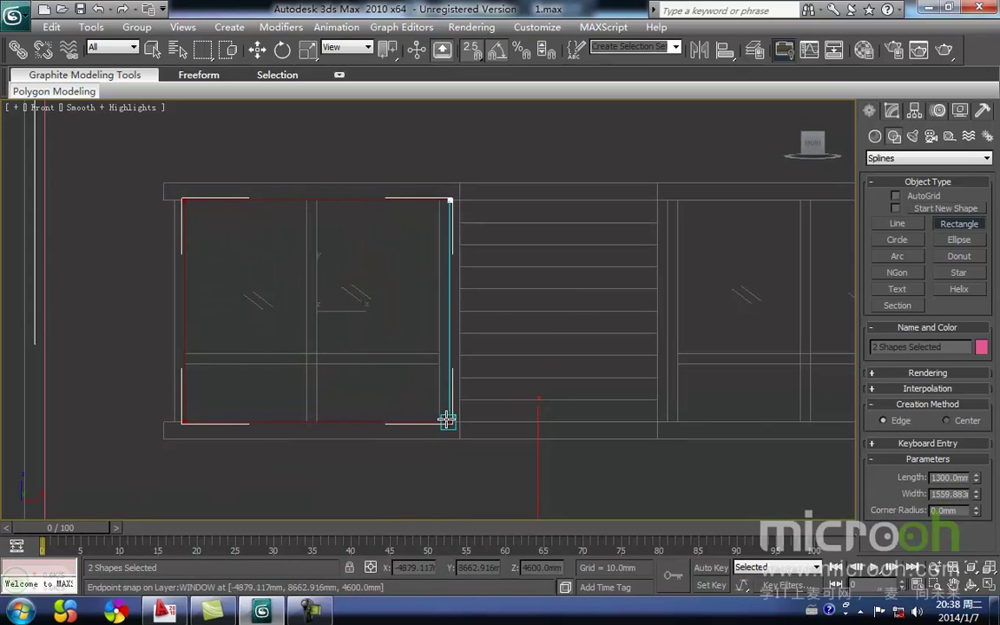
# Step: Add a 1300 mm by about 1560 mm rectangle over the right window of the upper floor to the wall shape
pyautogui.moveTo(462, 338); pyautogui.dragTo(346, 337, button='middle')
pyautogui.moveTo(624, 308); pyautogui.dragTo(531, 309, button='middle')
pyautogui.moveTo(493, 272); pyautogui.dragTo(607, 268, button='middle')
pyautogui.moveTo(815, 202); pyautogui.dragTo(796, 206, button='middle')
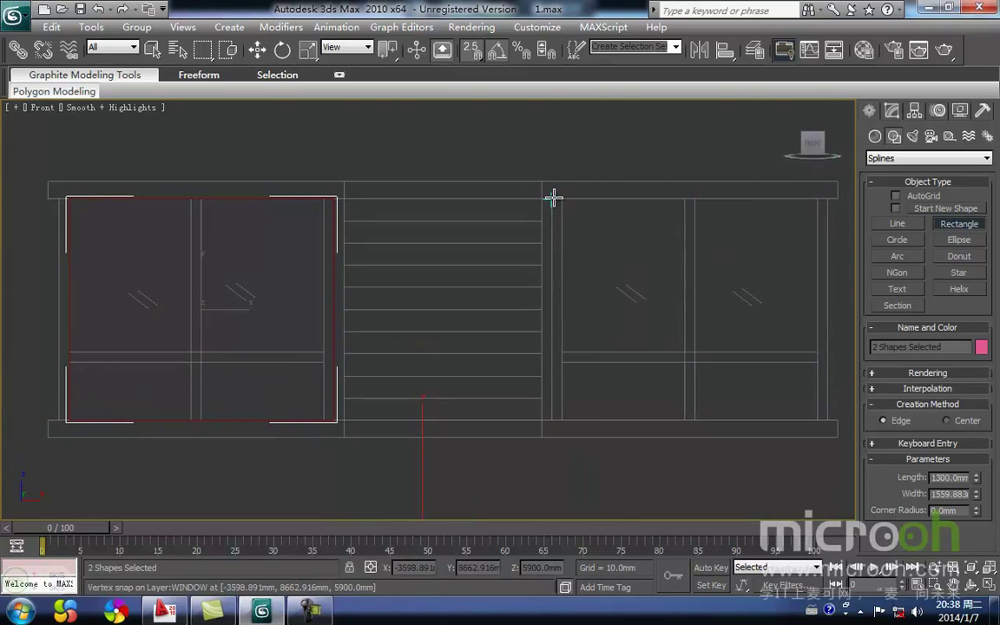
pyautogui.moveTo(553, 198); pyautogui.dragTo(814, 419)
# Step: Add a 1300 mm by about 1560 mm rectangle over the left window of the lower floor to the wall shape
pyautogui.moveTo(712, 400); pyautogui.dragTo(719, 141, button='middle')
pyautogui.scroll(-4, 610, 210)
pyautogui.moveTo(558, 290); pyautogui.dragTo(526, 193, button='middle')
pyautogui.scroll(4, 386, 288)
pyautogui.moveTo(387, 289); pyautogui.dragTo(428, 249, button='middle')
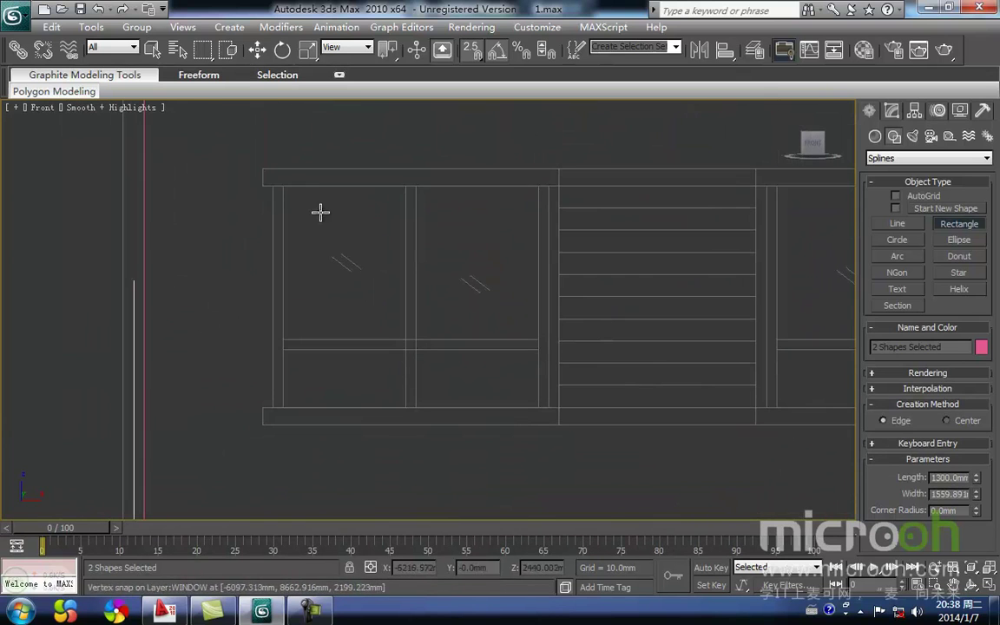
pyautogui.moveTo(281, 184); pyautogui.dragTo(545, 406)
# Step: Add a 1300 mm by about 1560 mm rectangle over the lower floor's right window and finish drawing rectangles
pyautogui.moveTo(488, 242); pyautogui.dragTo(437, 387, button='middle')
pyautogui.scroll(-3, 437, 386)
pyautogui.scroll(1, 437, 385)
pyautogui.moveTo(620, 379); pyautogui.dragTo(422, 275, button='middle')
pyautogui.scroll(2, 554, 372)
pyautogui.moveTo(415, 232); pyautogui.dragTo(603, 396)
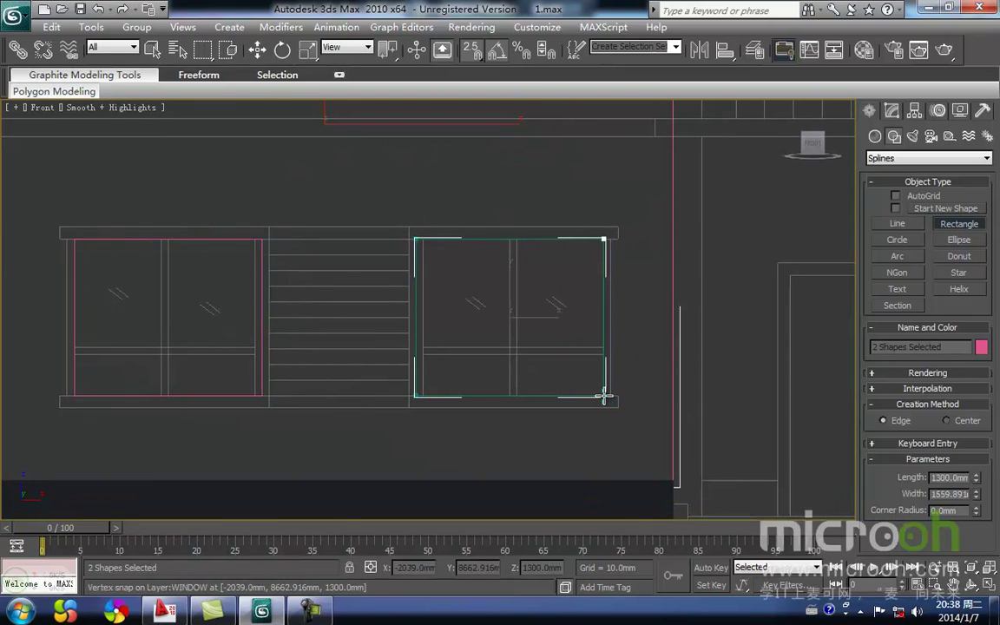
pyautogui.rightClick(577, 377)
pyautogui.click(457, 282)
# Step: Extrude the wall outline with its four window openings by 240 mm
pyautogui.scroll(-4, 456, 260)
pyautogui.moveTo(456, 246); pyautogui.dragTo(492, 374, button='middle')
pyautogui.moveTo(472, 284); pyautogui.dragTo(462, 351, button='middle')
pyautogui.click(475, 218)
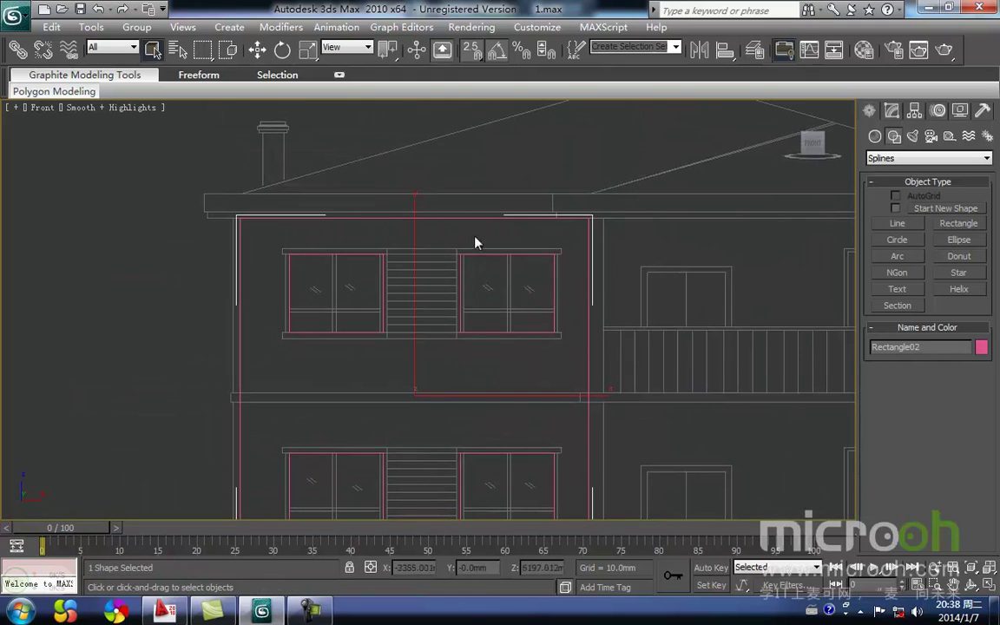
pyautogui.moveTo(501, 275); pyautogui.dragTo(514, 265, button='middle')
pyautogui.moveTo(453, 304); pyautogui.dragTo(400, 284, button='middle')
pyautogui.moveTo(600, 276); pyautogui.dragTo(583, 289, button='middle')
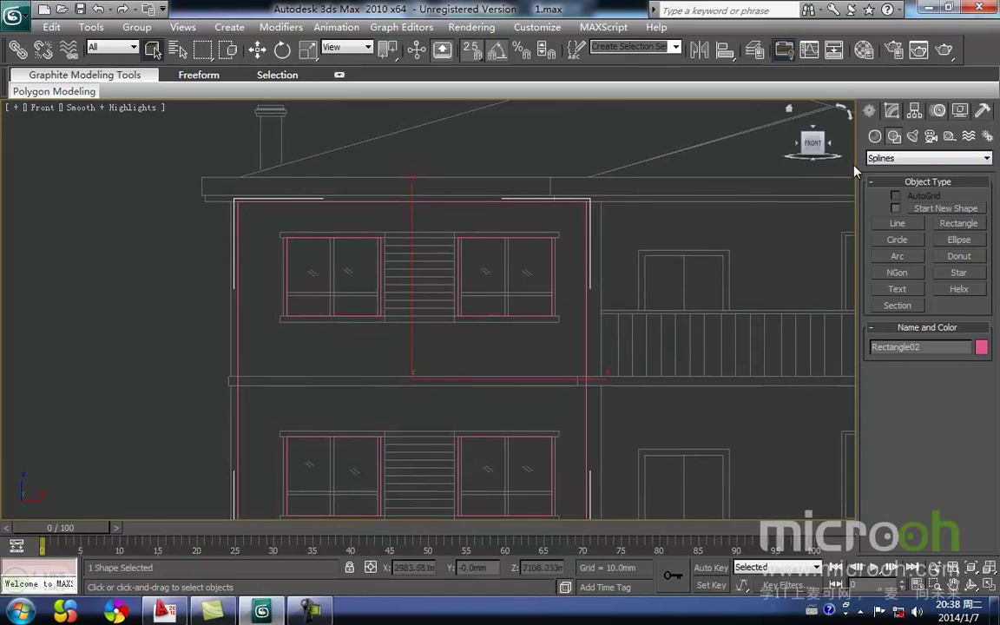
pyautogui.click(894, 112)
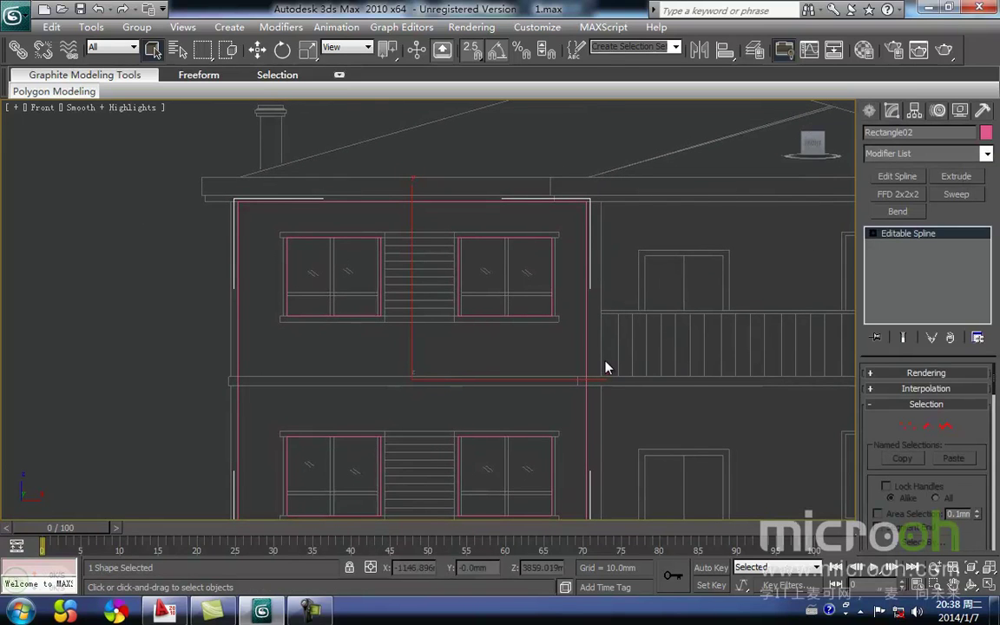
pyautogui.click(953, 177)
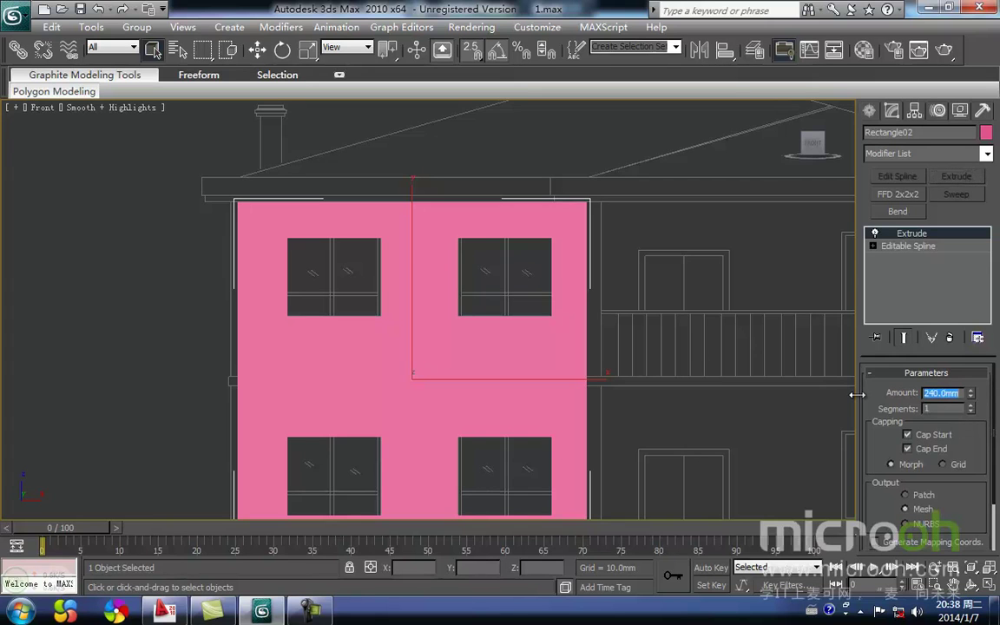
# Step: In the Top view, snap-move the extruded wall along Y onto the front exterior wall of the floor plan
pyautogui.click(639, 373)
pyautogui.click(439, 284)
pyautogui.moveTo(482, 328); pyautogui.dragTo(533, 313, button='middle')
pyautogui.press('t')
pyautogui.press('z')
pyautogui.moveTo(356, 352); pyautogui.dragTo(399, 251, button='middle')
pyautogui.scroll(-3, 368, 340)
pyautogui.press('w')
pyautogui.scroll(-3, 406, 305)
pyautogui.click(436, 186)
pyautogui.press('space')
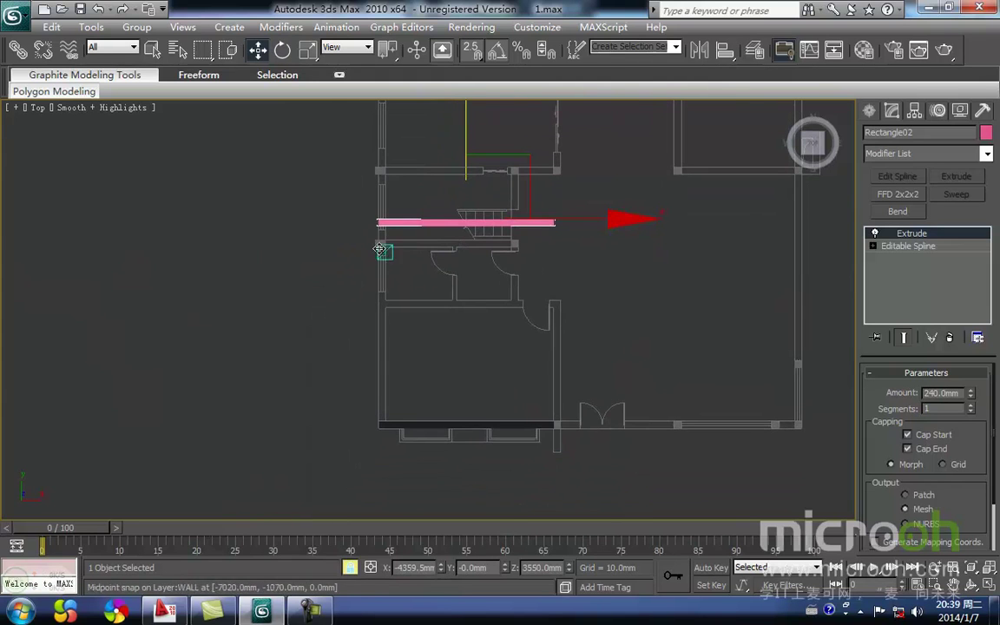
pyautogui.moveTo(374, 223); pyautogui.dragTo(368, 416)
pyautogui.scroll(4, 408, 390)
pyautogui.moveTo(409, 390); pyautogui.dragTo(460, 294, button='middle')
pyautogui.scroll(3, 429, 329)
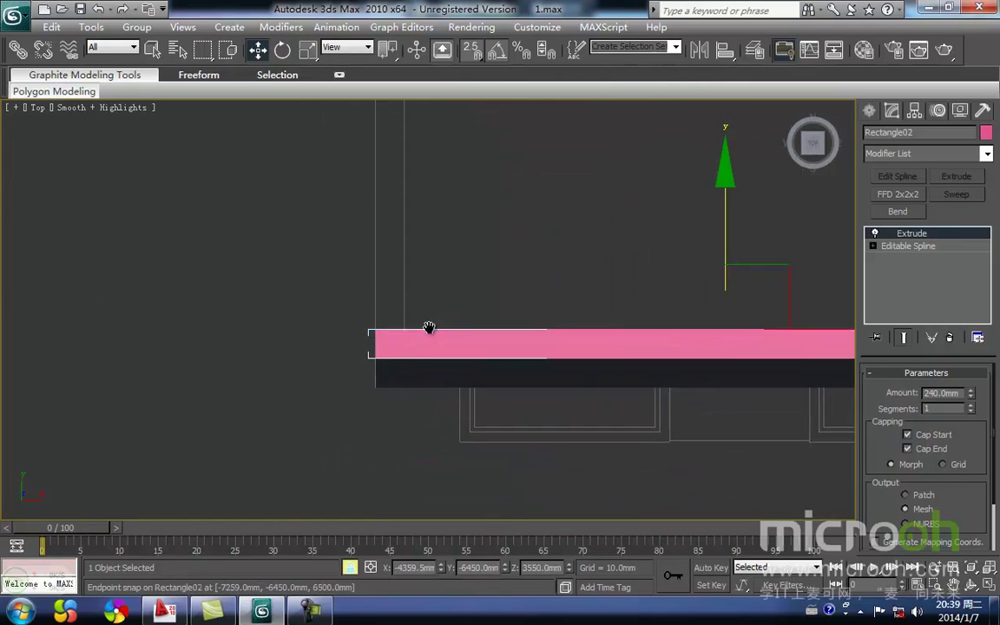
# Step: Snap the wall forward to Y -6690 mm, flush over the base, and return to the shaded Front view
pyautogui.press('F3')
pyautogui.moveTo(367, 316); pyautogui.dragTo(368, 368)
pyautogui.press('f')
pyautogui.press('z')
pyautogui.moveTo(412, 290); pyautogui.dragTo(411, 322, button='middle')
pyautogui.press('F3')
pyautogui.moveTo(480, 317); pyautogui.dragTo(410, 272, button='middle')
pyautogui.press('space')
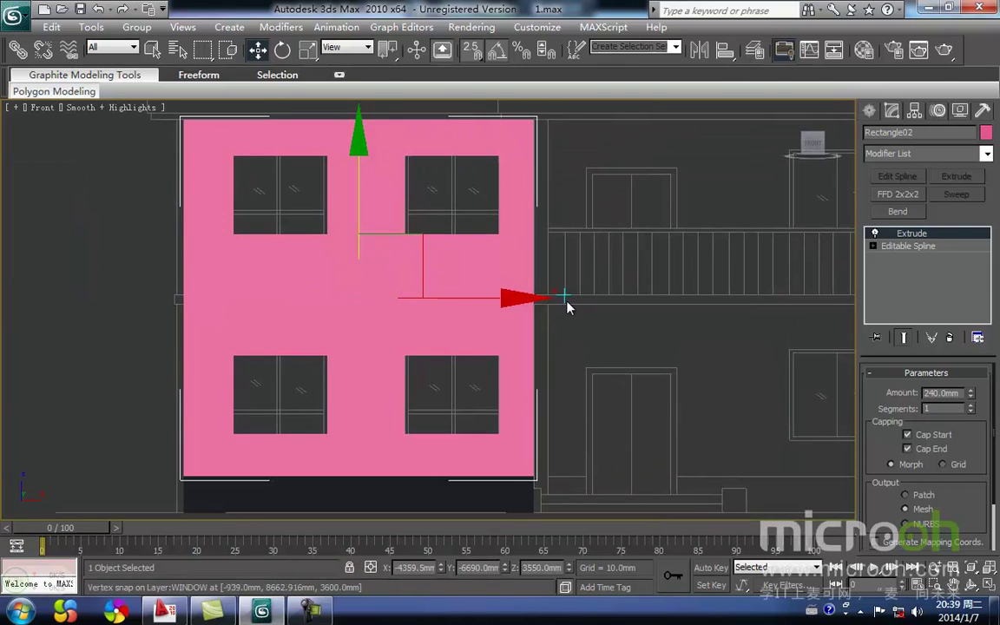
pyautogui.click(565, 302)
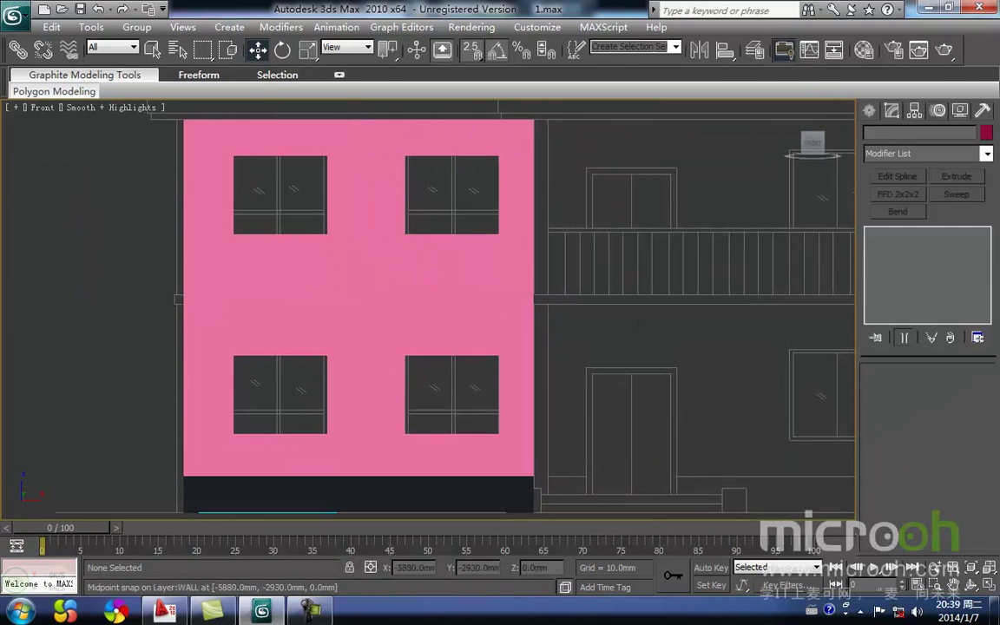
# Step: Switch to AutoCAD to examine the elevation's material notes for the wall finish, and return to 3ds Max
pyautogui.click(172, 617)
pyautogui.moveTo(404, 280); pyautogui.dragTo(571, 430, button='middle')
pyautogui.scroll(-2, 571, 429)
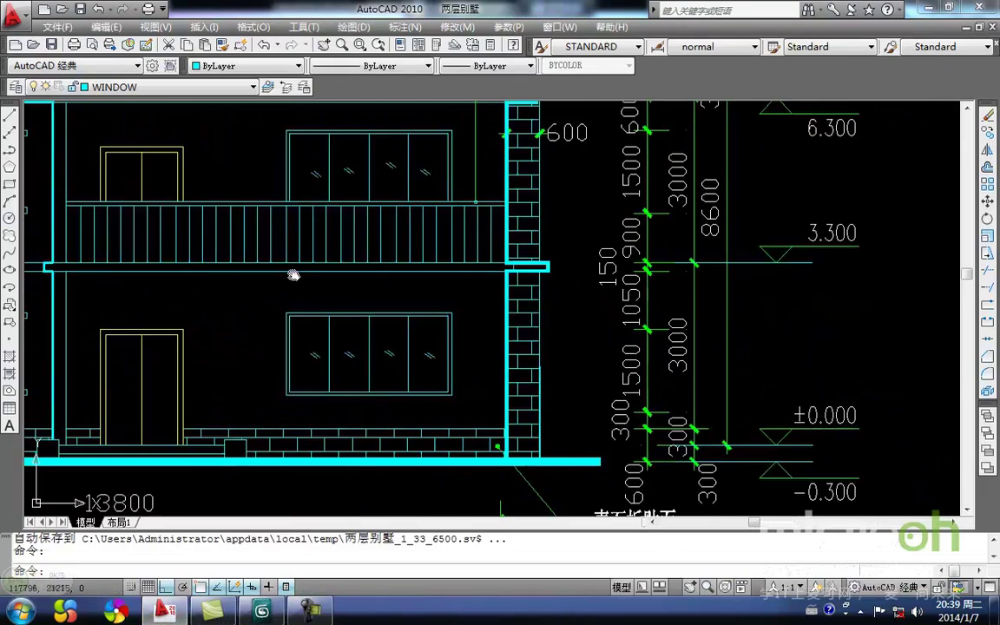
pyautogui.moveTo(293, 275); pyautogui.dragTo(498, 385, button='middle')
pyautogui.scroll(-4, 497, 385)
pyautogui.moveTo(351, 297); pyautogui.dragTo(396, 309, button='middle')
pyautogui.scroll(4, 347, 351)
pyautogui.moveTo(301, 380); pyautogui.dragTo(305, 347, button='middle')
pyautogui.moveTo(316, 404); pyautogui.dragTo(303, 504, button='middle')
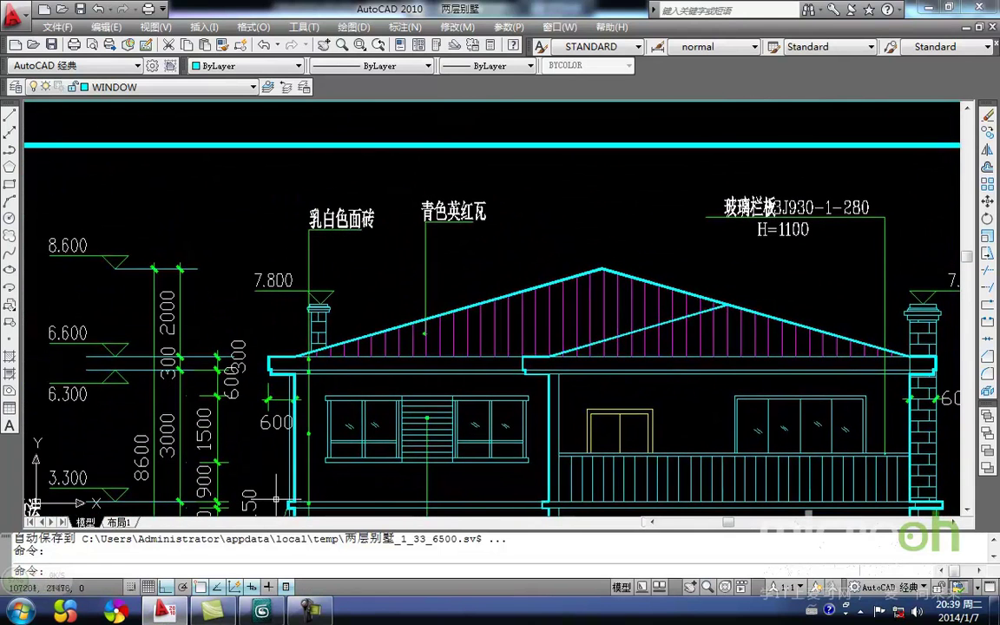
pyautogui.click(269, 616)
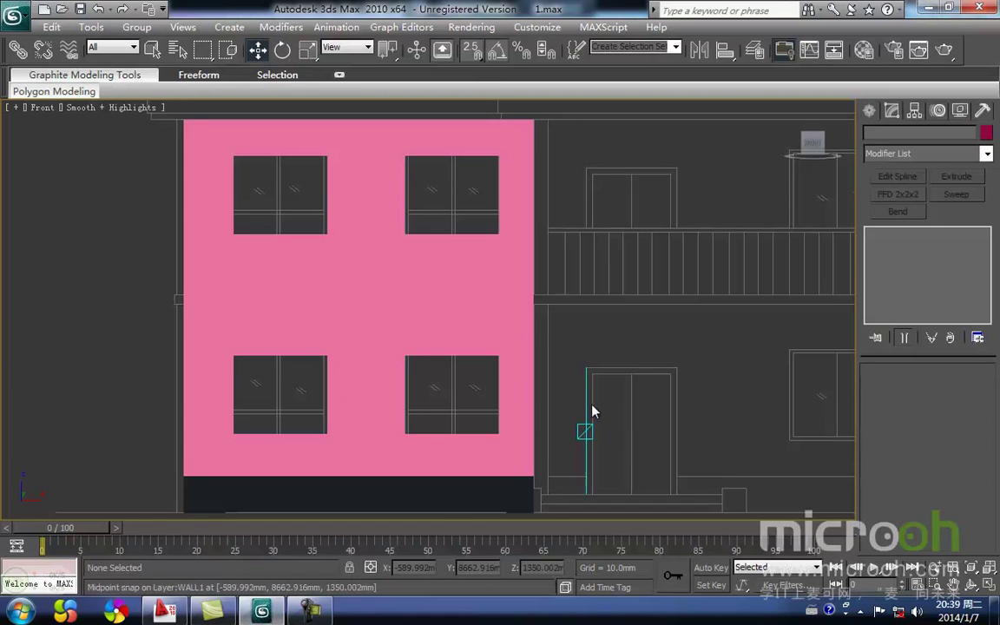
# Step: Name the second material slot 乳白色面砖
pyautogui.moveTo(582, 404); pyautogui.dragTo(497, 418, button='middle')
pyautogui.press('m')
pyautogui.click(648, 145)
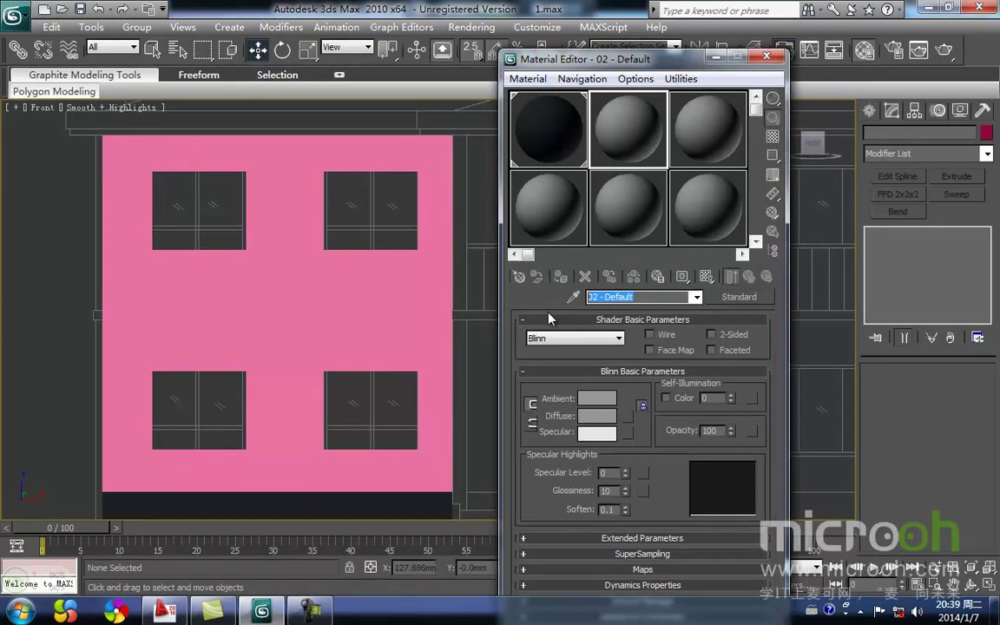
pyautogui.write('rubais')
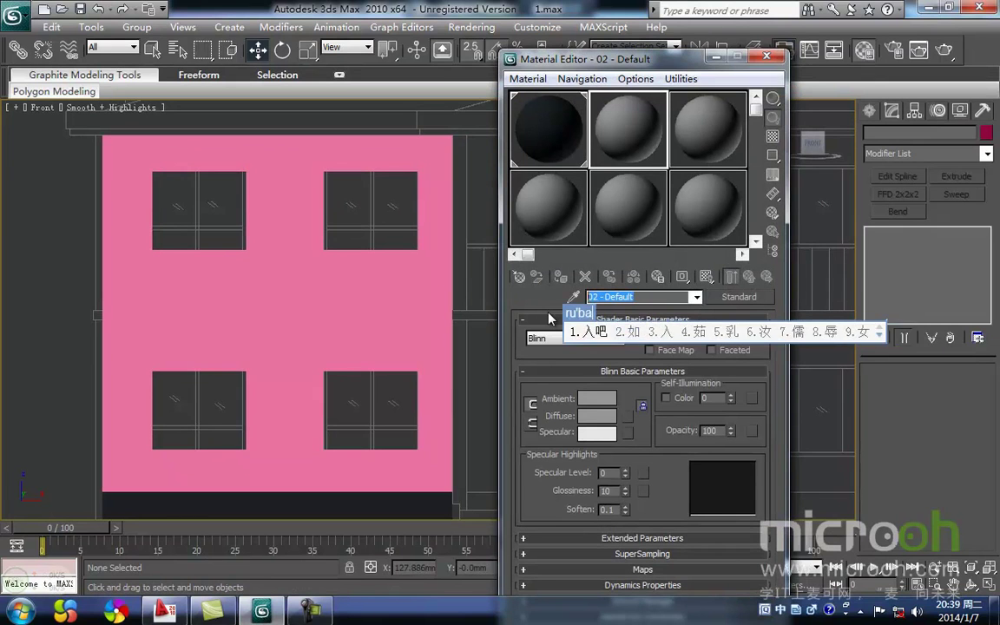
pyautogui.write('乳白色面砖')
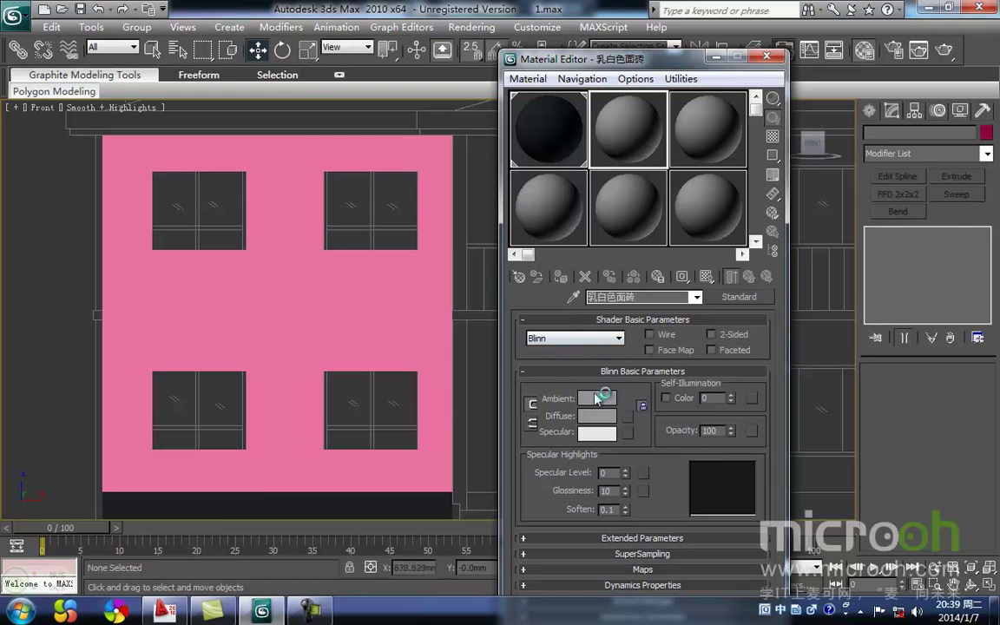
# Step: Set the ambient and diffuse colour of the 乳白色面砖 material to a light cream
pyautogui.click(597, 398)
pyautogui.moveTo(328, 184)
pyautogui.mouseDown()
pyautogui.moveTo(332, 195)
pyautogui.moveTo(327, 177)
pyautogui.mouseUp()
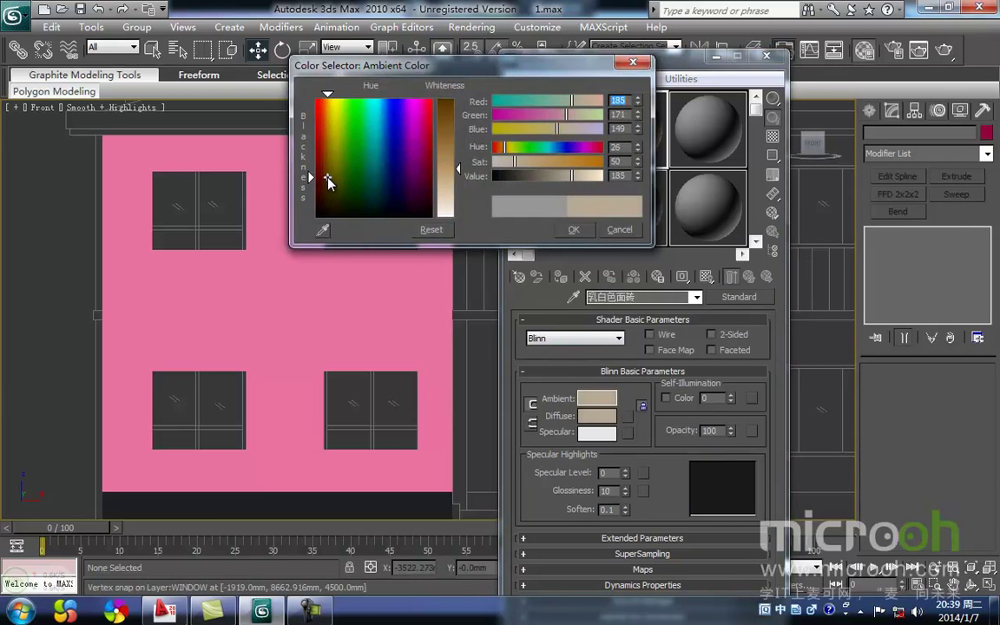
pyautogui.moveTo(460, 167); pyautogui.dragTo(456, 188)
pyautogui.click(580, 232)
# Step: Assign the 乳白色面砖 material to the extruded wall and close the Material Editor
pyautogui.moveTo(431, 281); pyautogui.dragTo(346, 312, button='middle')
pyautogui.click(347, 293)
pyautogui.moveTo(278, 263); pyautogui.dragTo(336, 210, button='middle')
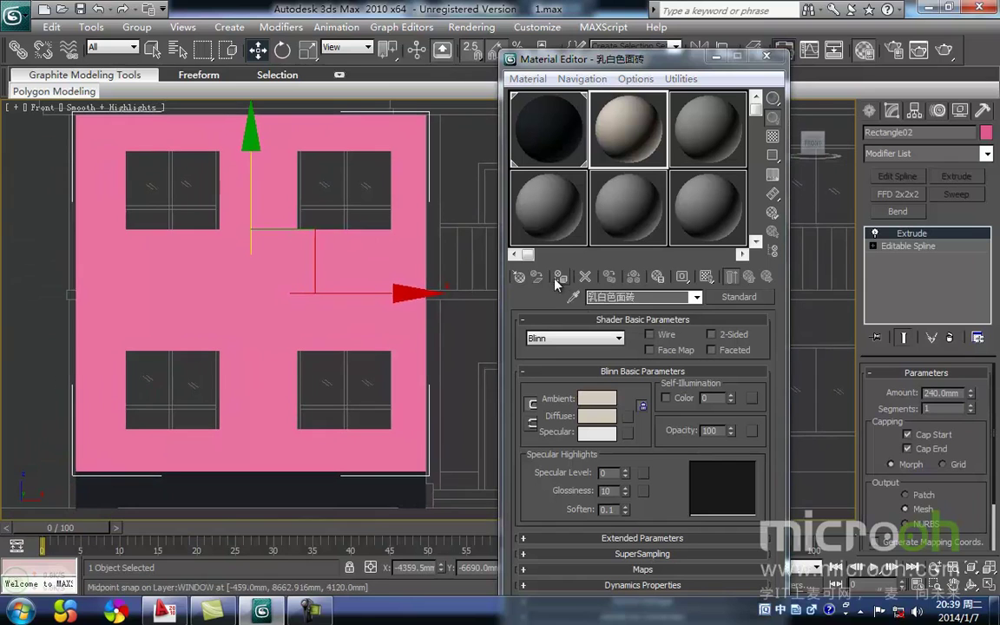
pyautogui.click(561, 277)
pyautogui.click(476, 317)
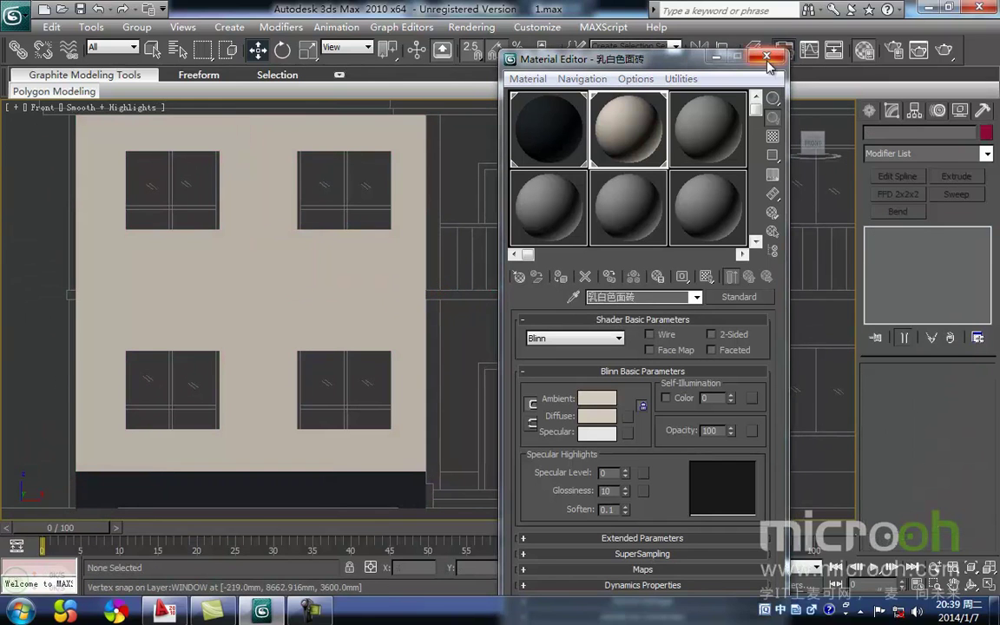
pyautogui.click(767, 59)
pyautogui.moveTo(517, 297); pyautogui.dragTo(512, 316, button='middle')
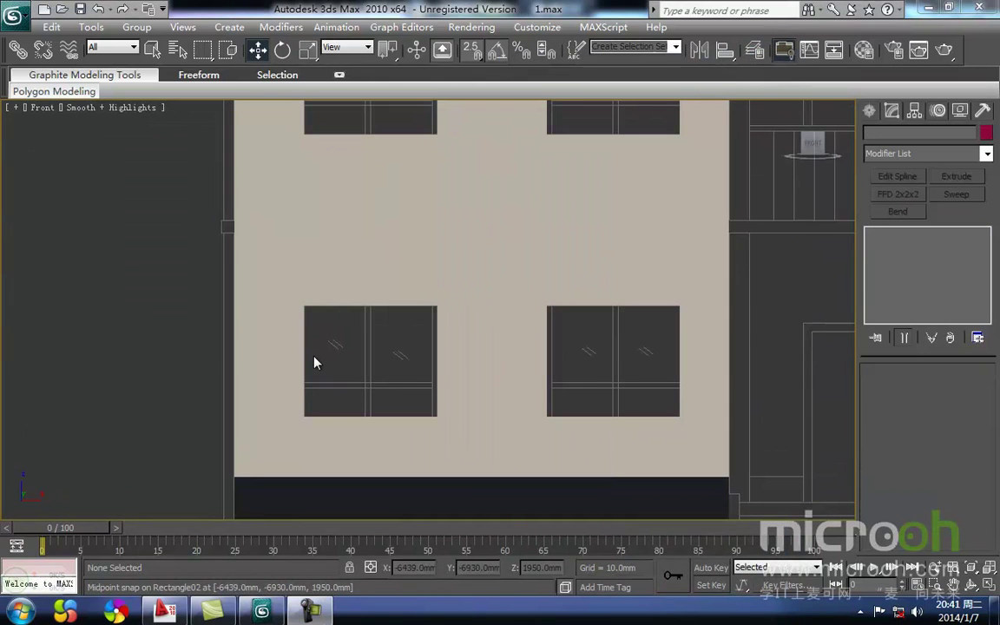
# Step: In wireframe, draw a snapped rectangle, 1300 mm long and about 1620 mm wide, over the lower floor's left window frame
pyautogui.moveTo(362, 352)
pyautogui.mouseDown(button='middle')
pyautogui.moveTo(331, 375)
pyautogui.moveTo(337, 346)
pyautogui.moveTo(330, 386)
pyautogui.moveTo(382, 294)
pyautogui.moveTo(368, 306)
pyautogui.moveTo(386, 312)
pyautogui.moveTo(381, 334)
pyautogui.mouseUp(button='middle')
pyautogui.scroll(2, 337, 346)
pyautogui.scroll(-2, 330, 386)
pyautogui.press('F3')
pyautogui.scroll(2, 370, 300)
pyautogui.scroll(2, 387, 314)
pyautogui.moveTo(451, 317); pyautogui.dragTo(451, 325, button='middle')
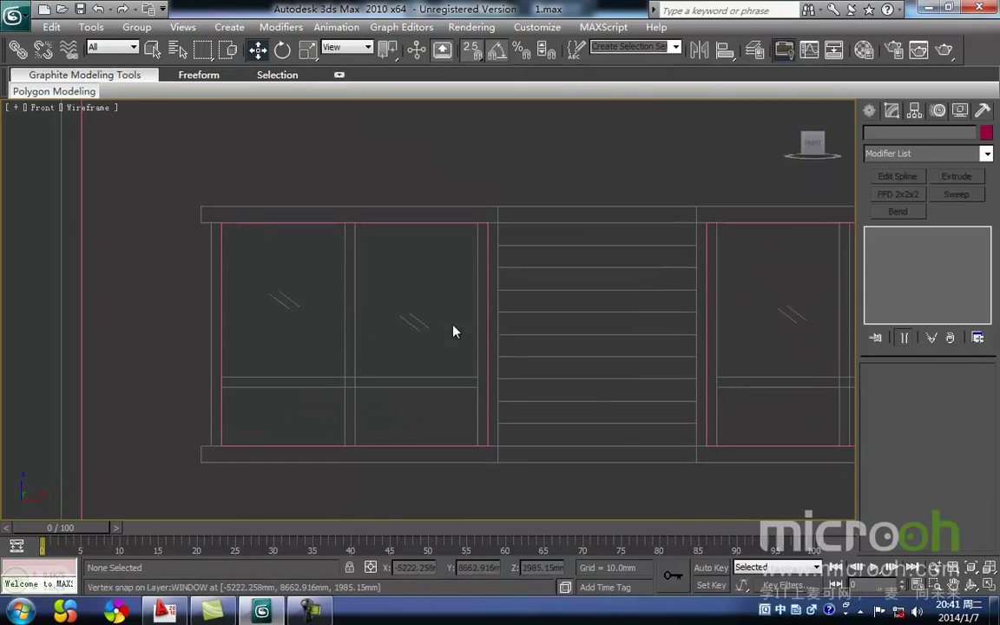
pyautogui.click(870, 115)
pyautogui.click(896, 209)
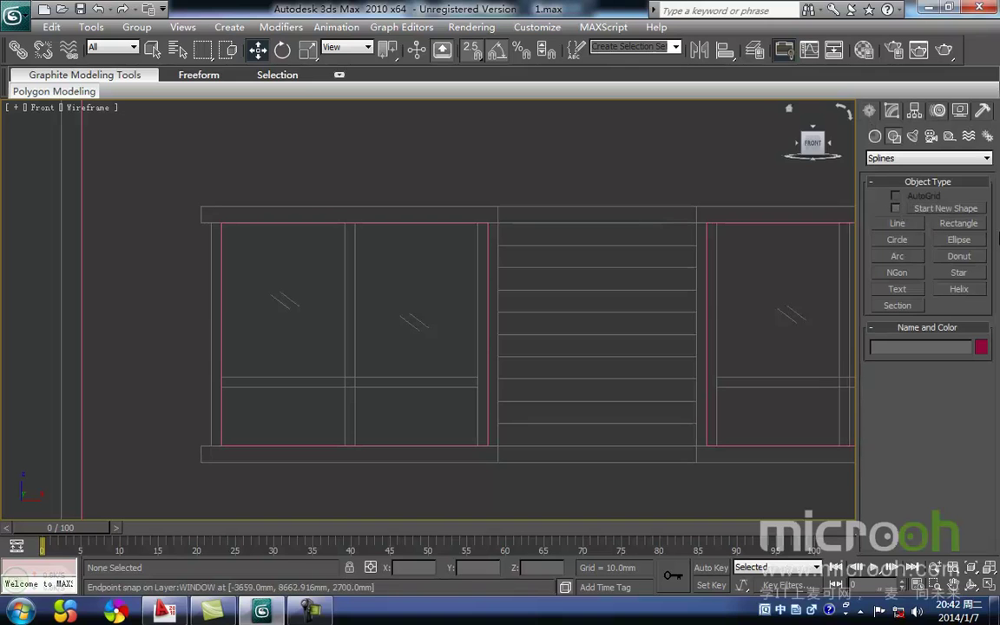
pyautogui.click(964, 227)
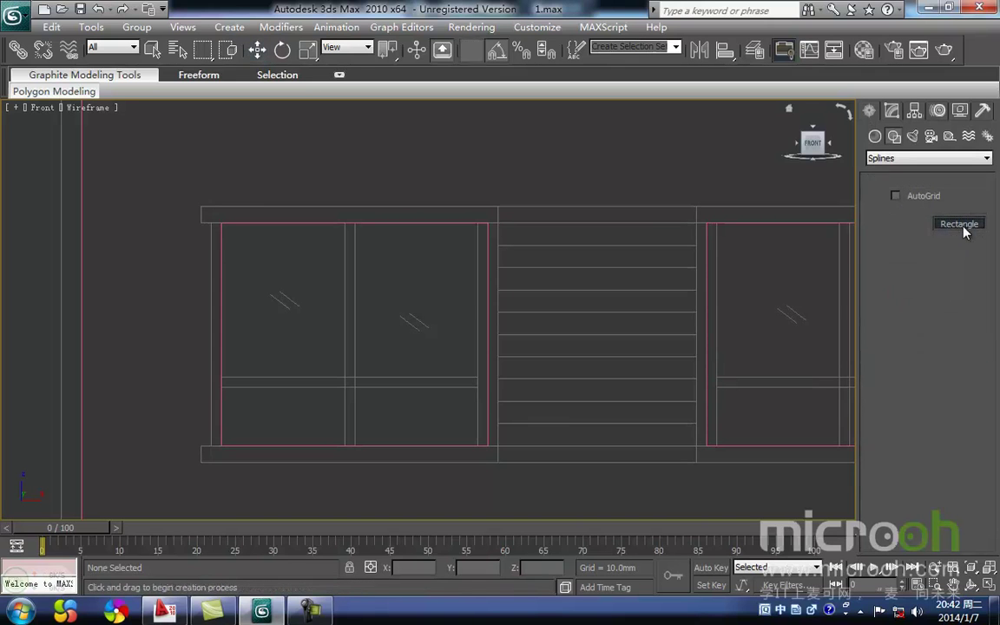
pyautogui.moveTo(284, 320); pyautogui.dragTo(306, 286, button='middle')
pyautogui.moveTo(235, 200); pyautogui.dragTo(517, 428)
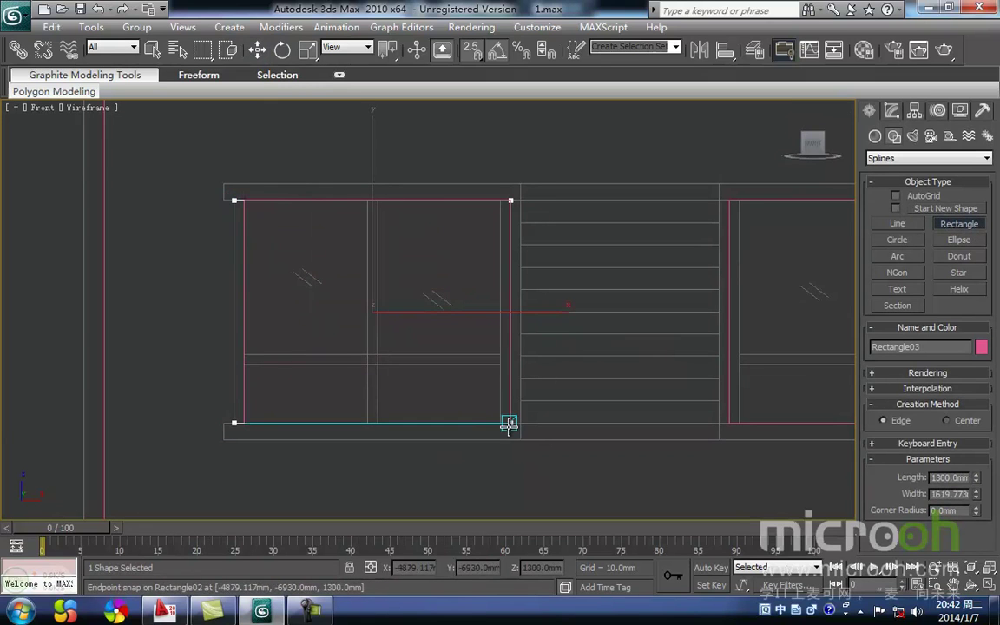
# Step: Try moving the new window rectangle along the X axis and undo the move
pyautogui.press('w')
pyautogui.moveTo(433, 357); pyautogui.dragTo(454, 336, button='middle')
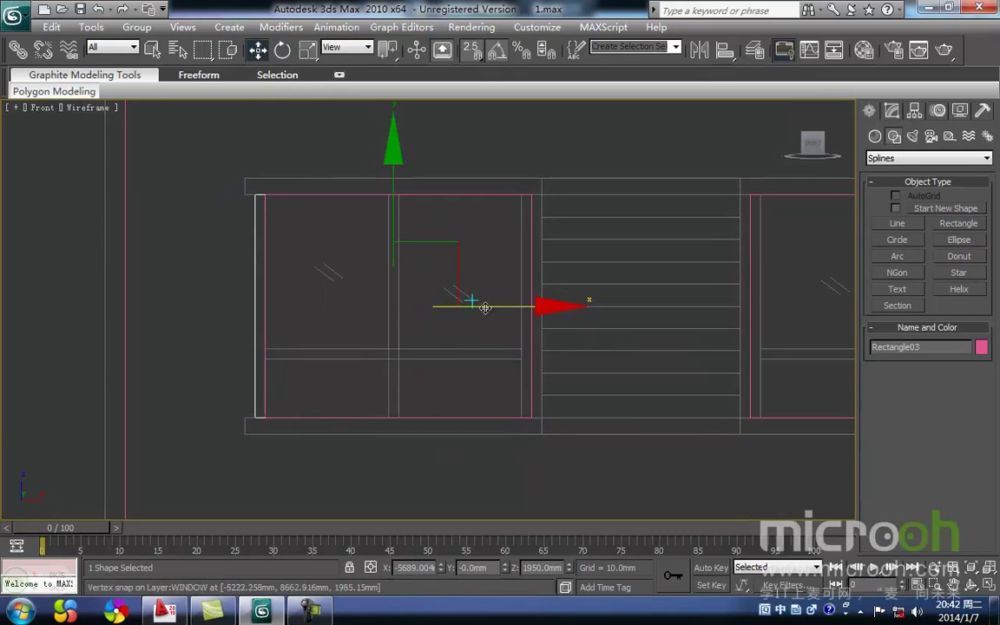
pyautogui.moveTo(489, 306); pyautogui.dragTo(517, 310)
pyautogui.hotkey('ctrl', 'z')
# Step: Convert the window rectangle to an Editable Spline
pyautogui.moveTo(463, 313); pyautogui.dragTo(527, 324, button='middle')
pyautogui.scroll(2, 368, 308)
pyautogui.moveTo(382, 308); pyautogui.dragTo(405, 315, button='middle')
pyautogui.moveTo(373, 375); pyautogui.dragTo(372, 360, button='middle')
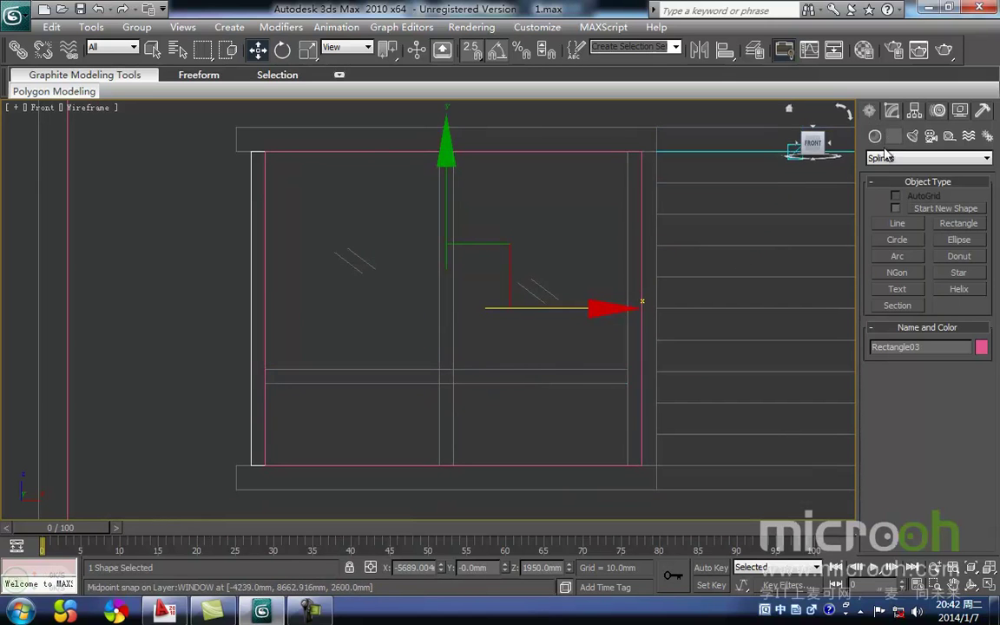
pyautogui.moveTo(489, 324); pyautogui.dragTo(465, 334, button='middle')
pyautogui.click(892, 111)
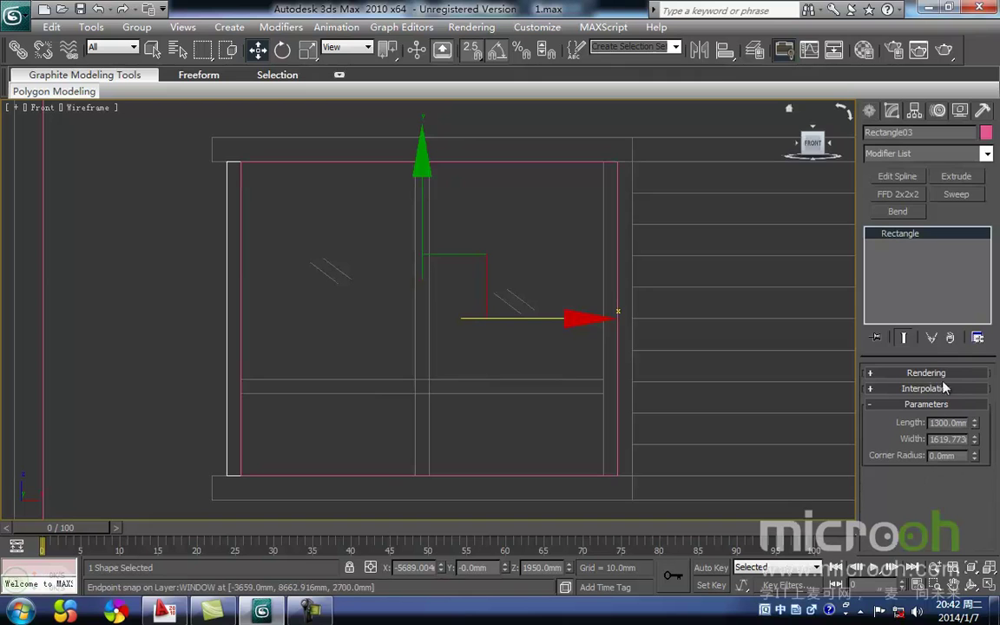
pyautogui.moveTo(350, 314); pyautogui.dragTo(386, 314, button='middle')
pyautogui.moveTo(502, 350); pyautogui.dragTo(401, 345, button='middle')
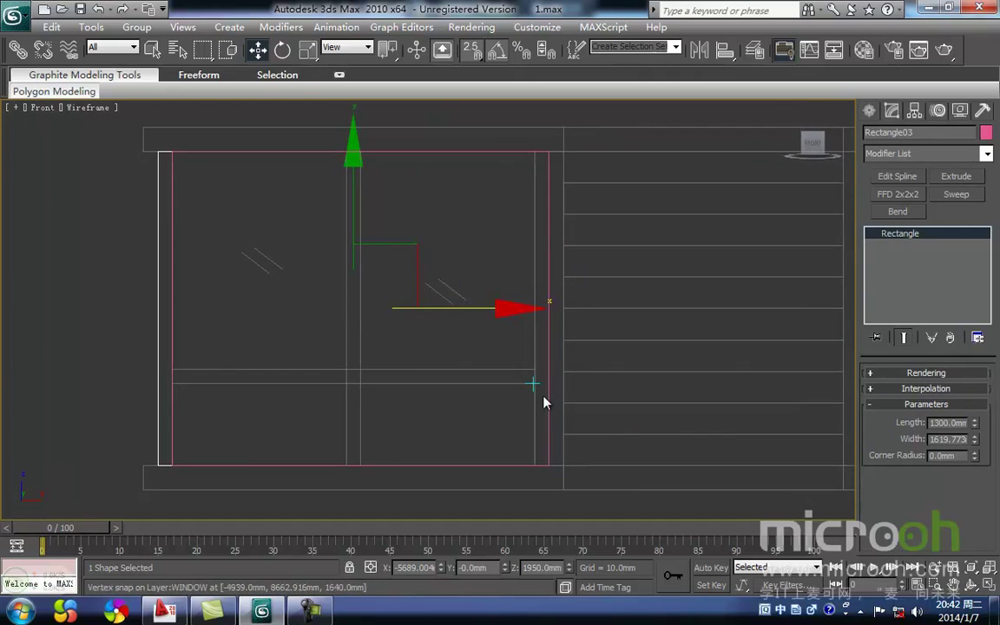
pyautogui.moveTo(544, 402); pyautogui.dragTo(531, 382, button='middle')
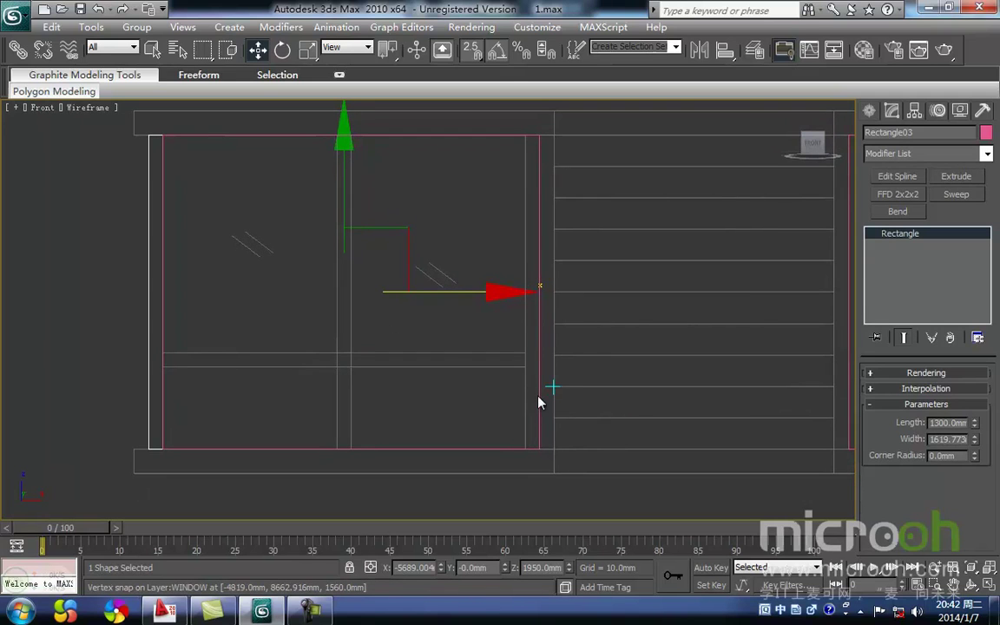
pyautogui.rightClick(538, 396)
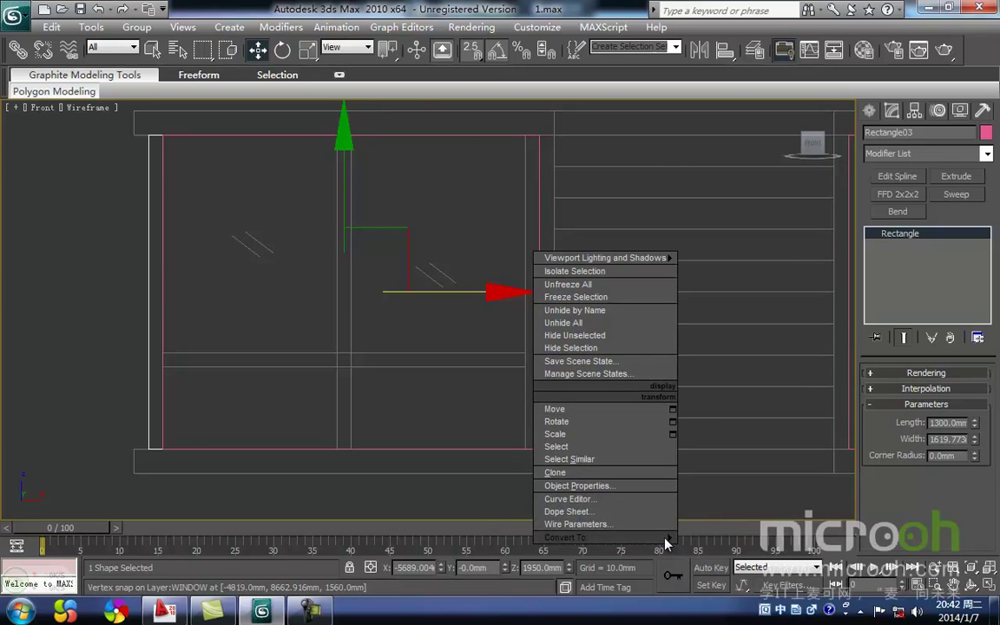
pyautogui.click(437, 382)
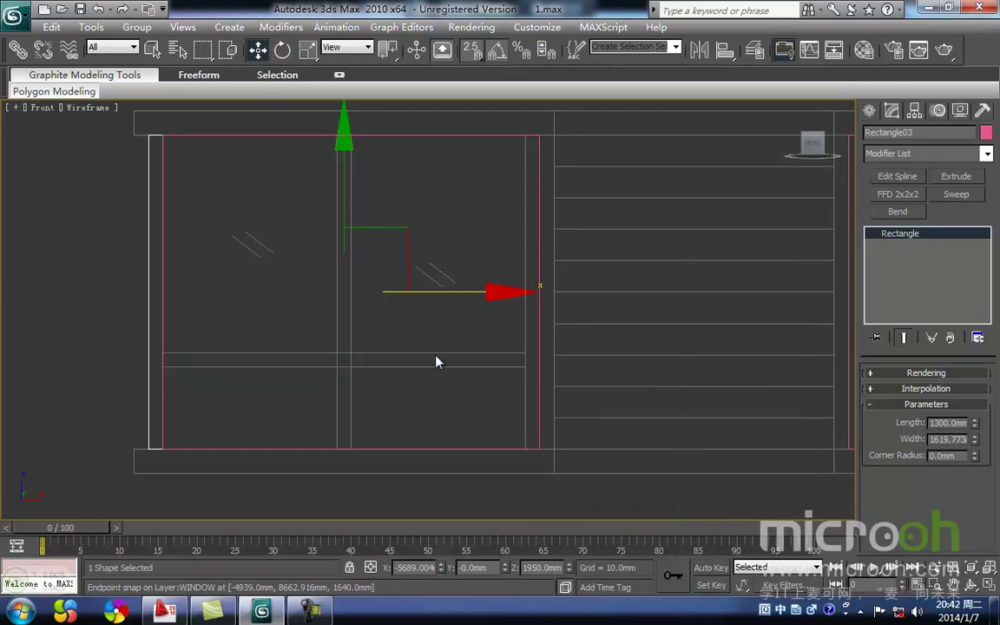
pyautogui.rightClick(470, 315)
pyautogui.moveTo(593, 450)
pyautogui.click(639, 452)
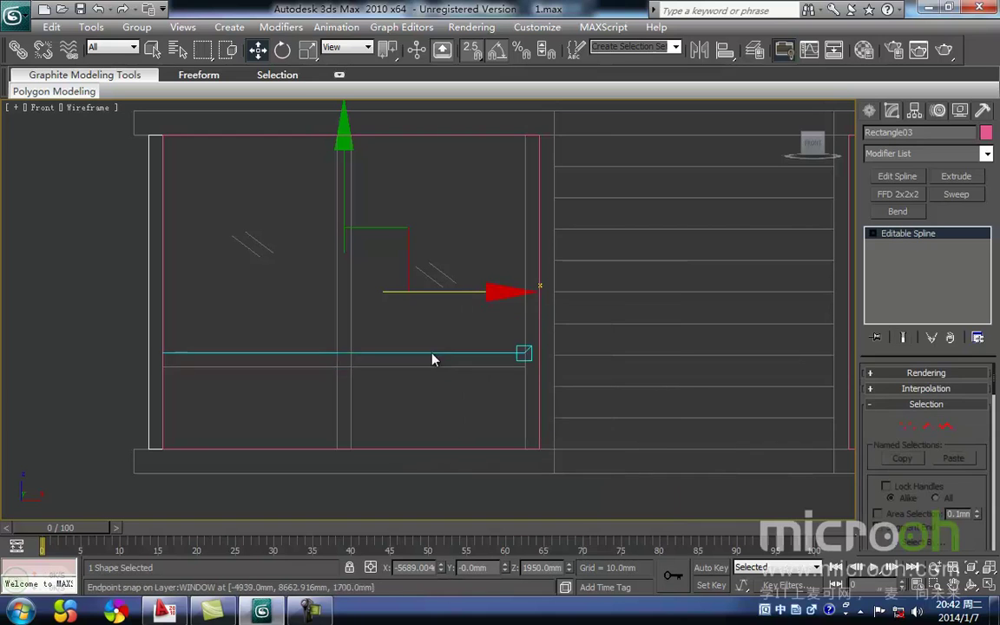
# Step: At segment level, copy the window spline's left vertical segment to the left edge of the centre mullion
pyautogui.moveTo(423, 371); pyautogui.dragTo(478, 357, button='middle')
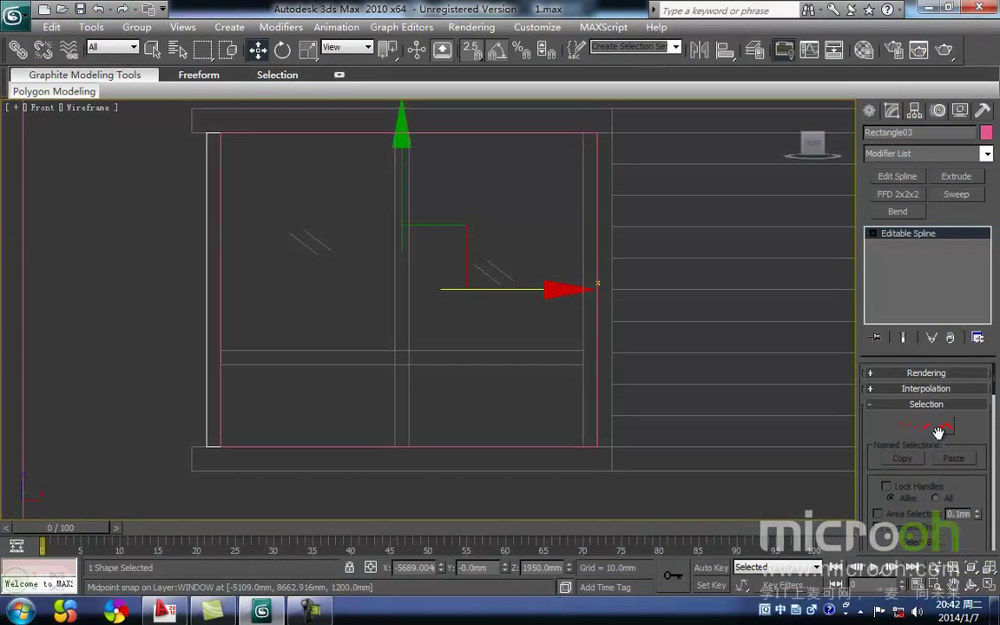
pyautogui.click(928, 429)
pyautogui.moveTo(254, 305); pyautogui.dragTo(262, 340, button='middle')
pyautogui.moveTo(160, 311); pyautogui.dragTo(132, 293)
pyautogui.press('space')
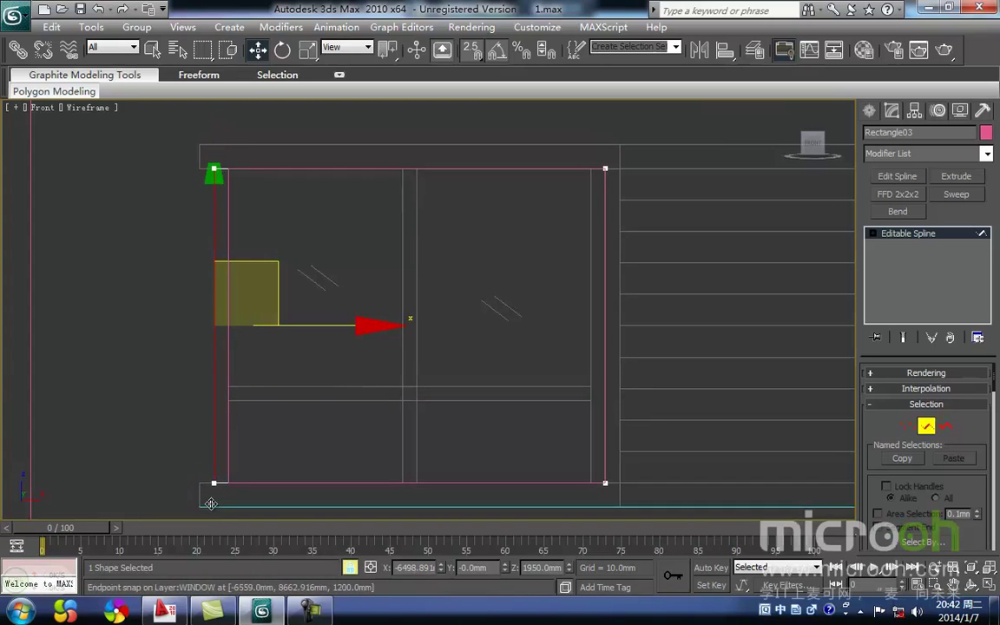
pyautogui.moveTo(216, 487); pyautogui.dragTo(402, 483)
# Step: Copy the window spline's bottom segment upward to the horizontal transom
pyautogui.moveTo(456, 428)
pyautogui.mouseDown(button='middle')
pyautogui.moveTo(425, 439)
pyautogui.moveTo(452, 415)
pyautogui.mouseUp(button='middle')
pyautogui.press('space')
pyautogui.click(438, 451)
pyautogui.moveTo(473, 464); pyautogui.dragTo(430, 395)
pyautogui.press('space')
pyautogui.click(388, 345)
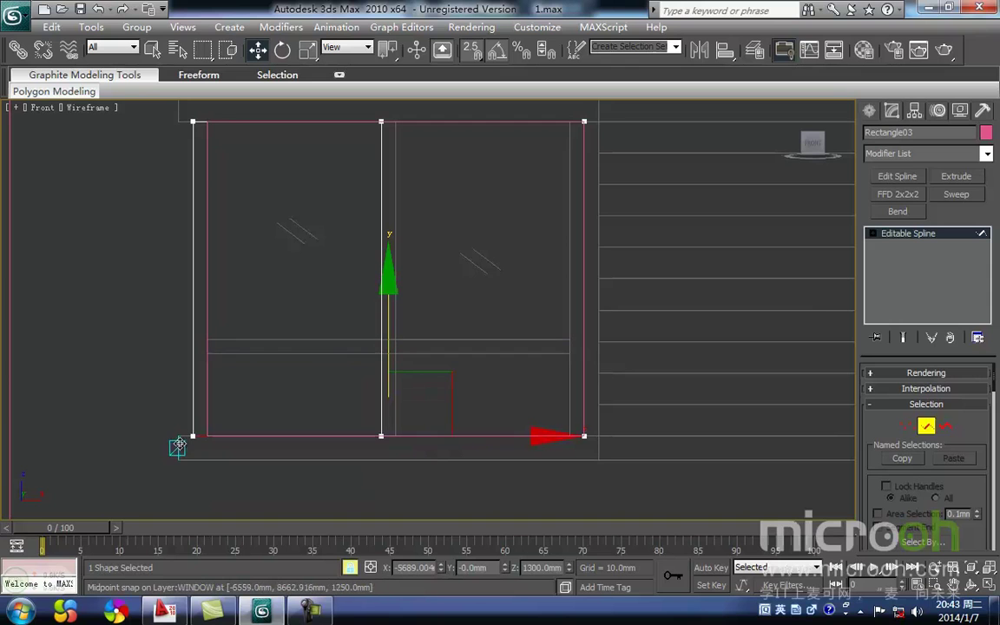
pyautogui.moveTo(178, 444); pyautogui.dragTo(205, 342)
# Step: Snap the copied horizontal segment to the transom's upper edge at Z 1700 mm and leave segment level
pyautogui.scroll(4, 208, 342)
pyautogui.moveTo(227, 340); pyautogui.dragTo(341, 335, button='middle')
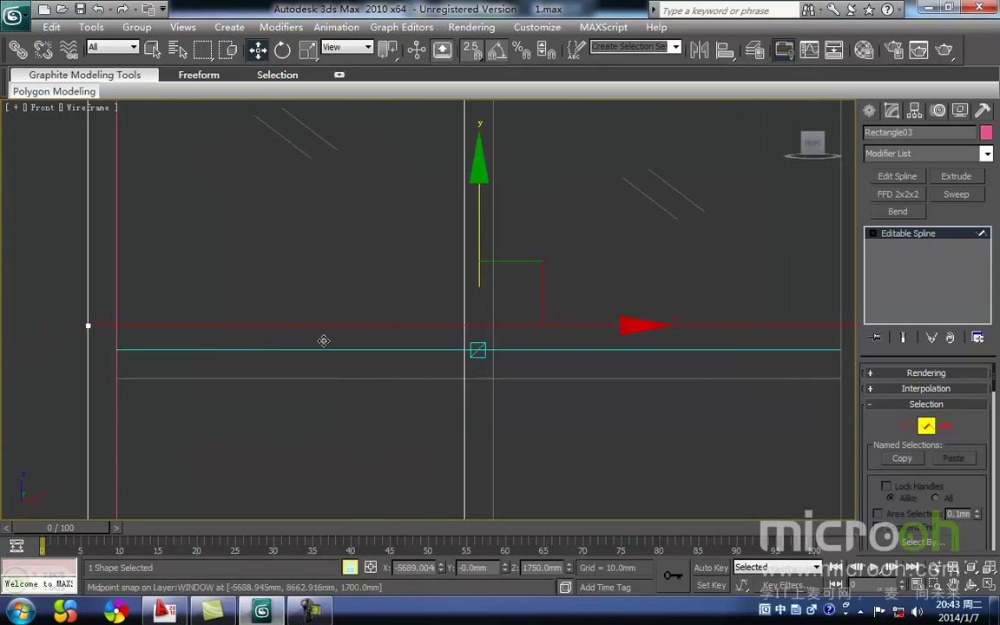
pyautogui.moveTo(268, 337); pyautogui.dragTo(328, 320, button='middle')
pyautogui.moveTo(147, 309); pyautogui.dragTo(185, 327)
pyautogui.scroll(-4, 385, 328)
pyautogui.moveTo(483, 393); pyautogui.dragTo(394, 421, button='middle')
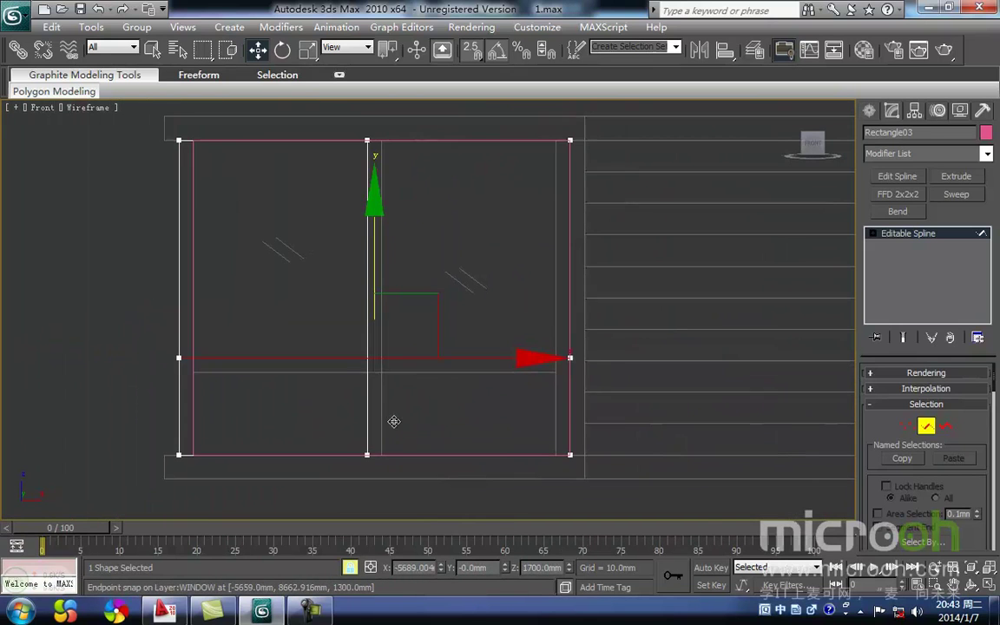
pyautogui.click(927, 426)
pyautogui.moveTo(473, 319); pyautogui.dragTo(469, 337, button='middle')
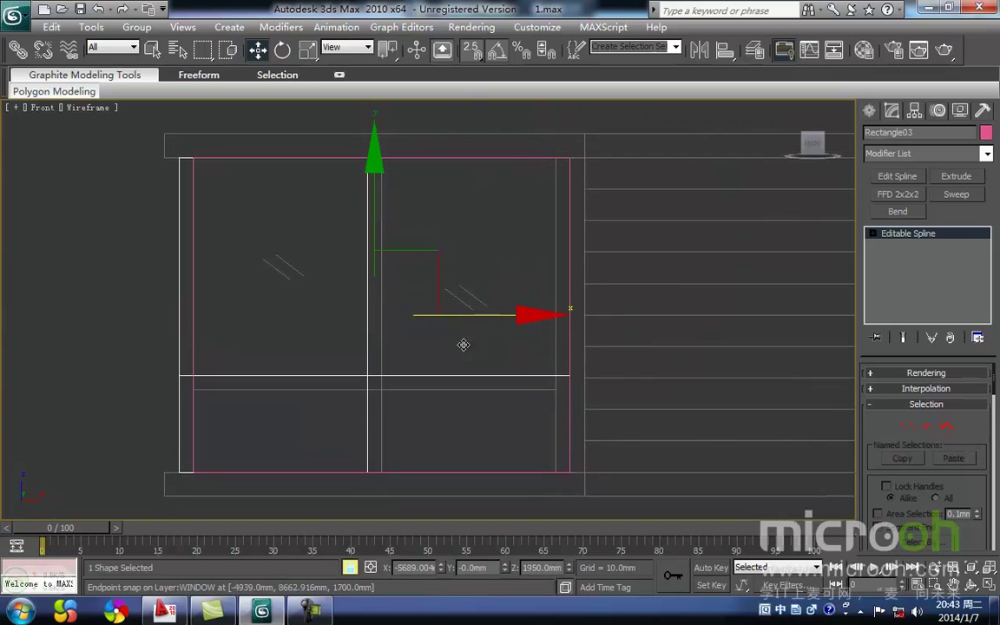
# Step: Apply a Sweep modifier to the window spline using the built-in Bar section
pyautogui.moveTo(289, 282); pyautogui.dragTo(362, 290, button='middle')
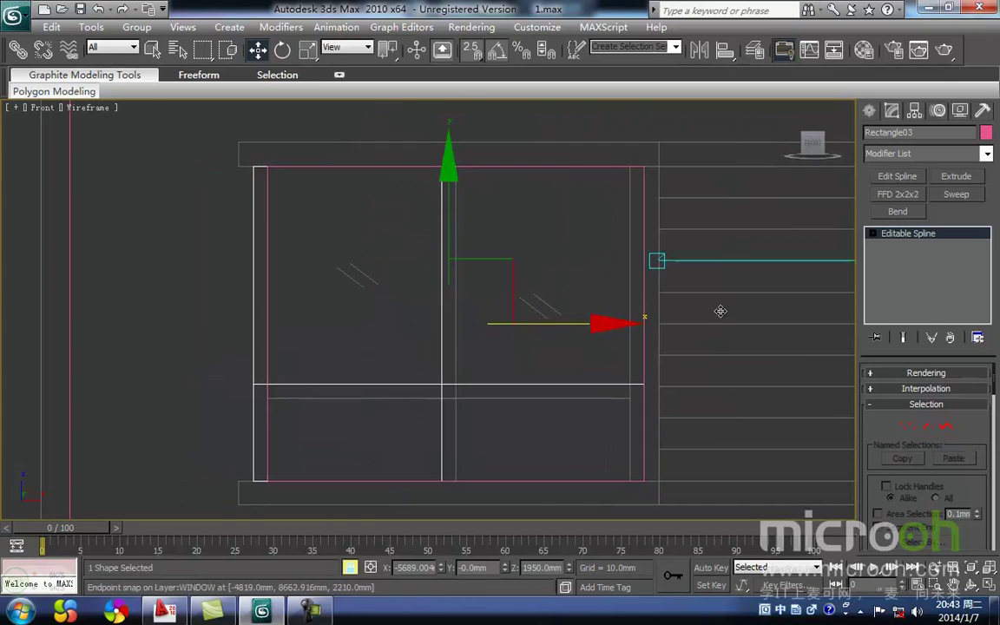
pyautogui.click(961, 199)
pyautogui.moveTo(485, 383); pyautogui.dragTo(502, 356, button='middle')
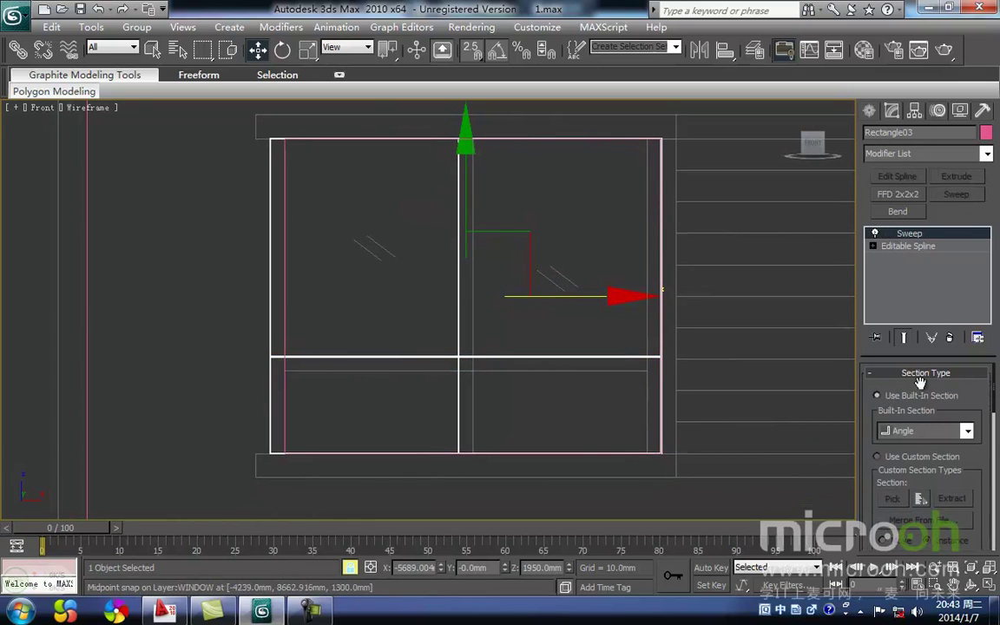
pyautogui.click(967, 432)
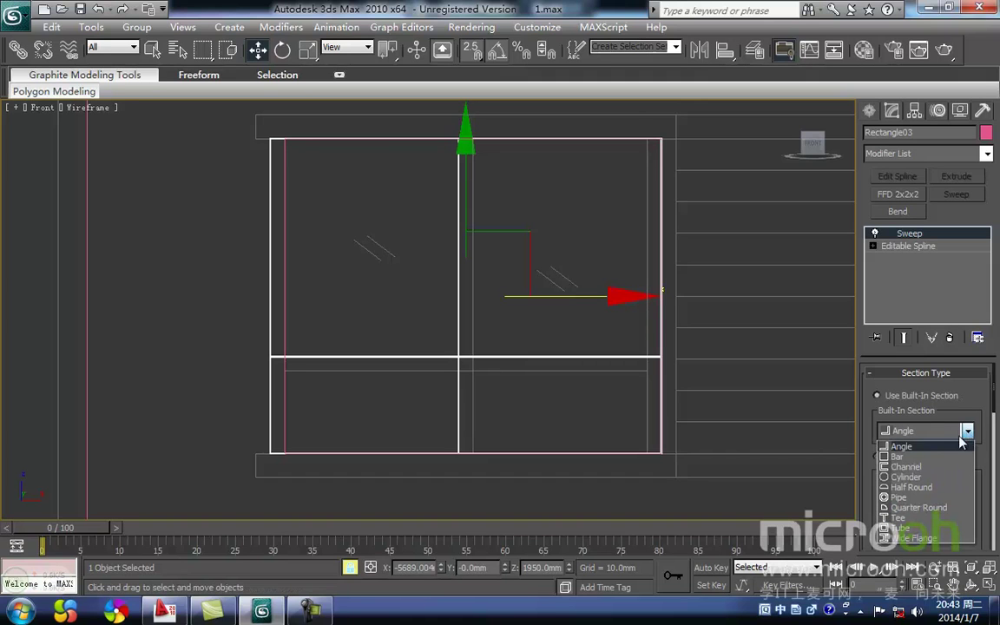
pyautogui.click(890, 458)
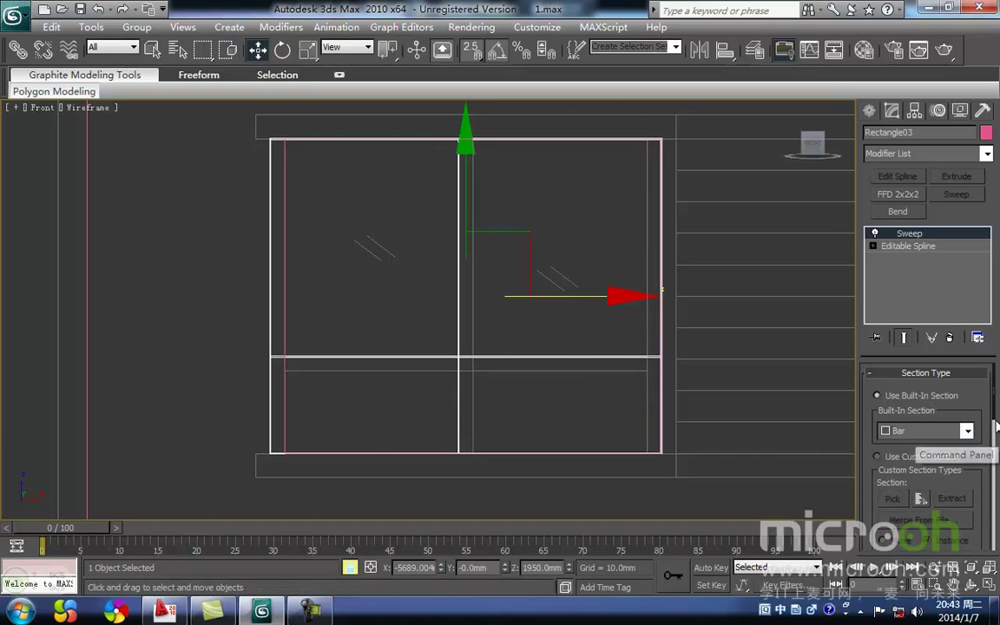
# Step: Set the Bar section's length and width to 50 mm each
pyautogui.moveTo(995, 422); pyautogui.dragTo(993, 483)
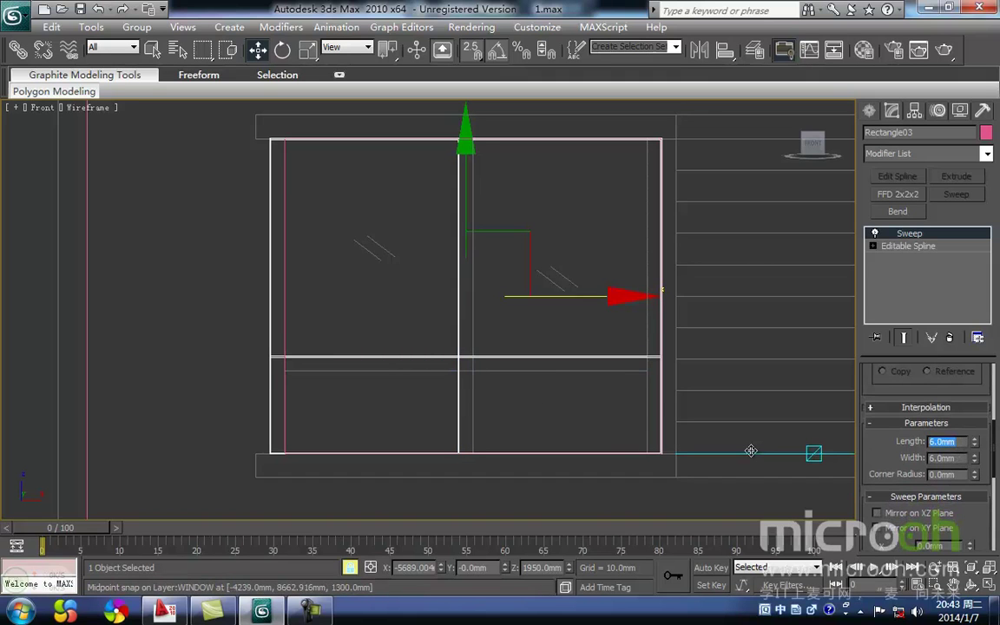
pyautogui.write('0')
pyautogui.press('Return')
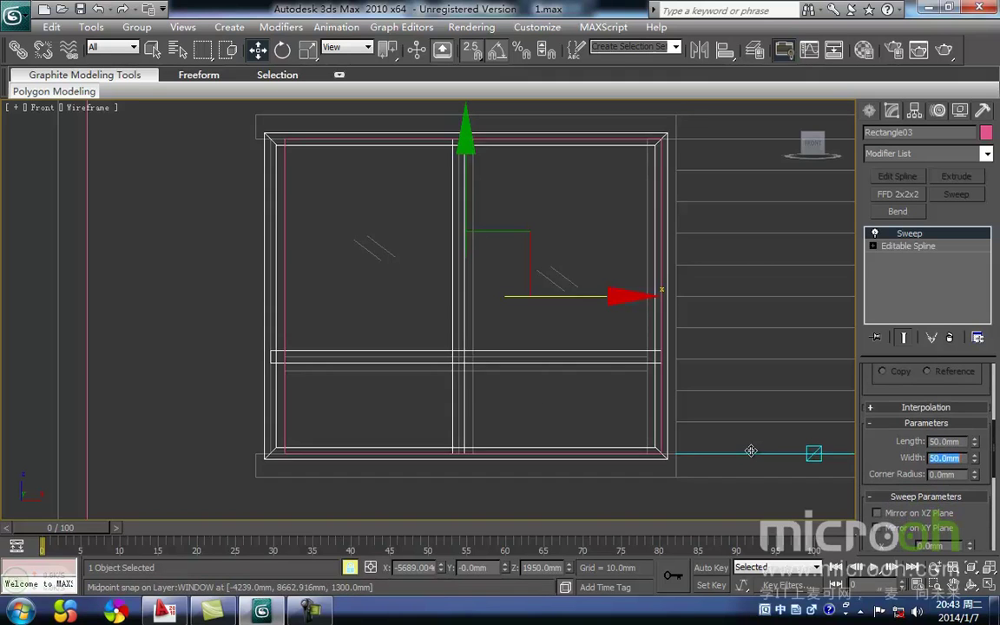
pyautogui.moveTo(368, 395)
pyautogui.mouseDown(button='middle')
pyautogui.moveTo(370, 385)
pyautogui.moveTo(363, 398)
pyautogui.mouseUp(button='middle')
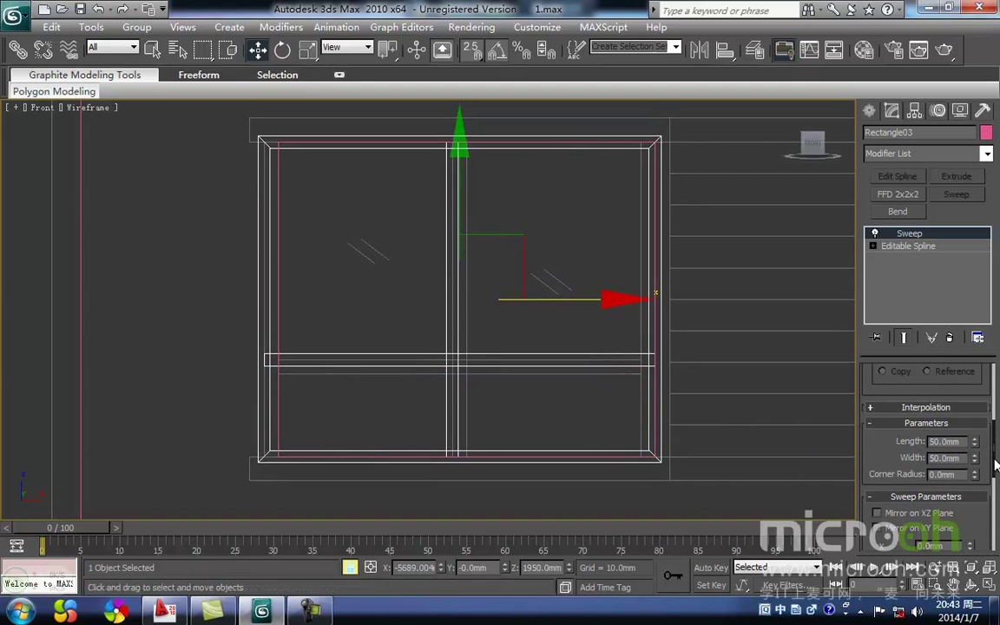
# Step: Set the sweep's pivot alignment to the section's upper-right corner so the frame lies inside the opening outline
pyautogui.moveTo(996, 468); pyautogui.dragTo(996, 524)
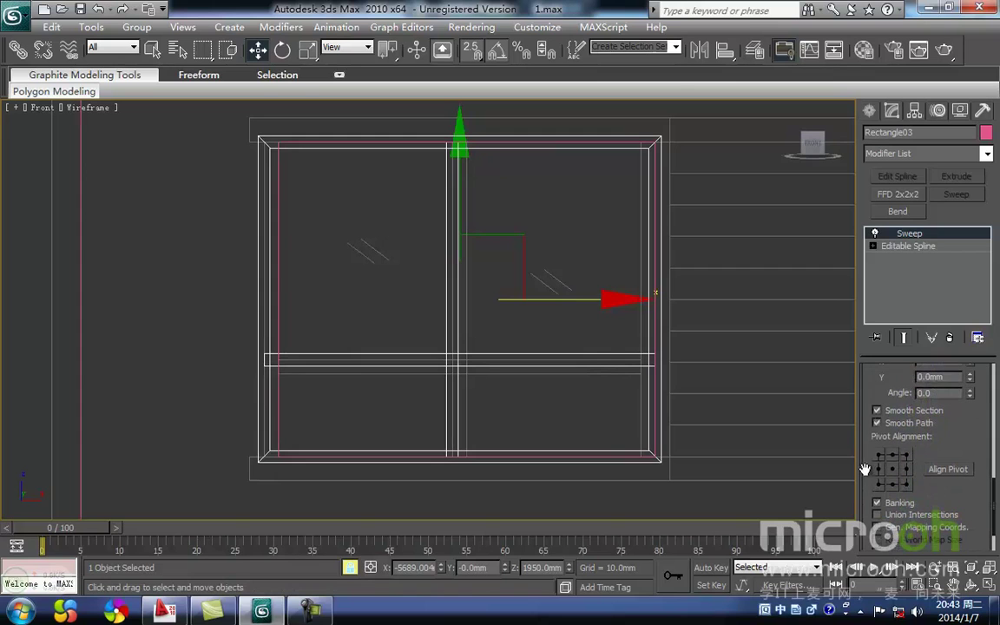
pyautogui.click(892, 457)
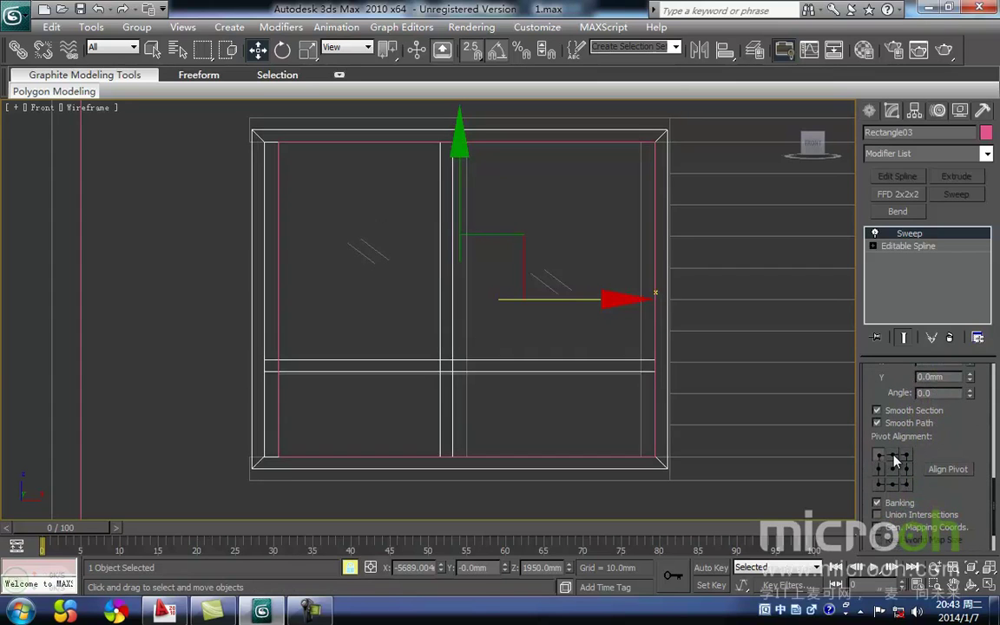
pyautogui.click(894, 456)
pyautogui.click(908, 457)
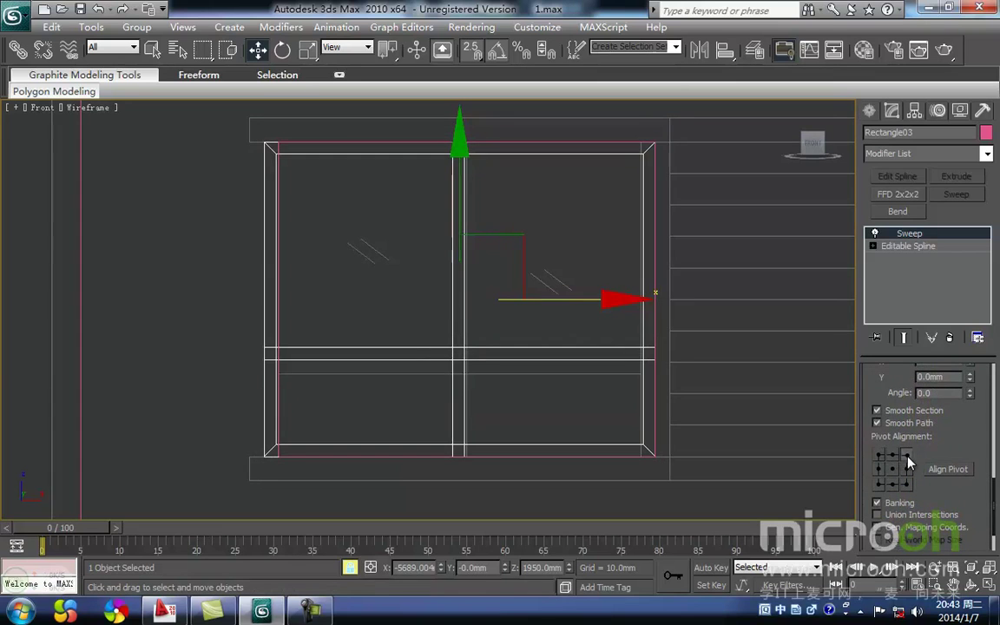
pyautogui.moveTo(531, 435)
pyautogui.mouseDown(button='middle')
pyautogui.moveTo(500, 451)
pyautogui.moveTo(536, 433)
pyautogui.mouseUp(button='middle')
pyautogui.scroll(3, 469, 399)
pyautogui.moveTo(464, 404); pyautogui.dragTo(524, 348, button='middle')
pyautogui.moveTo(525, 389)
pyautogui.mouseDown(button='middle')
pyautogui.moveTo(544, 355)
pyautogui.moveTo(488, 395)
pyautogui.moveTo(431, 396)
pyautogui.mouseUp(button='middle')
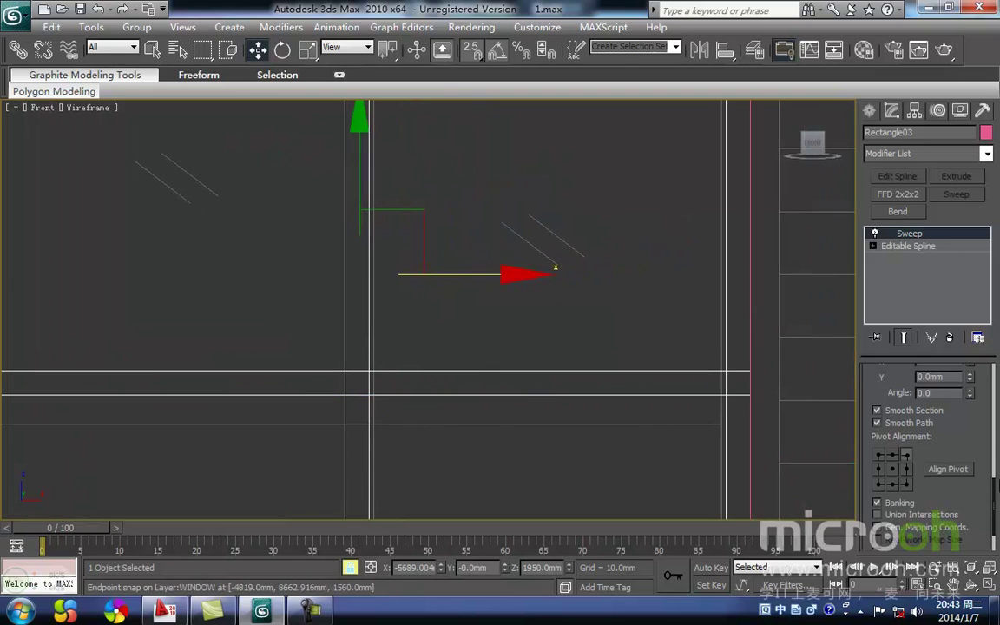
# Step: Set the Bar section's width to 60 mm to match the frame thickness in the elevation
pyautogui.moveTo(996, 502); pyautogui.dragTo(996, 438)
pyautogui.click(966, 460)
pyautogui.click(964, 458)
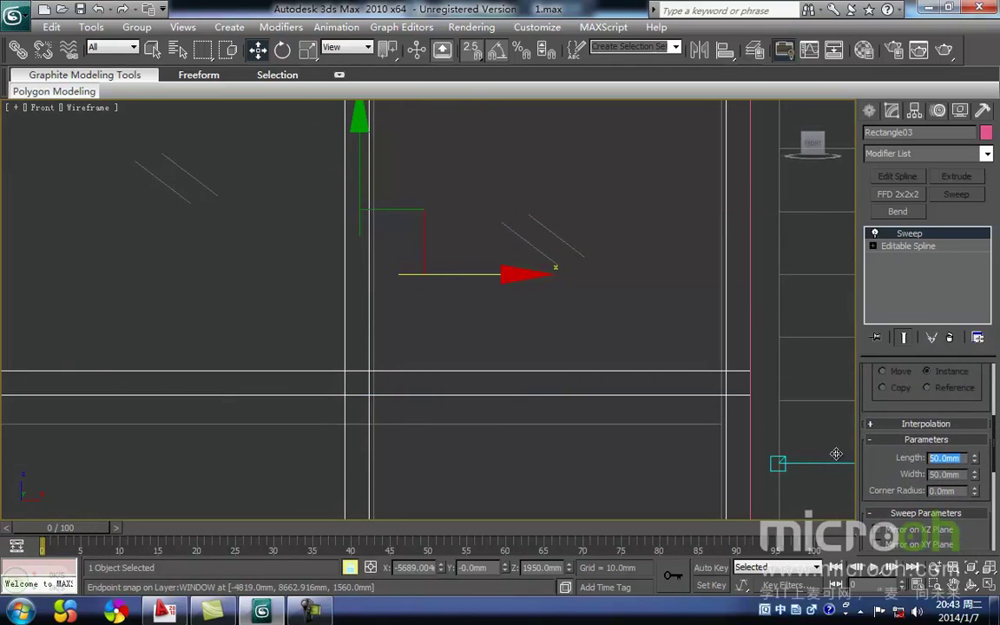
pyautogui.write('60')
pyautogui.press('Return')
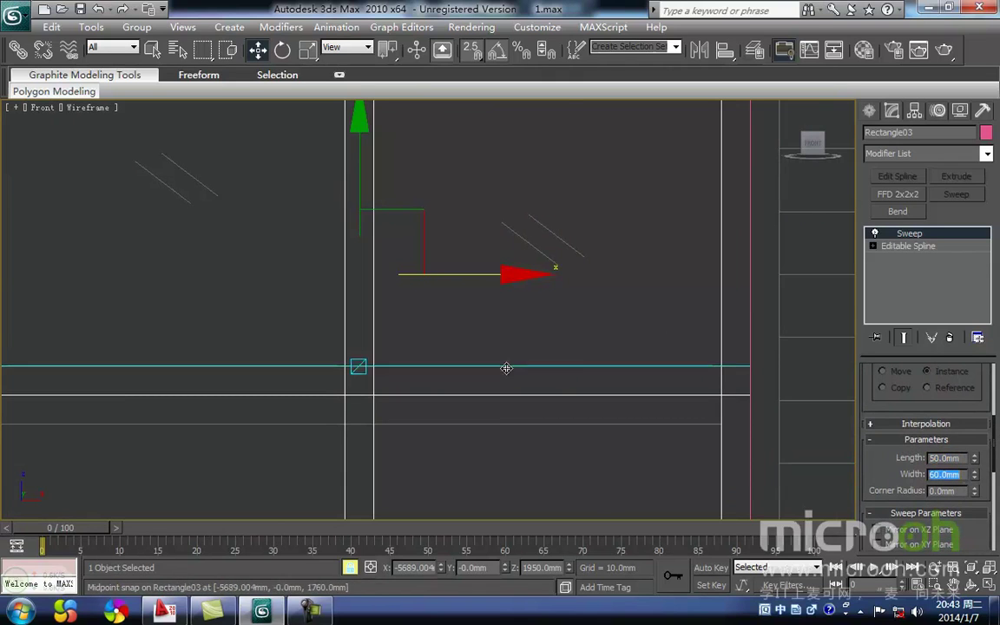
pyautogui.scroll(-3, 639, 324)
pyautogui.moveTo(447, 364); pyautogui.dragTo(466, 322, button='middle')
pyautogui.moveTo(548, 346)
pyautogui.mouseDown(button='middle')
pyautogui.moveTo(536, 370)
pyautogui.moveTo(574, 350)
pyautogui.moveTo(567, 336)
pyautogui.mouseUp(button='middle')
pyautogui.moveTo(489, 276); pyautogui.dragTo(480, 297, button='middle')
pyautogui.moveTo(559, 339); pyautogui.dragTo(577, 297, button='middle')
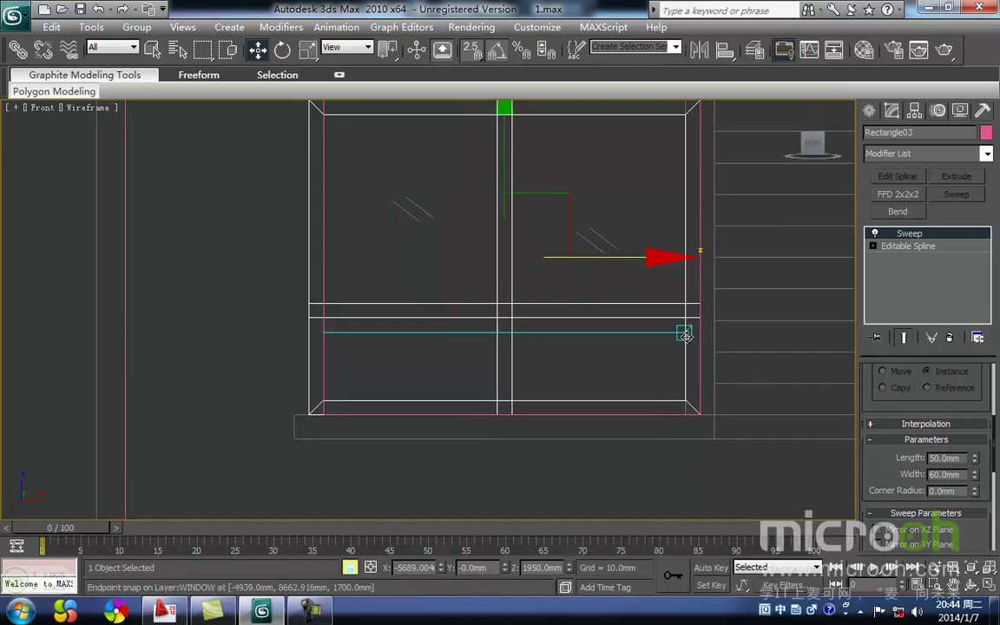
# Step: Try moving the swept window frame and undo the move
pyautogui.moveTo(510, 226); pyautogui.dragTo(469, 302, button='middle')
pyautogui.click(523, 355)
pyautogui.moveTo(495, 397); pyautogui.dragTo(540, 325, button='middle')
pyautogui.scroll(3, 515, 343)
pyautogui.moveTo(384, 353); pyautogui.dragTo(448, 333, button='middle')
pyautogui.scroll(-2, 439, 333)
pyautogui.click(431, 313)
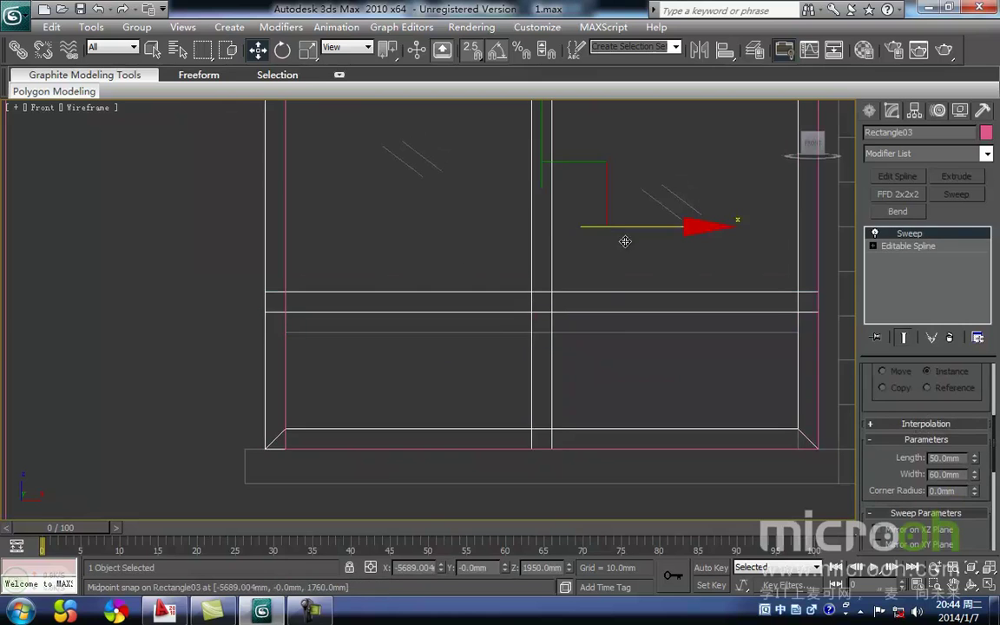
pyautogui.moveTo(603, 172); pyautogui.dragTo(613, 162)
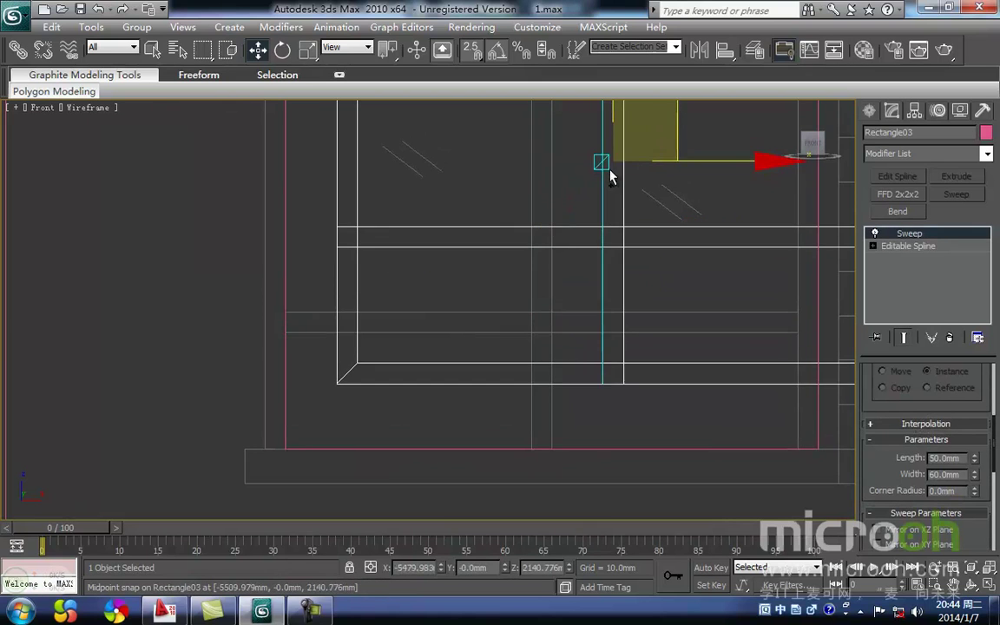
pyautogui.hotkey('ctrl', 'z')
pyautogui.moveTo(433, 344); pyautogui.dragTo(426, 364, button='middle')
# Step: At segment level, move the horizontal segment down to the transom's lower edge at Z 1640 mm, and return to the Sweep level
pyautogui.moveTo(689, 364); pyautogui.dragTo(674, 287)
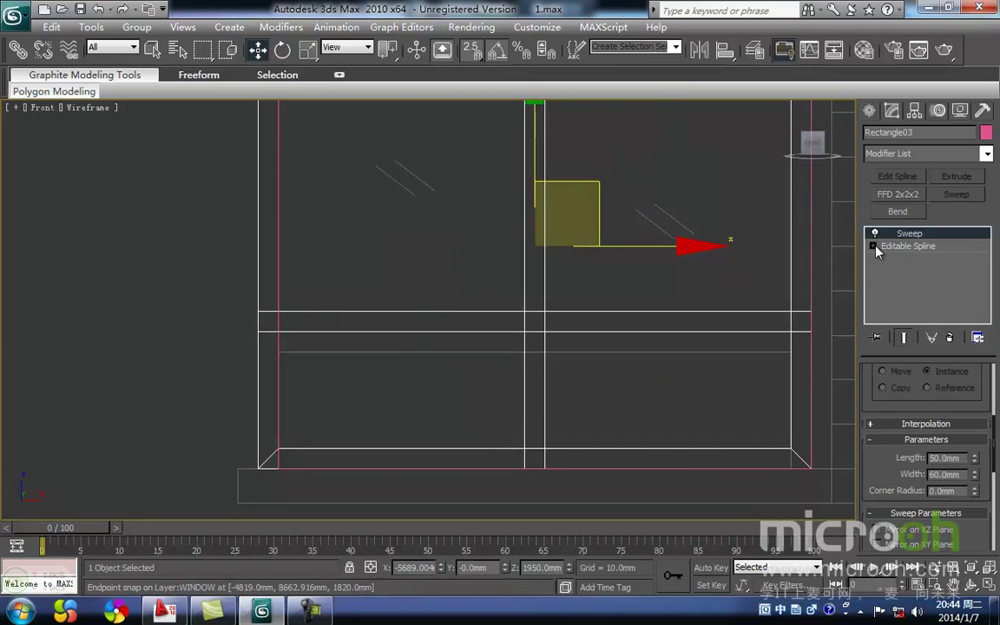
pyautogui.click(906, 272)
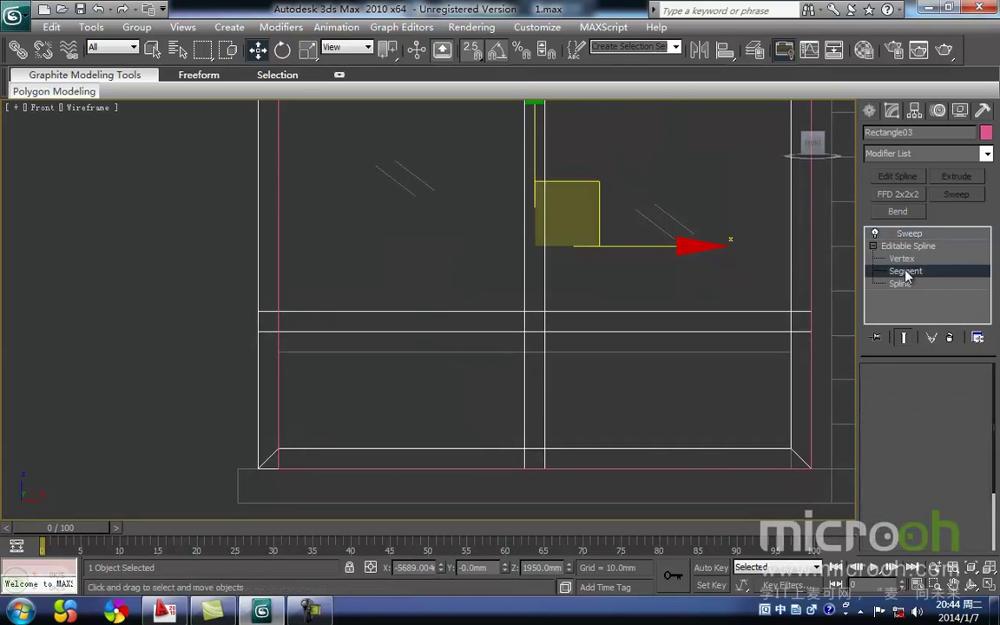
pyautogui.press('space')
pyautogui.moveTo(279, 332); pyautogui.dragTo(390, 328, button='middle')
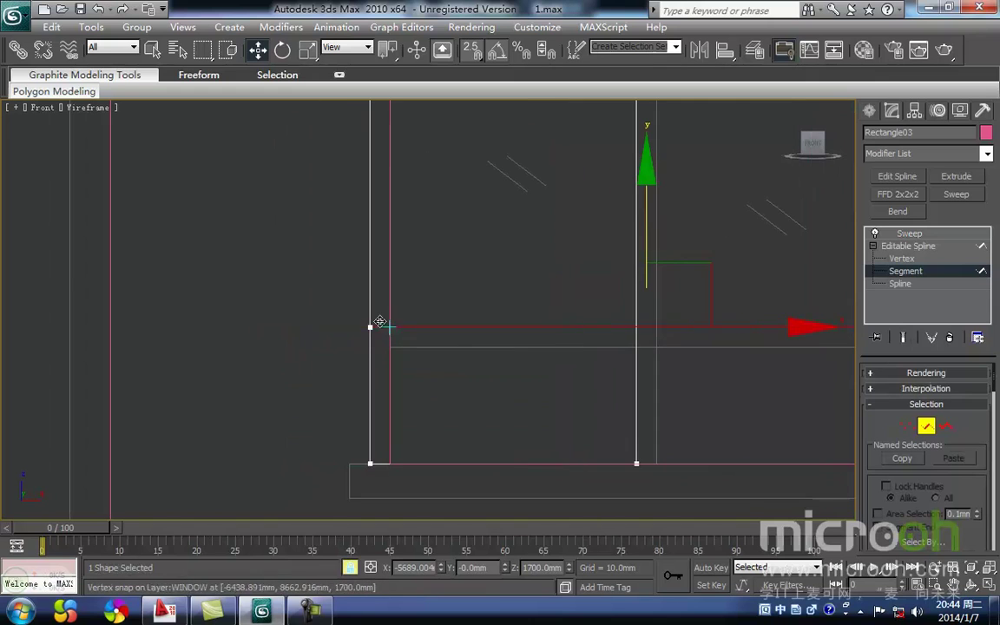
pyautogui.moveTo(364, 333); pyautogui.dragTo(387, 350)
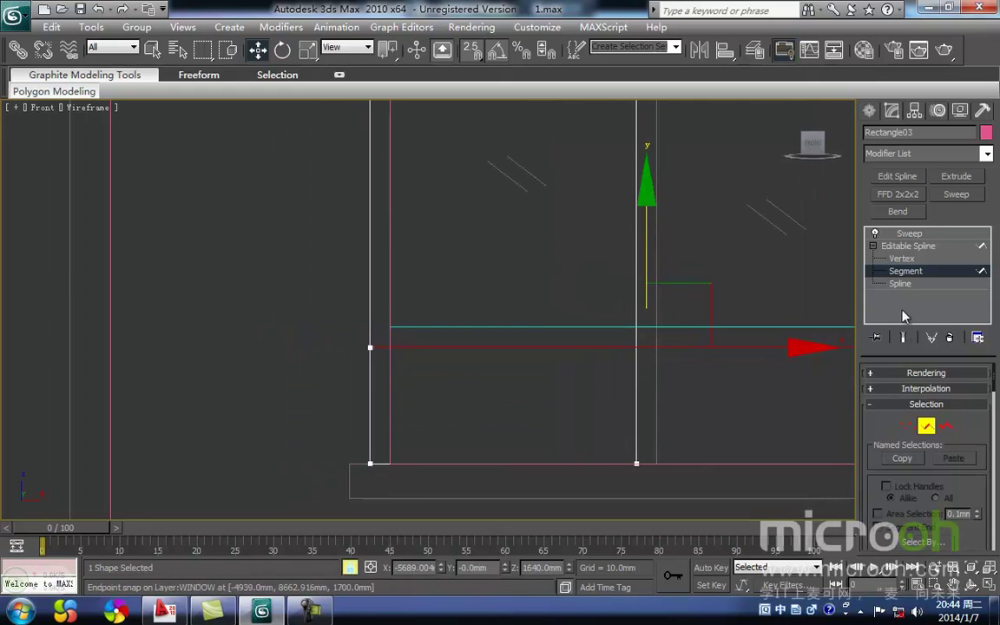
pyautogui.click(914, 273)
pyautogui.click(919, 236)
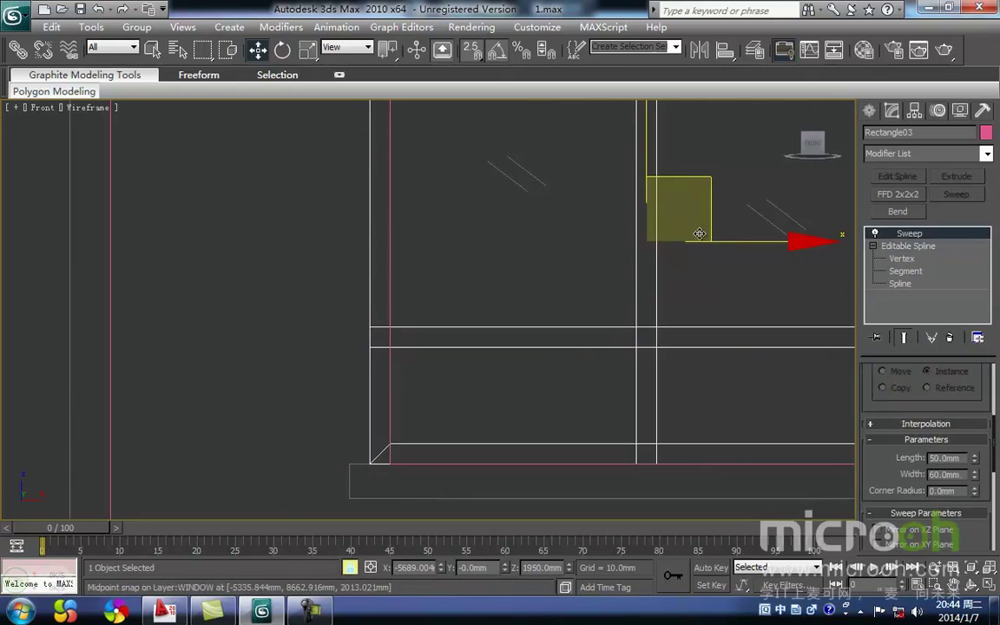
# Step: Deselect the window frame and view the front elevation shaded to check the frame
pyautogui.moveTo(690, 237); pyautogui.dragTo(572, 266, button='middle')
pyautogui.scroll(-3, 569, 264)
pyautogui.press('space')
pyautogui.click(552, 242)
pyautogui.scroll(3, 512, 277)
pyautogui.moveTo(378, 266); pyautogui.dragTo(392, 301, button='middle')
pyautogui.press('F3')
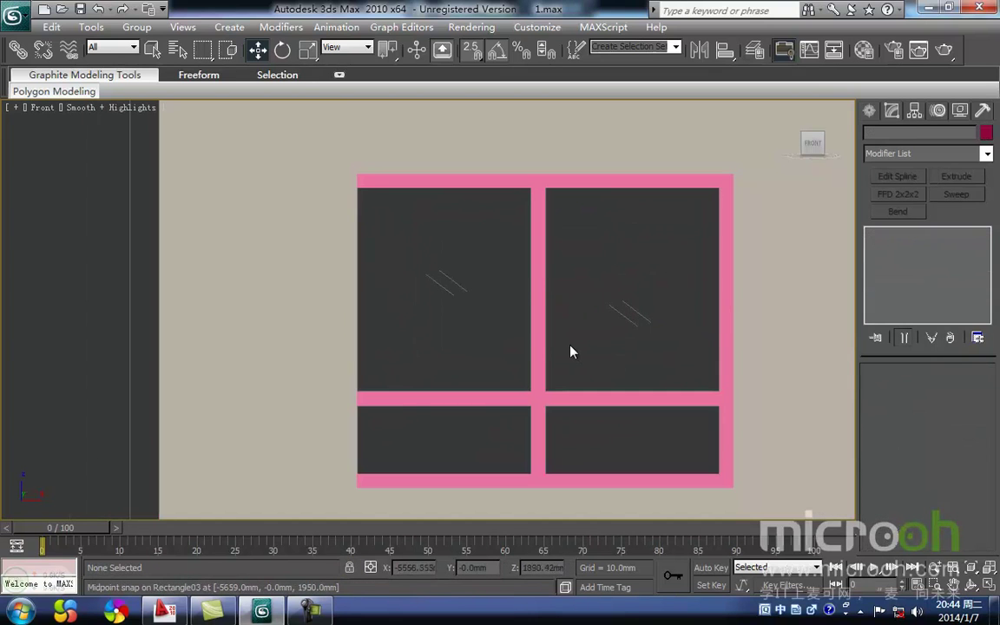
# Step: Select the window frame and show it against the floor plan in the wireframe Top view
pyautogui.moveTo(575, 347); pyautogui.dragTo(480, 294)
pyautogui.moveTo(480, 294); pyautogui.dragTo(476, 337, button='middle')
pyautogui.scroll(-2, 479, 289)
pyautogui.press('t')
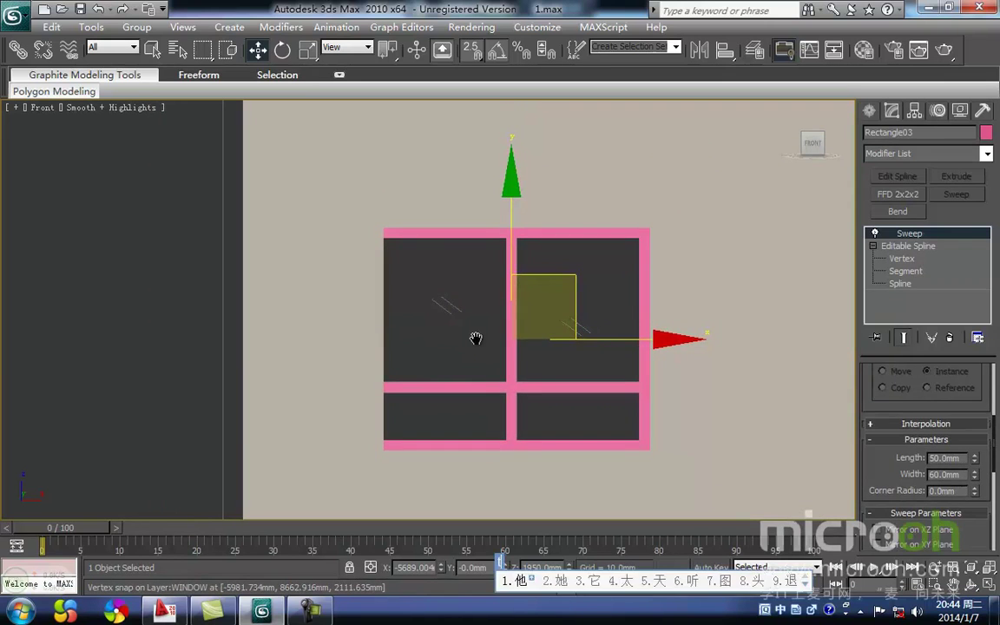
pyautogui.hotkey('ctrl', 'space')
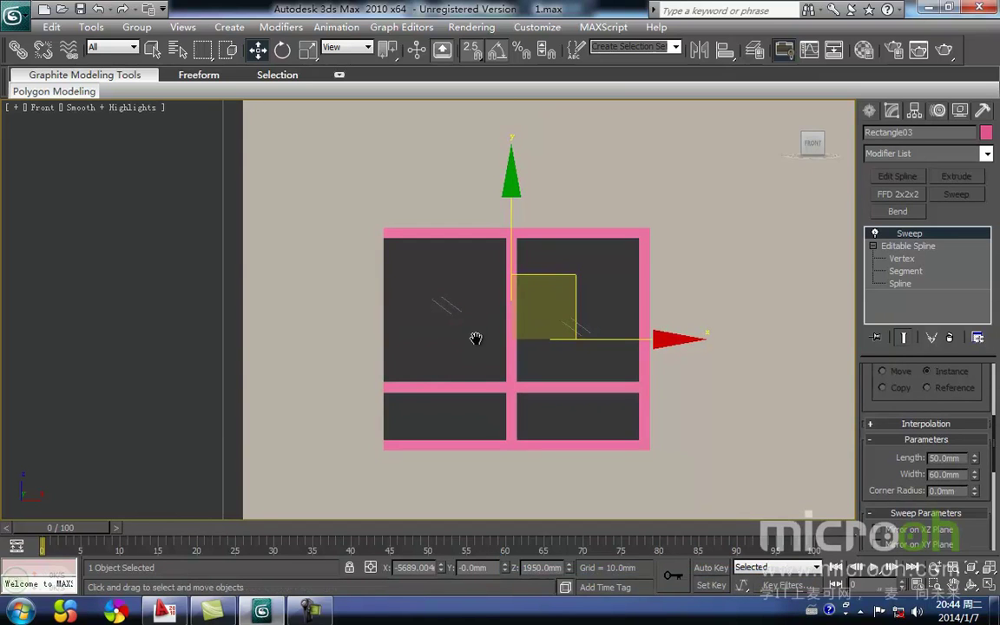
pyautogui.press('t')
pyautogui.press('z')
pyautogui.moveTo(476, 339); pyautogui.dragTo(470, 284, button='middle')
pyautogui.scroll(-6, 476, 308)
pyautogui.scroll(-3, 449, 333)
pyautogui.moveTo(449, 333); pyautogui.dragTo(461, 275, button='middle')
pyautogui.press('F3')
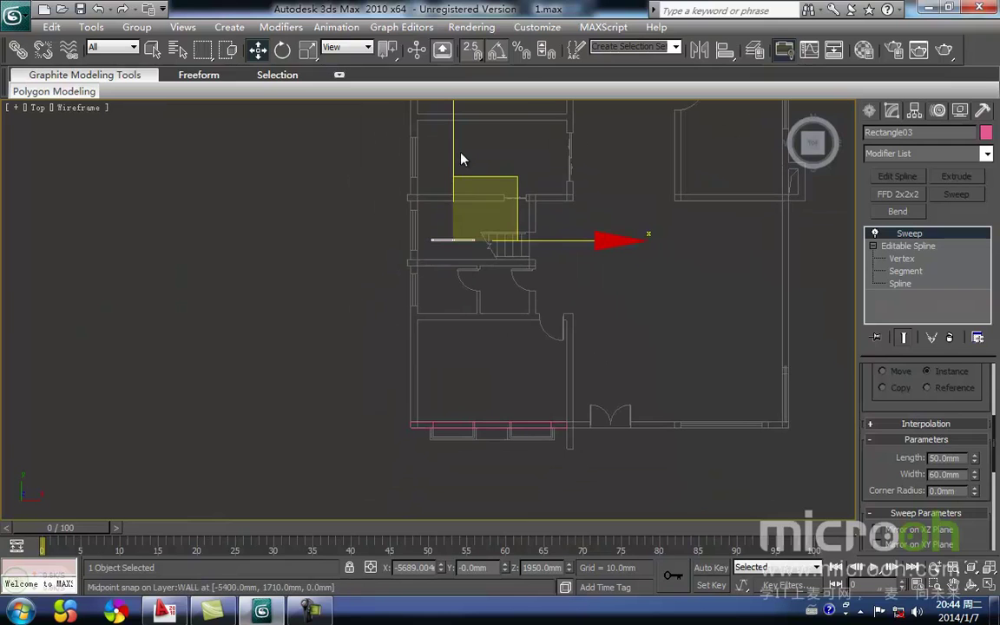
# Step: Move the window frame along Y into the front wall's window opening on the plan, at Y -7310 mm
pyautogui.moveTo(454, 240); pyautogui.dragTo(450, 421)
pyautogui.scroll(5, 442, 442)
pyautogui.moveTo(443, 438); pyautogui.dragTo(472, 192, button='middle')
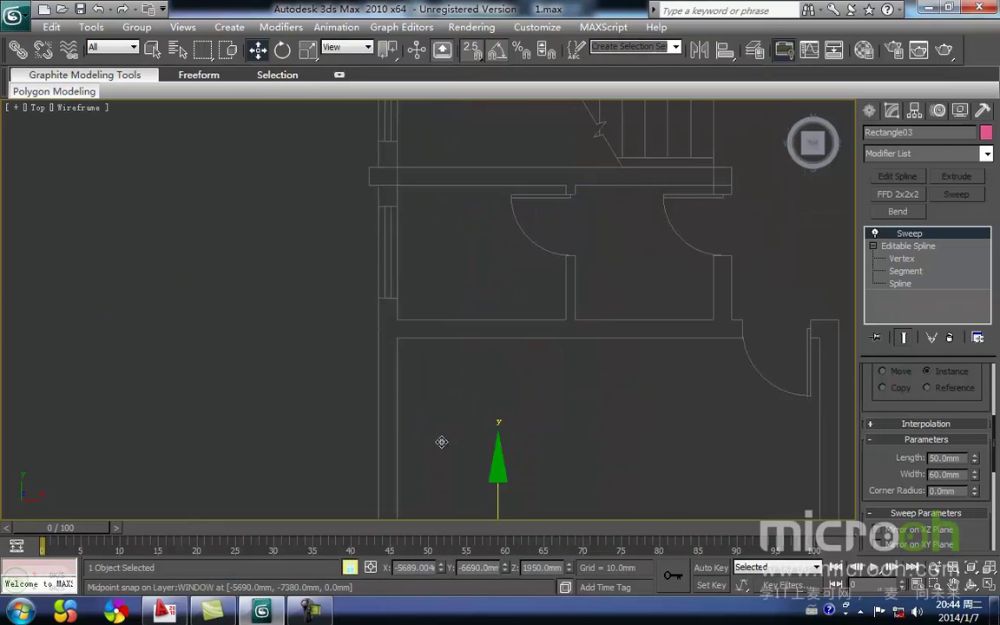
pyautogui.scroll(3, 468, 395)
pyautogui.moveTo(468, 395); pyautogui.dragTo(399, 124, button='middle')
pyautogui.moveTo(428, 219); pyautogui.dragTo(427, 324)
pyautogui.scroll(2, 468, 333)
pyautogui.moveTo(468, 334); pyautogui.dragTo(468, 301, button='middle')
pyautogui.scroll(3, 468, 301)
pyautogui.press('space')
pyautogui.click(481, 257)
pyautogui.moveTo(489, 319); pyautogui.dragTo(470, 290)
pyautogui.moveTo(494, 268)
pyautogui.mouseDown(button='middle')
pyautogui.moveTo(413, 292)
pyautogui.moveTo(414, 245)
pyautogui.moveTo(423, 296)
pyautogui.mouseUp(button='middle')
# Step: Return to the shaded Front view and select the window frame
pyautogui.press('f')
pyautogui.press('z')
pyautogui.press('F3')
pyautogui.scroll(-2, 425, 298)
pyautogui.click(452, 336)
pyautogui.click(449, 356)
pyautogui.moveTo(449, 351); pyautogui.dragTo(434, 334, button='middle')
# Step: Open the Material Editor and name the third material 窗框
pyautogui.press('m')
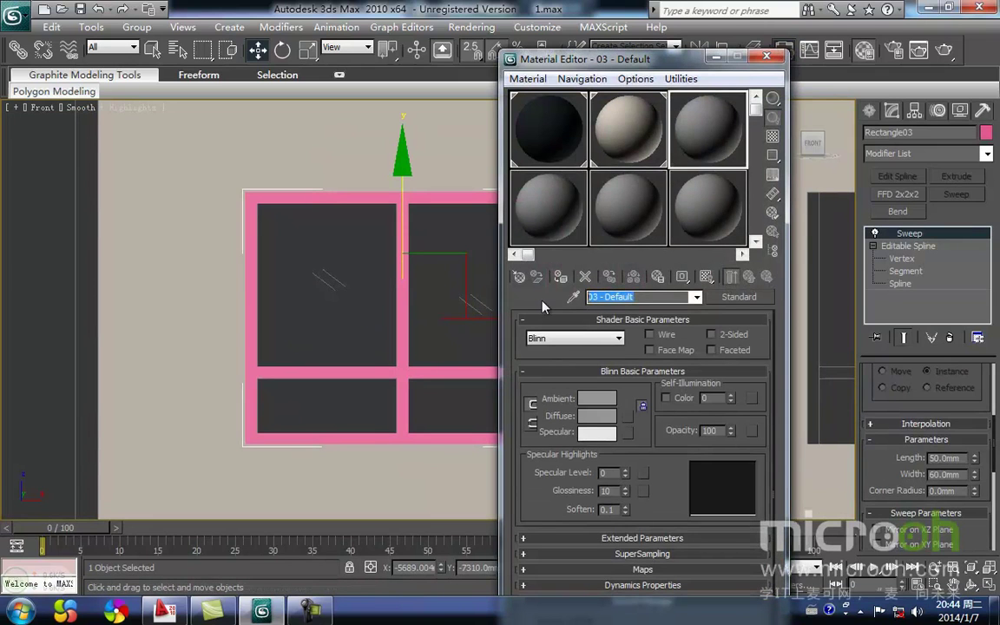
pyautogui.write('chuangkuang')
pyautogui.press('space')
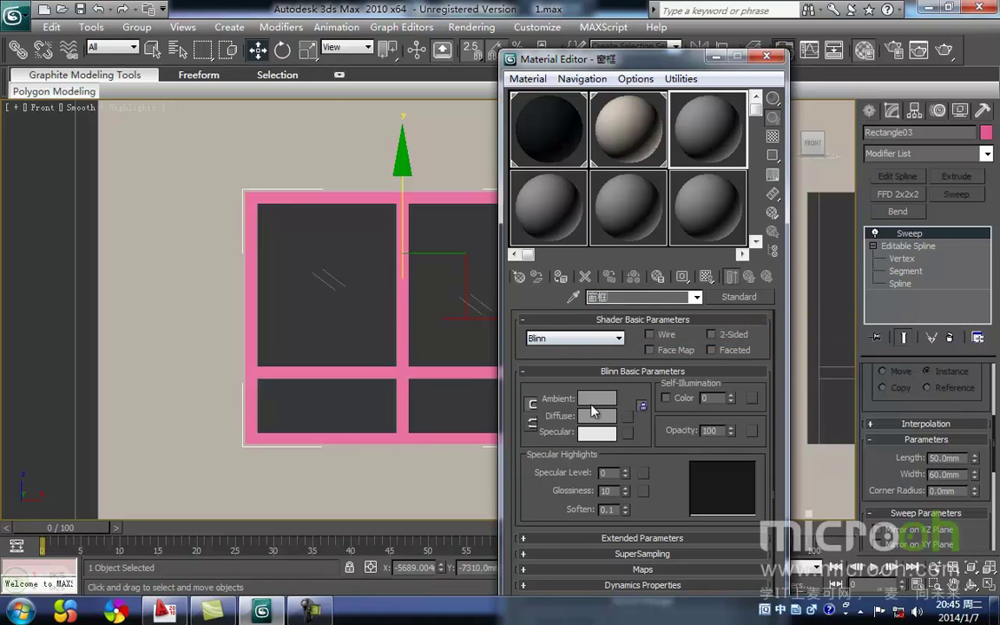
# Step: Set the 窗框 material's ambient and diffuse colour to near-black and assign it to the window frame
pyautogui.click(595, 400)
pyautogui.moveTo(398, 196)
pyautogui.mouseDown()
pyautogui.moveTo(333, 210)
pyautogui.moveTo(393, 215)
pyautogui.moveTo(380, 213)
pyautogui.mouseUp()
pyautogui.moveTo(458, 170); pyautogui.dragTo(457, 105)
pyautogui.click(569, 229)
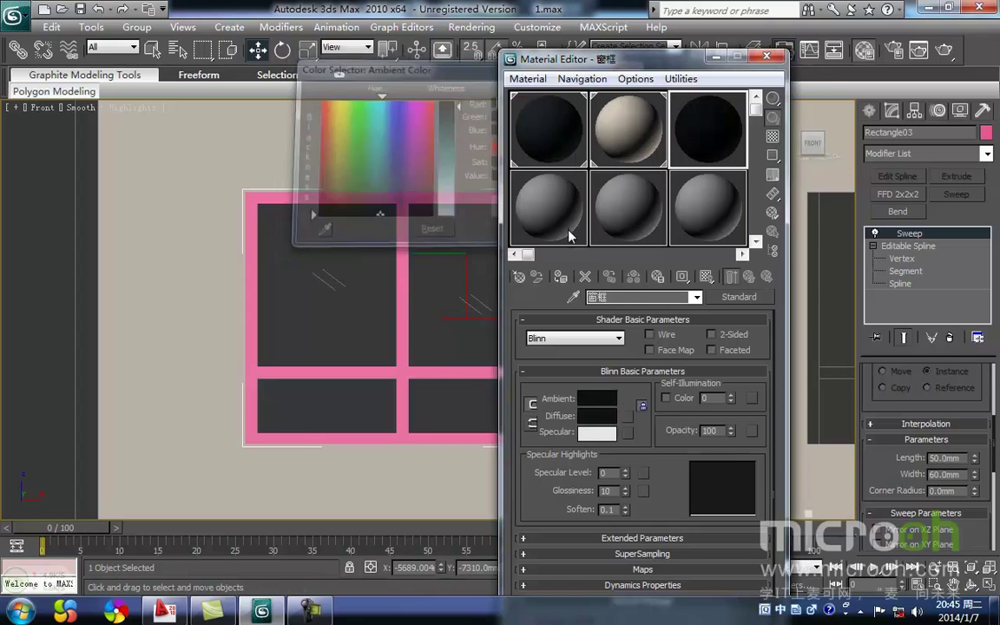
pyautogui.moveTo(435, 313); pyautogui.dragTo(387, 326, button='middle')
pyautogui.click(560, 278)
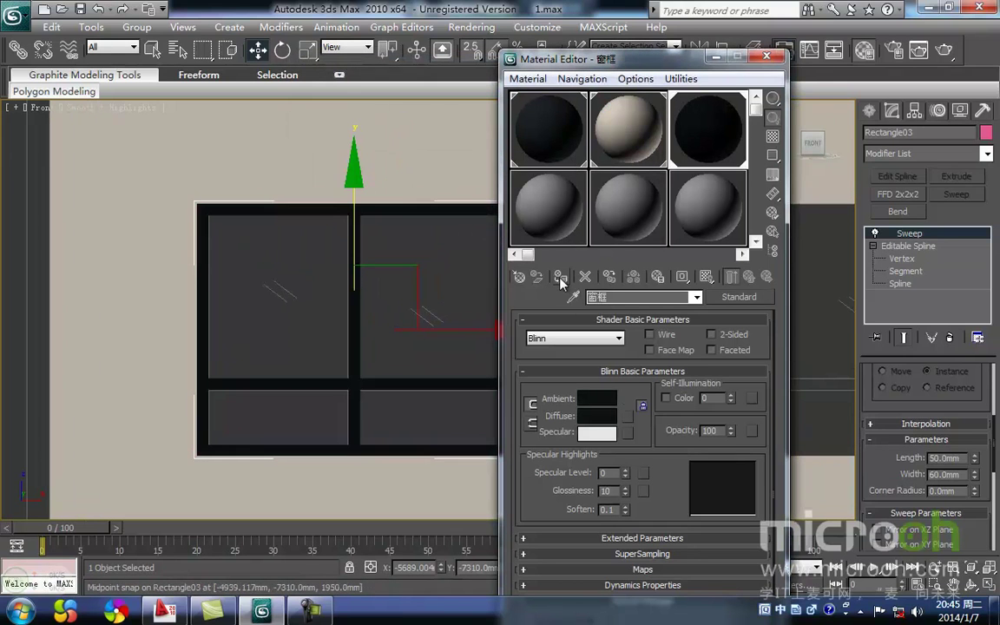
# Step: Accept the near-black ambient colour of the 窗框 material and close the Material Editor
pyautogui.click(598, 398)
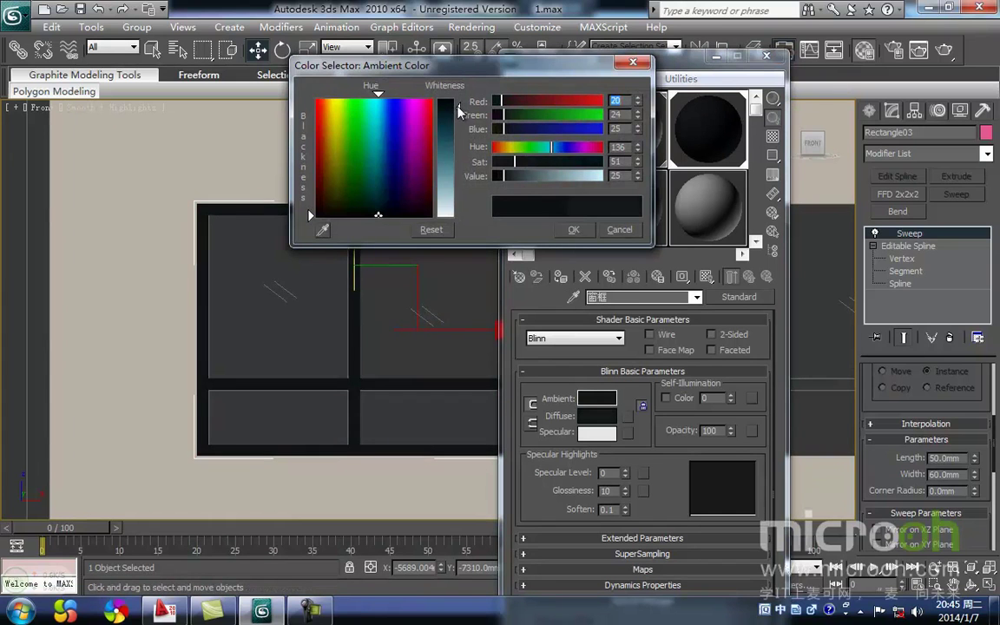
pyautogui.click(573, 230)
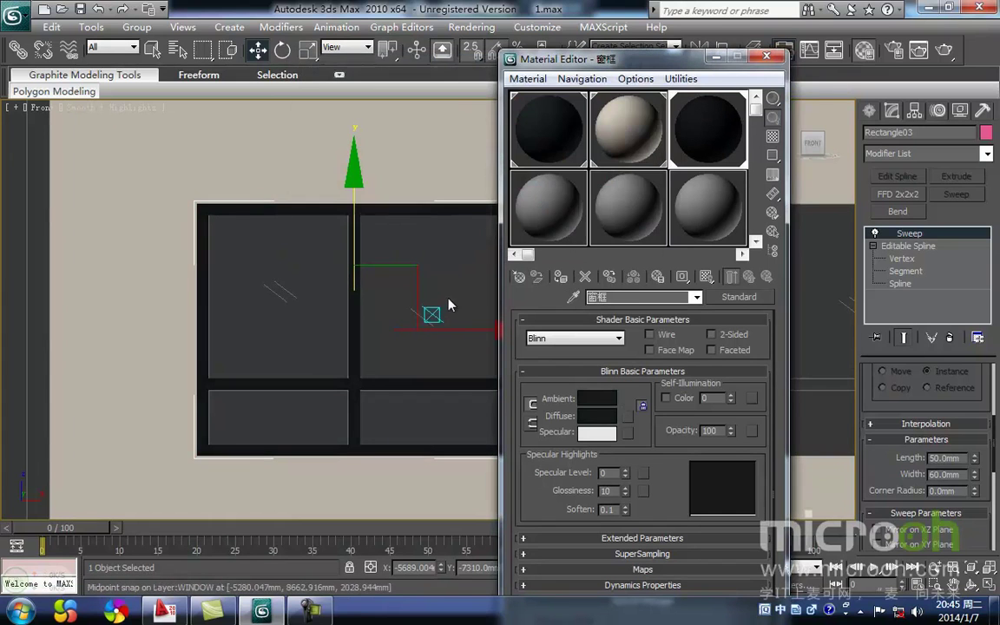
pyautogui.click(766, 61)
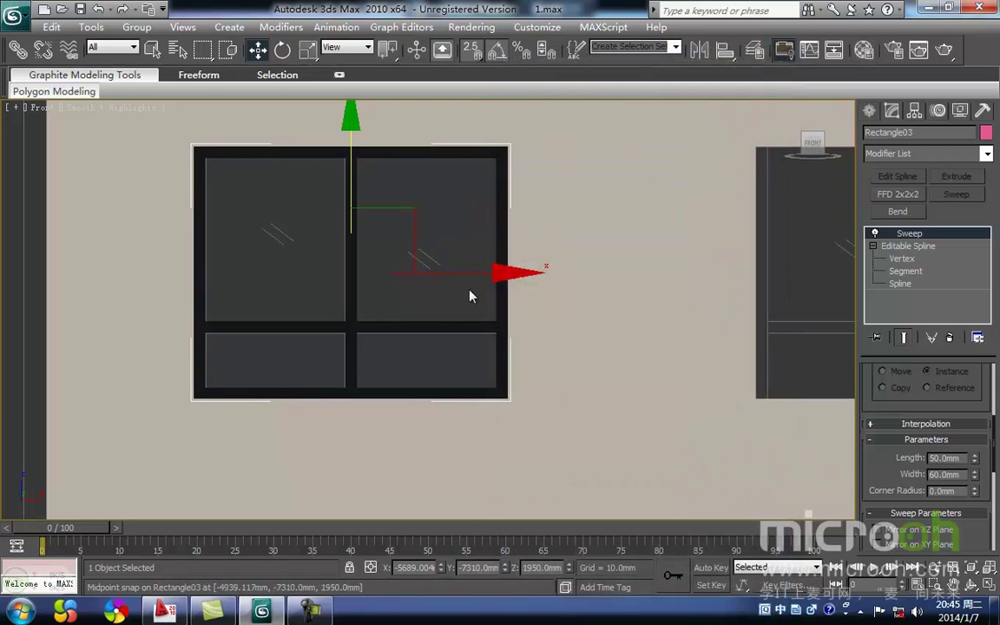
# Step: Draw a rectangle about 1180 mm long and 1500 mm wide across the inner opening of the ground-floor window frame
pyautogui.scroll(1, 446, 300)
pyautogui.scroll(-2, 472, 288)
pyautogui.click(431, 328)
pyautogui.scroll(2, 430, 323)
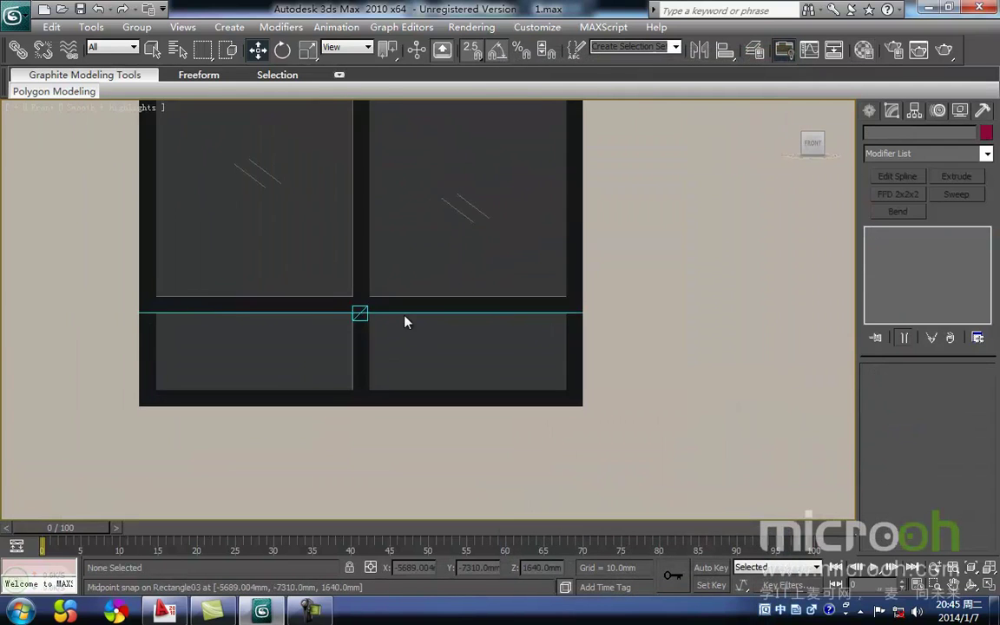
pyautogui.moveTo(411, 347); pyautogui.dragTo(445, 385, button='middle')
pyautogui.click(396, 337)
pyautogui.moveTo(373, 292); pyautogui.dragTo(394, 372, button='middle')
pyautogui.moveTo(538, 247); pyautogui.dragTo(516, 219, button='middle')
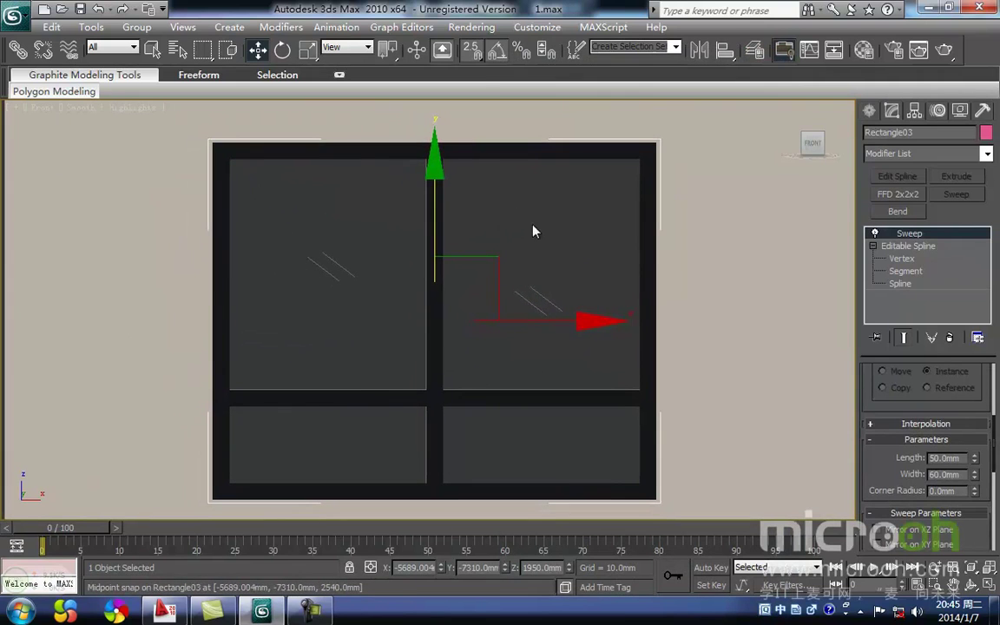
pyautogui.click(868, 111)
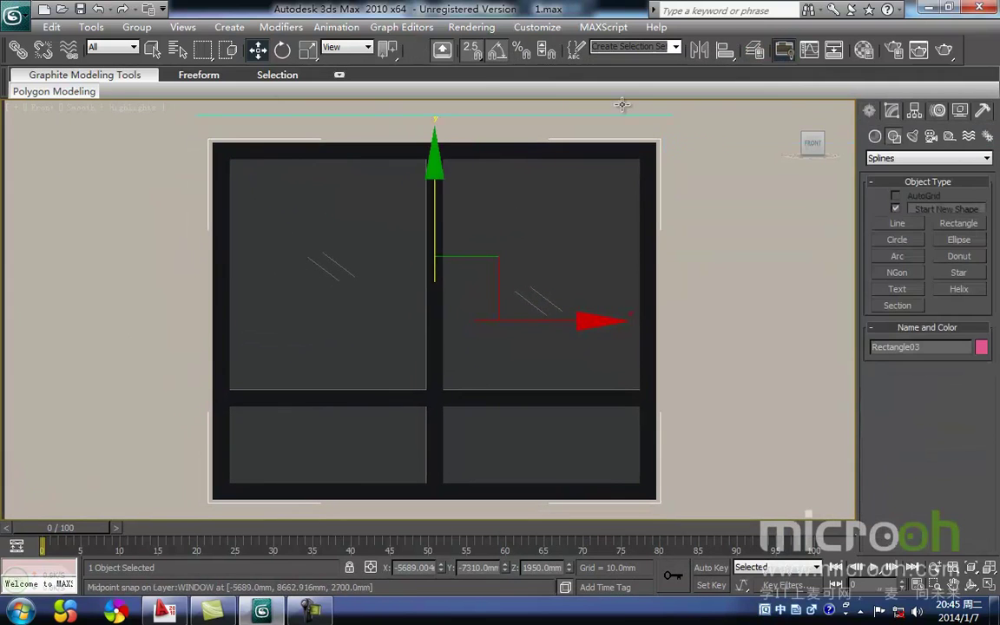
pyautogui.click(959, 224)
pyautogui.moveTo(435, 229); pyautogui.dragTo(449, 229, button='middle')
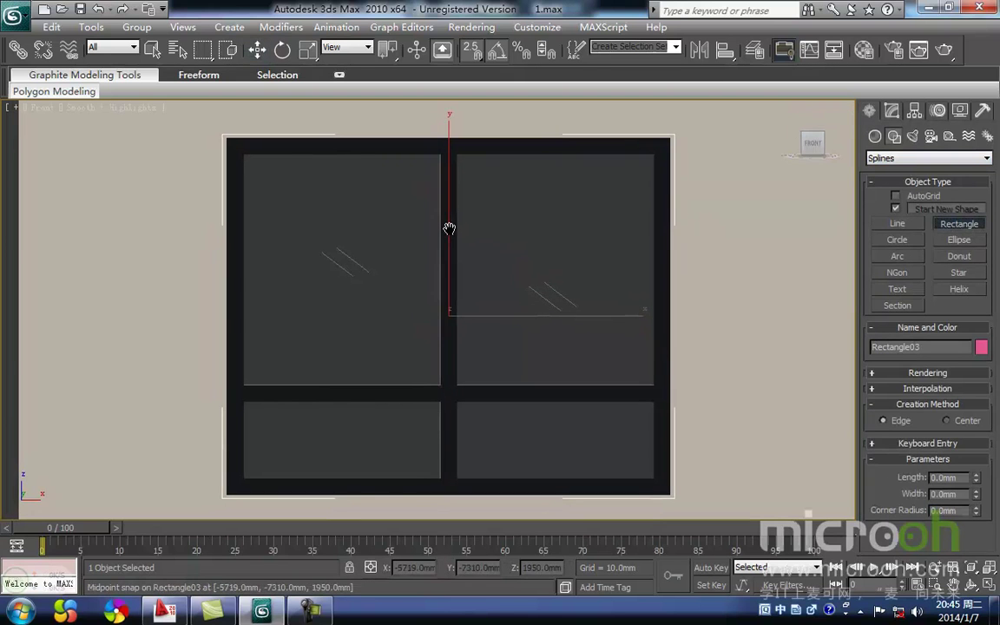
pyautogui.moveTo(246, 156); pyautogui.dragTo(640, 469)
pyautogui.press('w')
pyautogui.moveTo(567, 268); pyautogui.dragTo(502, 265, button='middle')
pyautogui.scroll(-2, 493, 281)
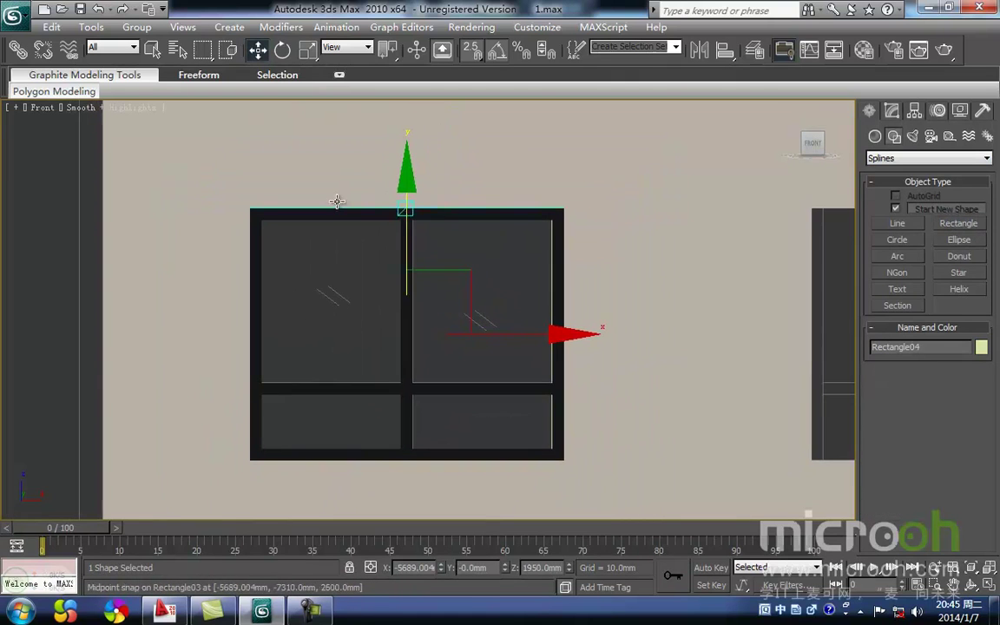
# Step: Extrude the new rectangle by 5 mm to form the window's glass pane
pyautogui.click(892, 111)
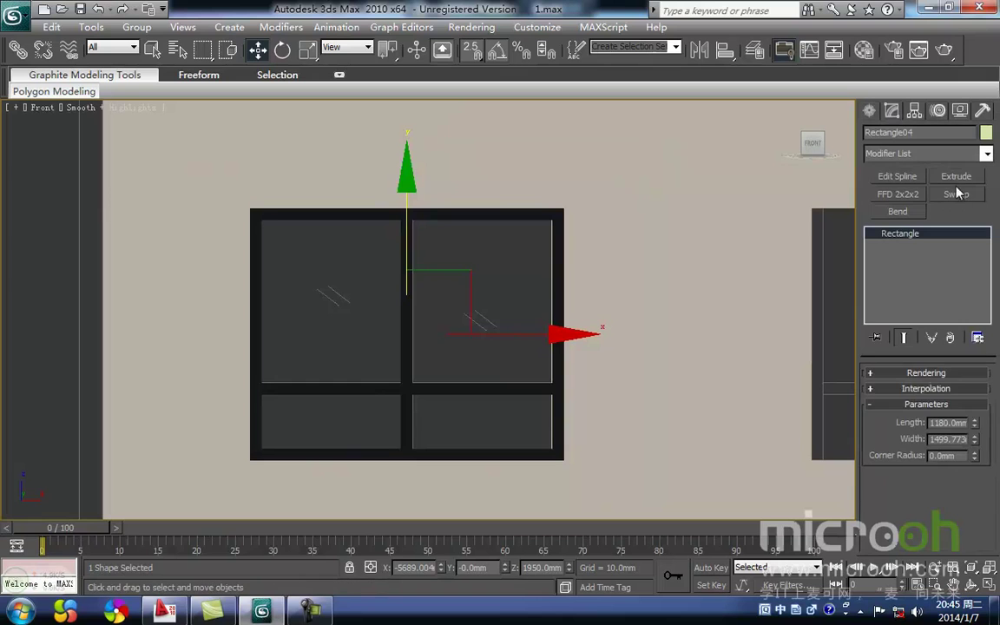
pyautogui.click(955, 177)
pyautogui.write('5')
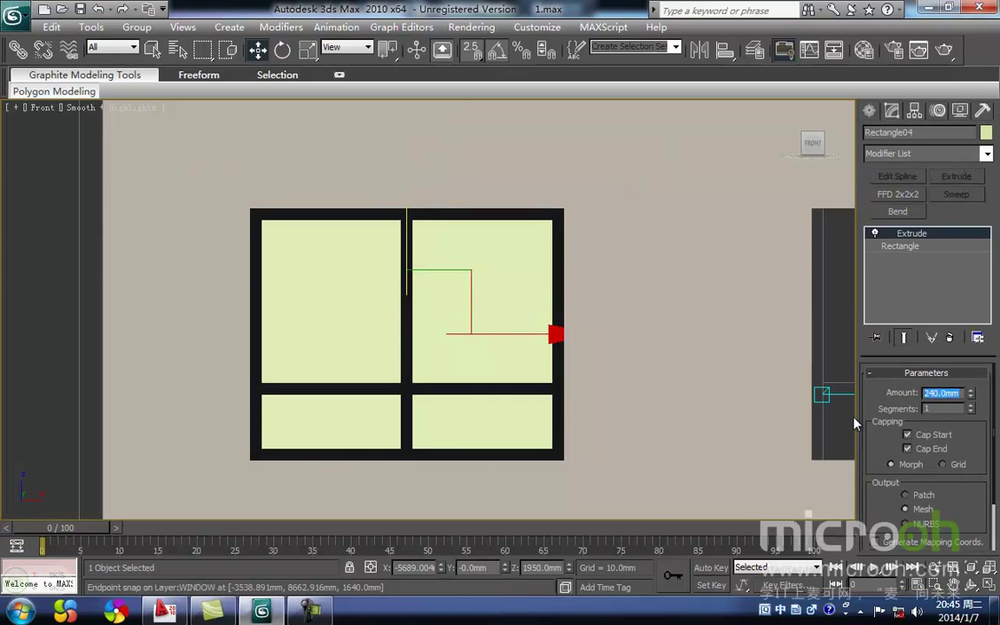
pyautogui.moveTo(442, 371); pyautogui.dragTo(528, 361, button='middle')
pyautogui.scroll(-4, 529, 361)
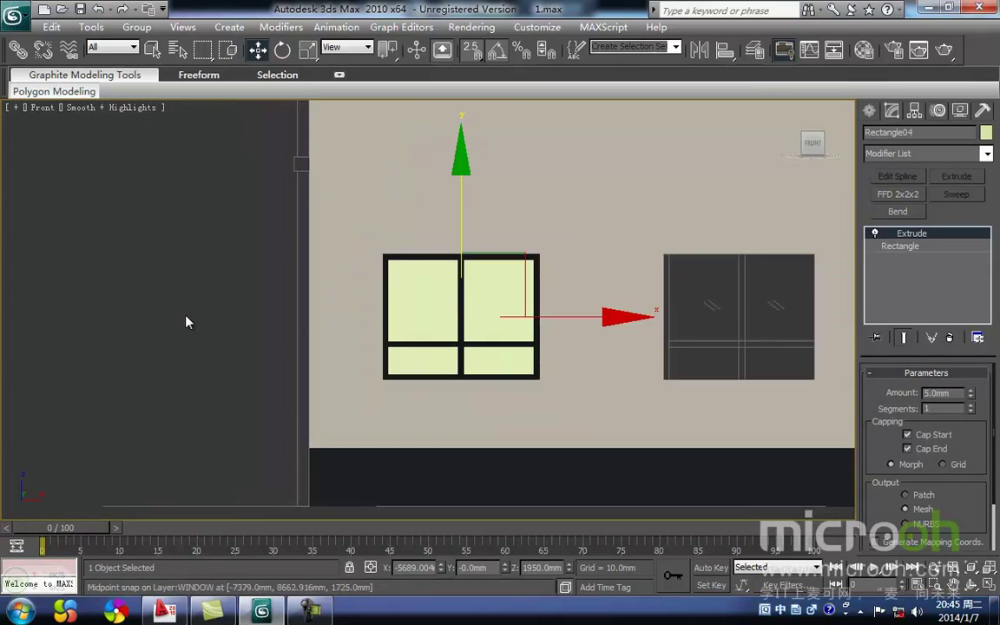
# Step: Select the glass pane, switch to the wireframe Top view and lock the selection
pyautogui.click(188, 321)
pyautogui.scroll(4, 379, 323)
pyautogui.click(418, 308)
pyautogui.scroll(-3, 423, 295)
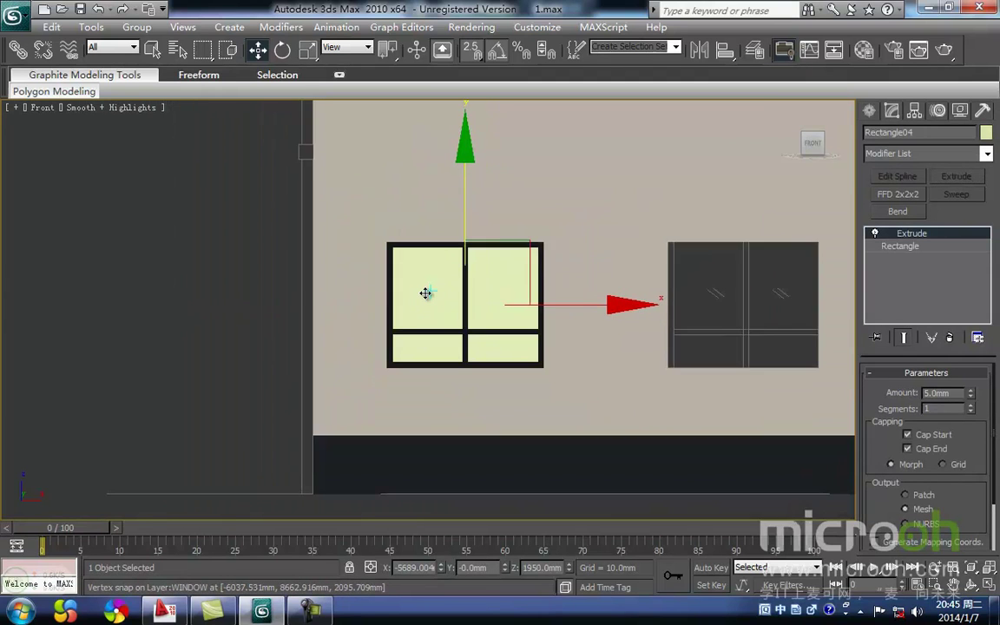
pyautogui.scroll(2, 424, 293)
pyautogui.hotkey('ctrl', 'space')
pyautogui.scroll(-3, 427, 292)
pyautogui.press('t')
pyautogui.press('z')
pyautogui.scroll(-3, 404, 271)
pyautogui.press('F3')
pyautogui.moveTo(391, 328); pyautogui.dragTo(401, 208, button='middle')
pyautogui.scroll(-5, 397, 304)
pyautogui.press('space')
# Step: Move the glass pane along Y into the depth of the window frame on the plan, at Y -7282.5 mm, and unlock the selection
pyautogui.moveTo(436, 116); pyautogui.dragTo(407, 438)
pyautogui.moveTo(407, 440); pyautogui.dragTo(425, 195, button='middle')
pyautogui.scroll(5, 439, 291)
pyautogui.moveTo(432, 320); pyautogui.dragTo(440, 263, button='middle')
pyautogui.moveTo(374, 157); pyautogui.dragTo(369, 448)
pyautogui.moveTo(391, 412); pyautogui.dragTo(409, 253, button='middle')
pyautogui.scroll(5, 422, 304)
pyautogui.moveTo(386, 293); pyautogui.dragTo(458, 363, button='middle')
pyautogui.moveTo(319, 264); pyautogui.dragTo(317, 299)
pyautogui.scroll(3, 318, 313)
pyautogui.moveTo(319, 312); pyautogui.dragTo(439, 357, button='middle')
pyautogui.moveTo(315, 336); pyautogui.dragTo(212, 334)
pyautogui.press('space')
# Step: Select the window frame on the plan and switch back to the Front view
pyautogui.click(360, 248)
pyautogui.scroll(-3, 330, 313)
pyautogui.moveTo(331, 313); pyautogui.dragTo(367, 329, button='middle')
pyautogui.moveTo(382, 391); pyautogui.dragTo(351, 333)
pyautogui.moveTo(429, 304); pyautogui.dragTo(374, 323, button='middle')
pyautogui.scroll(-3, 408, 314)
pyautogui.moveTo(540, 293); pyautogui.dragTo(313, 318, button='middle')
pyautogui.press('f')
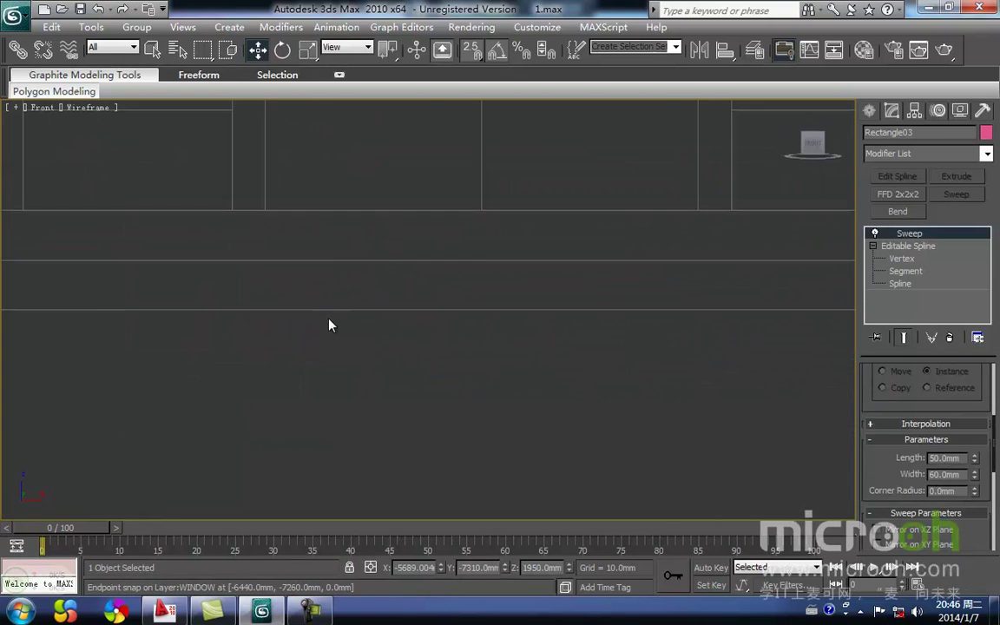
# Step: Examine the window frame and its surroundings in the Front view and restore the shaded display
pyautogui.press('z')
pyautogui.moveTo(371, 235); pyautogui.dragTo(363, 279, button='middle')
pyautogui.moveTo(600, 256); pyautogui.dragTo(602, 223, button='middle')
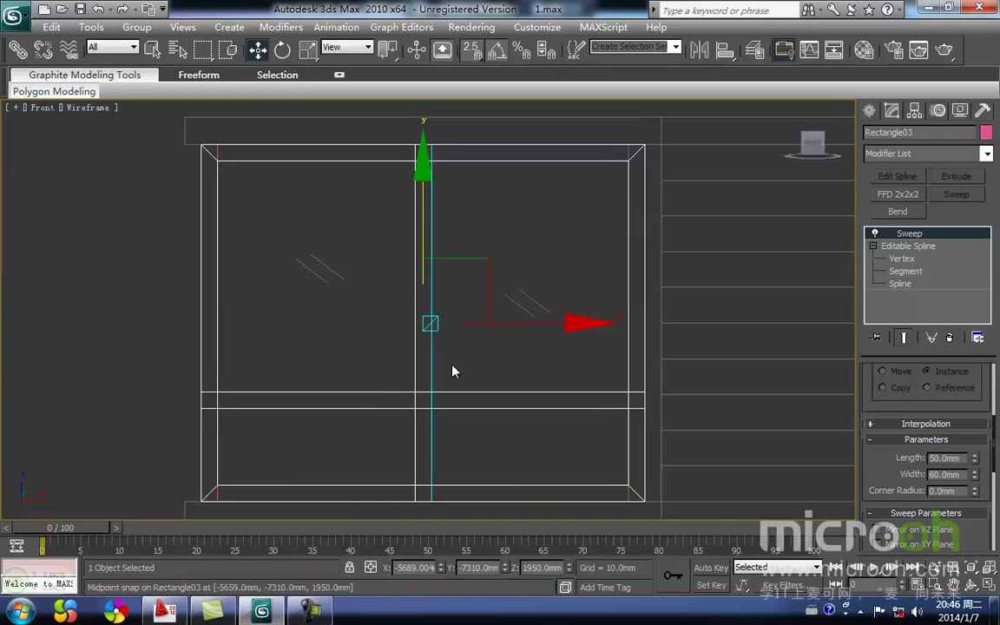
pyautogui.moveTo(453, 370); pyautogui.dragTo(533, 358, button='middle')
pyautogui.scroll(-1, 435, 370)
pyautogui.scroll(1, 436, 365)
pyautogui.moveTo(413, 335); pyautogui.dragTo(414, 370, button='middle')
pyautogui.scroll(-3, 420, 347)
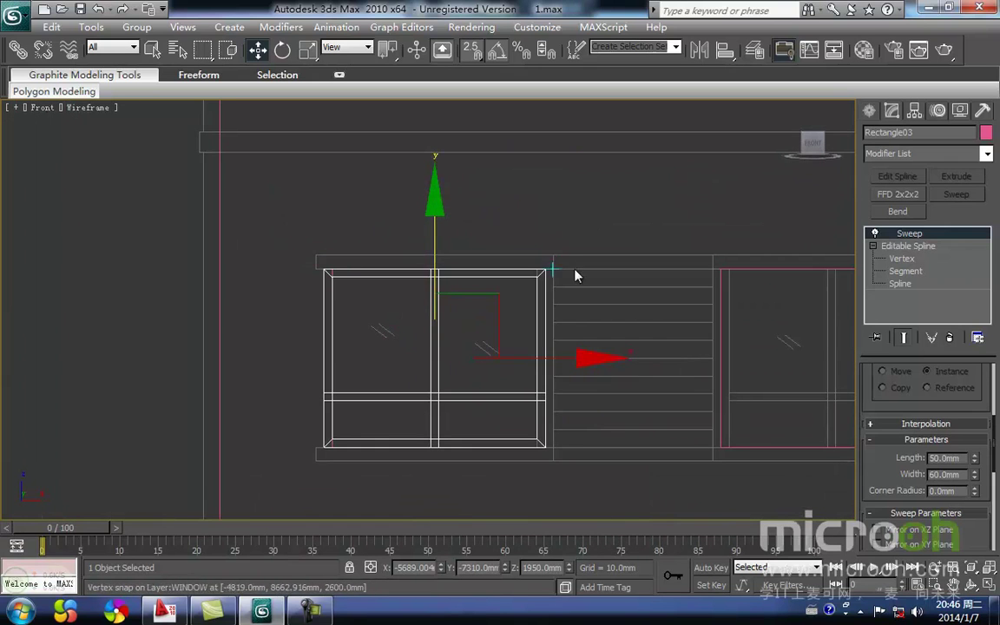
pyautogui.moveTo(387, 290); pyautogui.dragTo(417, 257, button='middle')
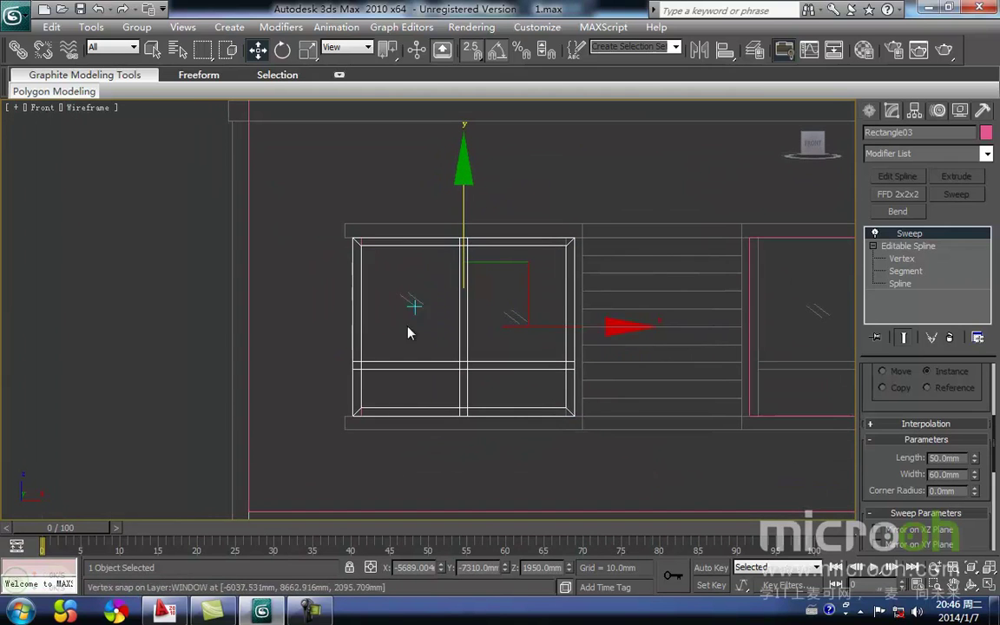
pyautogui.moveTo(495, 348)
pyautogui.mouseDown(button='middle')
pyautogui.moveTo(491, 320)
pyautogui.moveTo(478, 358)
pyautogui.moveTo(480, 323)
pyautogui.mouseUp(button='middle')
pyautogui.scroll(2, 477, 357)
pyautogui.press('F3')
pyautogui.scroll(-2, 479, 324)
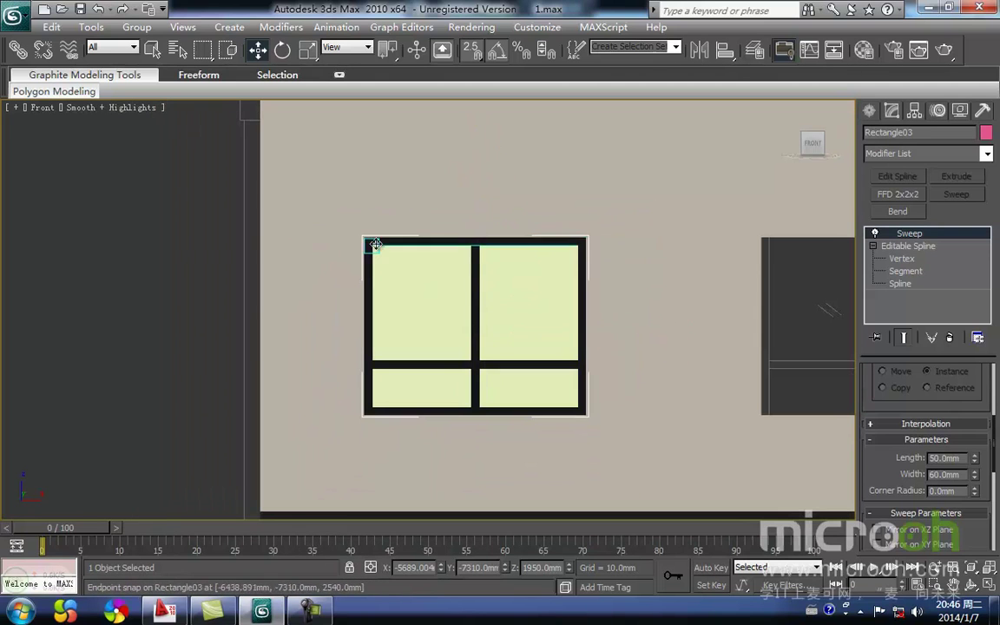
pyautogui.moveTo(473, 371); pyautogui.dragTo(505, 385, button='middle')
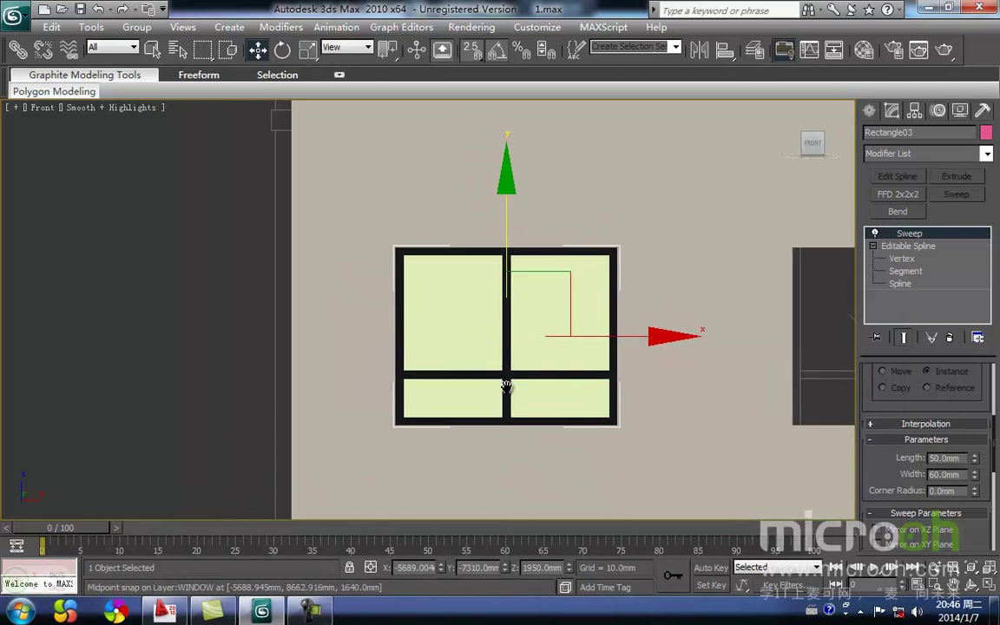
# Step: Select the glass pane, open the Material Editor and name the fourth material 玻璃
pyautogui.click(481, 339)
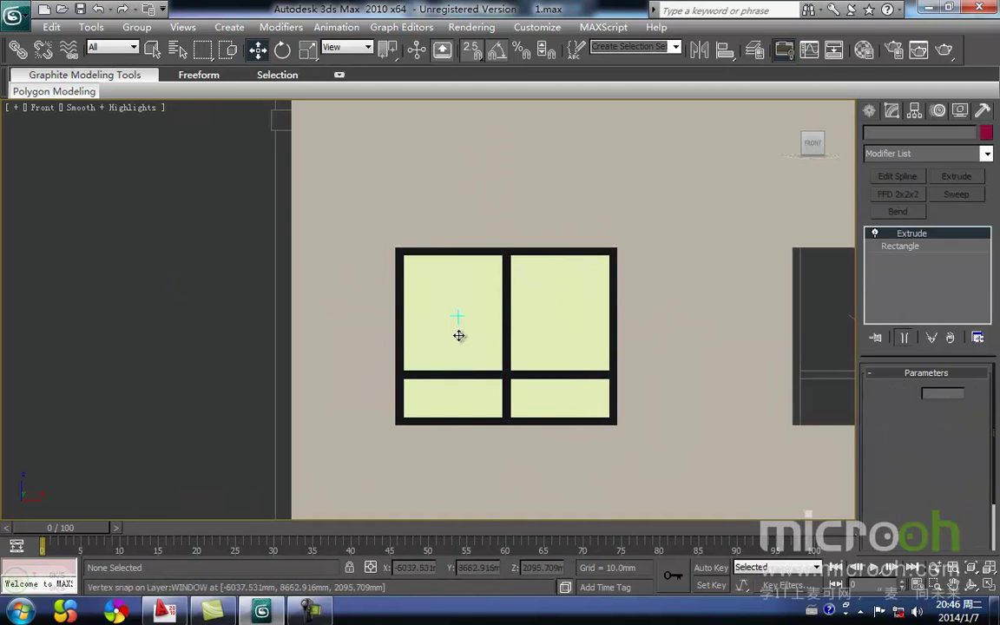
pyautogui.press('m')
pyautogui.click(542, 221)
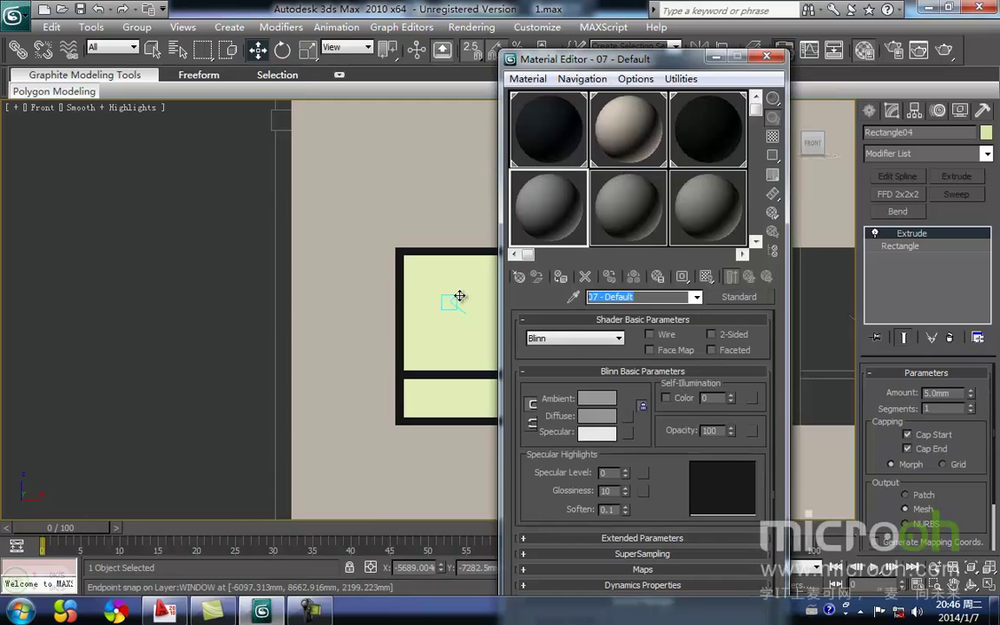
pyautogui.write('玻璃')
pyautogui.press('Return')
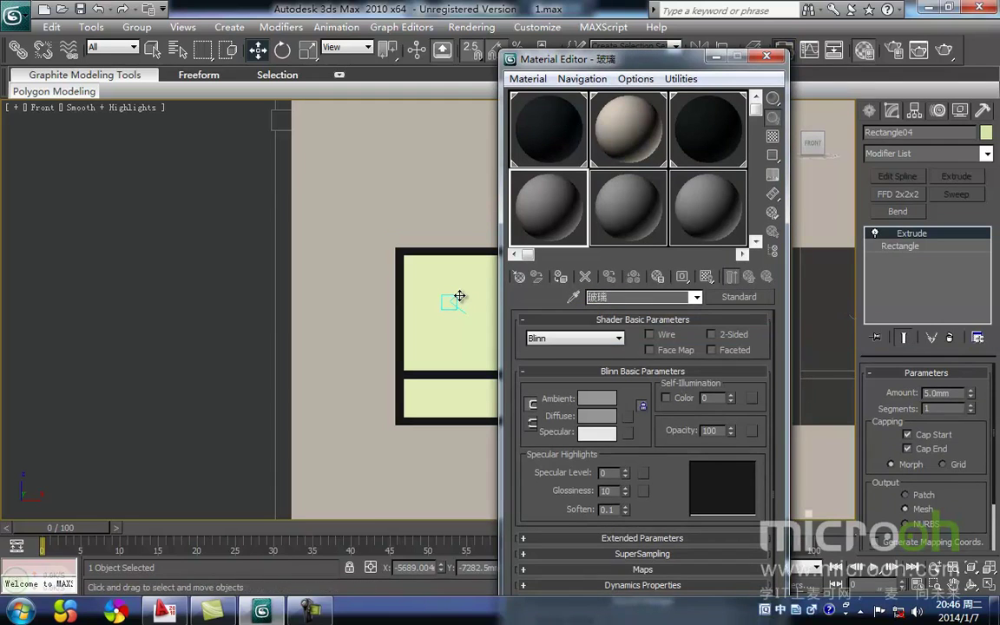
# Step: Set the 玻璃 material's ambient and diffuse colour to medium blue, assign it to the glass pane and minimize the Material Editor
pyautogui.click(601, 399)
pyautogui.moveTo(372, 157)
pyautogui.mouseDown()
pyautogui.moveTo(374, 121)
pyautogui.moveTo(381, 161)
pyautogui.mouseUp()
pyautogui.moveTo(457, 170); pyautogui.dragTo(455, 146)
pyautogui.click(575, 230)
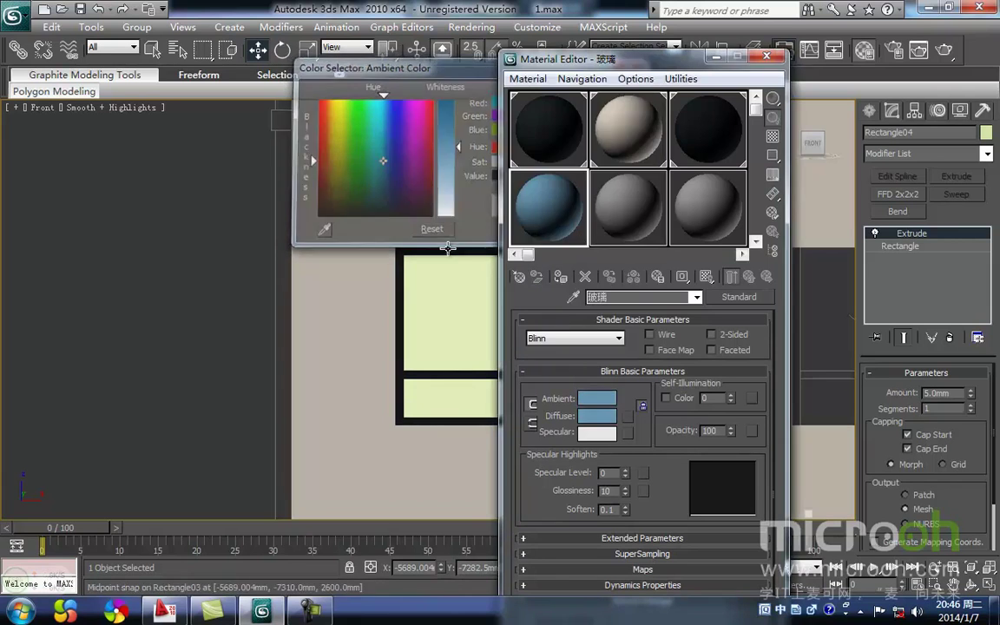
pyautogui.moveTo(353, 196); pyautogui.dragTo(291, 226, button='middle')
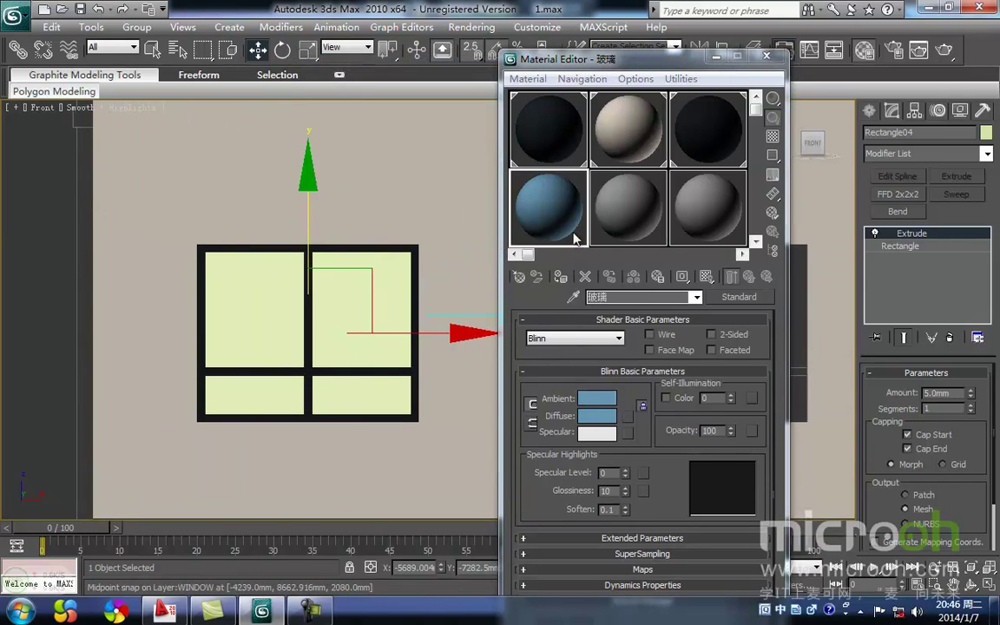
pyautogui.click(562, 279)
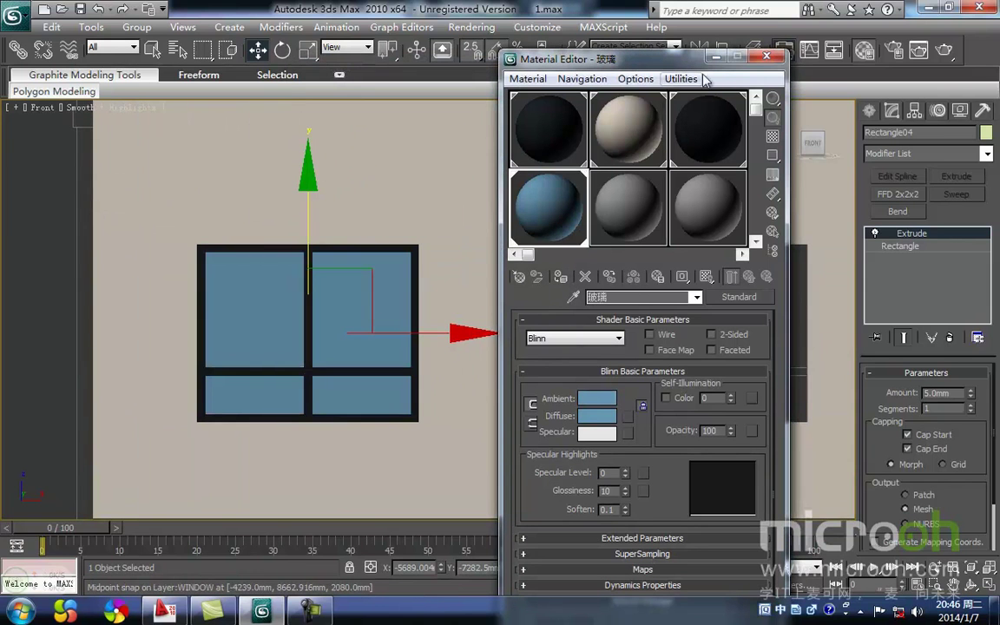
pyautogui.click(716, 58)
# Step: Examine the glazed ground-floor window against the CAD elevation in the Front view
pyautogui.moveTo(509, 244); pyautogui.dragTo(518, 233, button='middle')
pyautogui.scroll(-2, 515, 235)
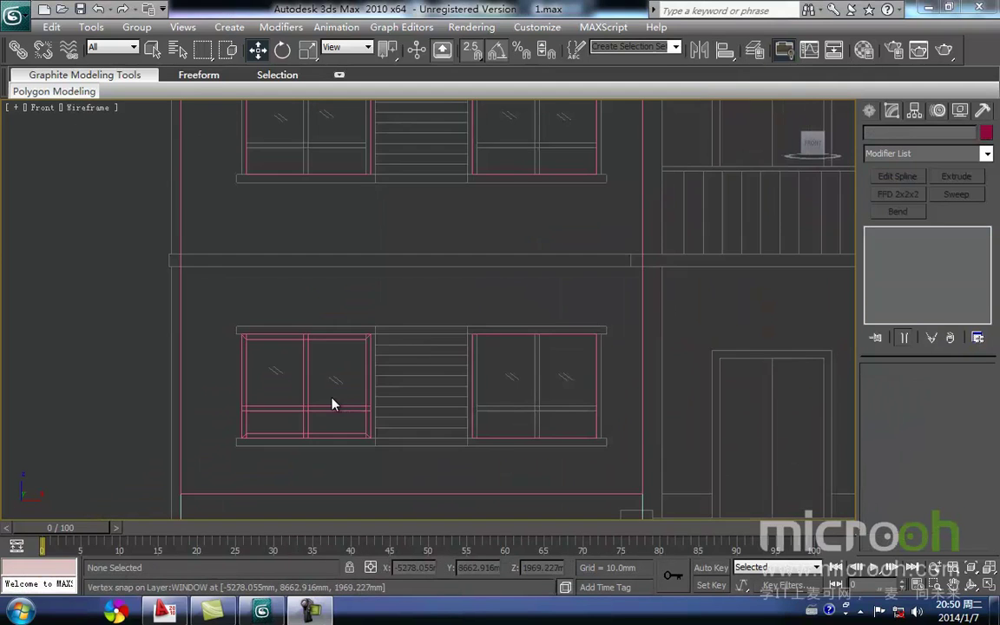
pyautogui.moveTo(331, 402)
pyautogui.mouseDown(button='middle')
pyautogui.moveTo(404, 417)
pyautogui.moveTo(418, 391)
pyautogui.moveTo(483, 403)
pyautogui.mouseUp(button='middle')
pyautogui.scroll(2, 418, 392)
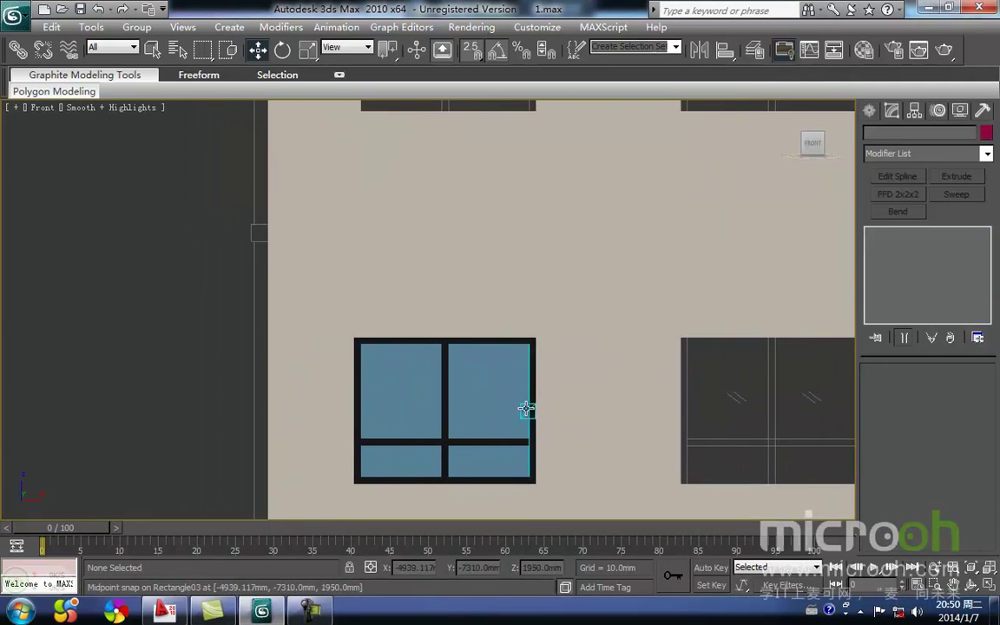
pyautogui.scroll(-2, 508, 468)
pyautogui.scroll(2, 507, 468)
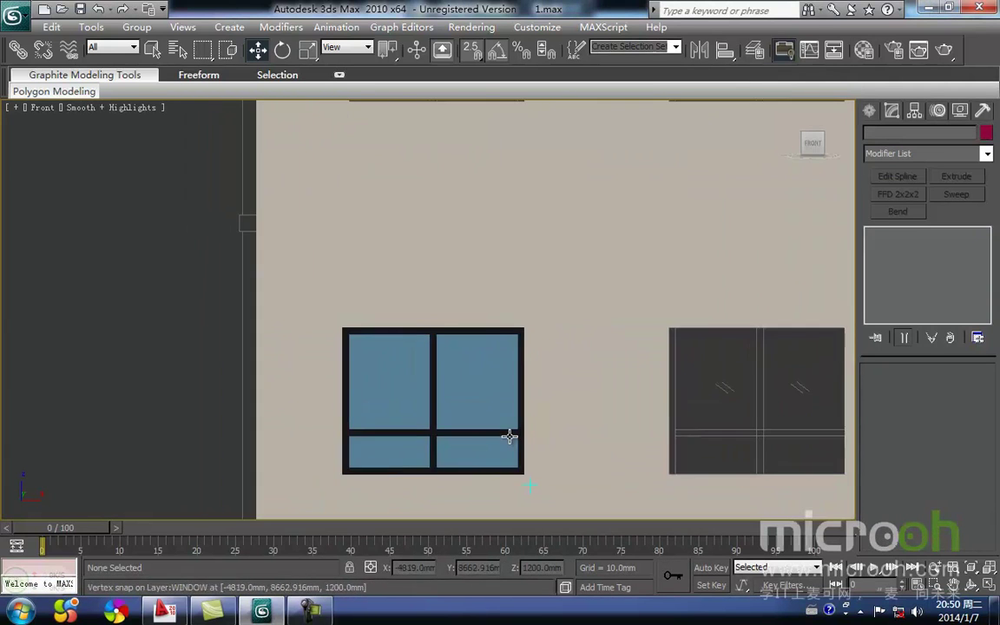
pyautogui.moveTo(509, 437); pyautogui.dragTo(475, 386, button='middle')
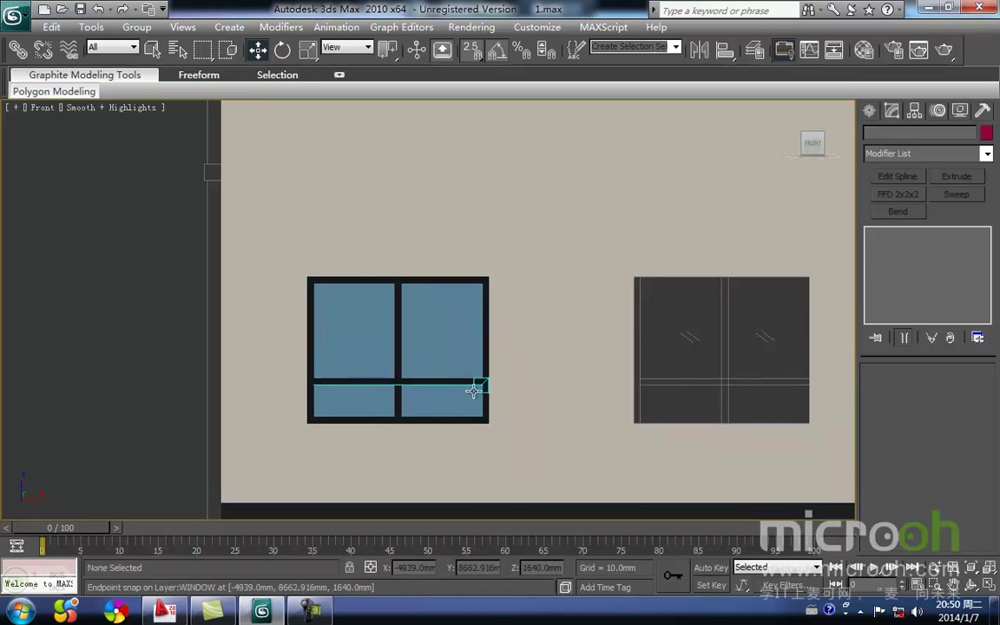
pyautogui.moveTo(476, 390); pyautogui.dragTo(470, 385, button='middle')
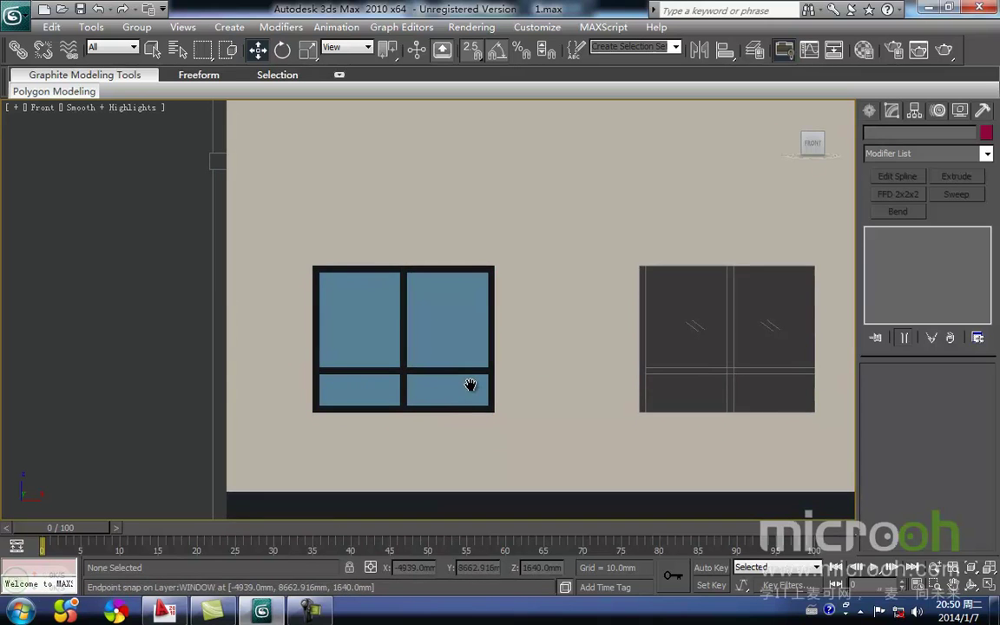
# Step: Switch to the Left view framed on the wall and unhide the XI elevation layer
pyautogui.press('l')
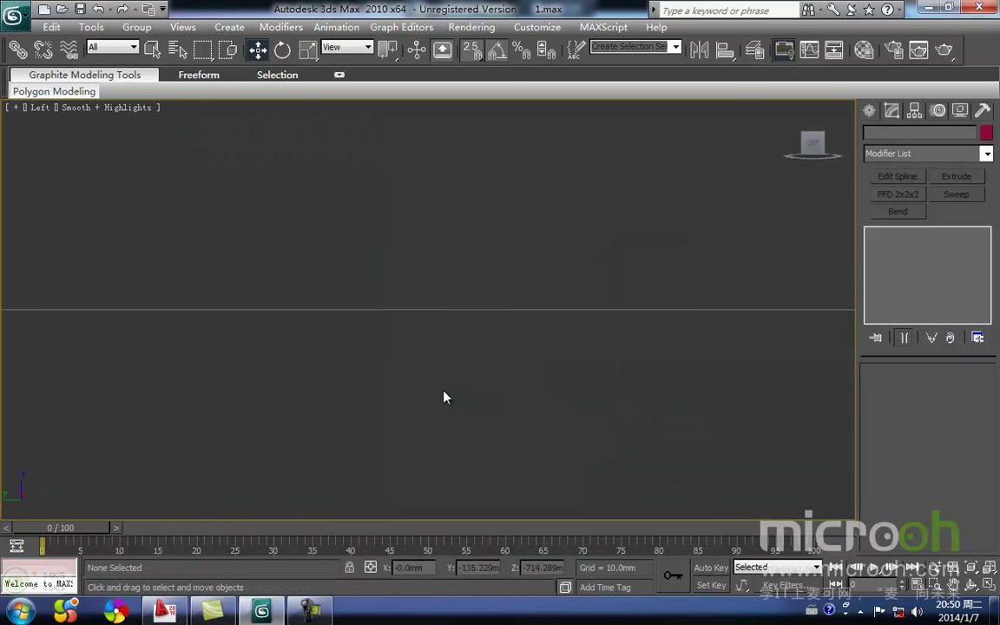
pyautogui.press('z')
pyautogui.moveTo(590, 349); pyautogui.dragTo(423, 345, button='middle')
pyautogui.scroll(2, 606, 396)
pyautogui.moveTo(606, 397); pyautogui.dragTo(508, 347, button='middle')
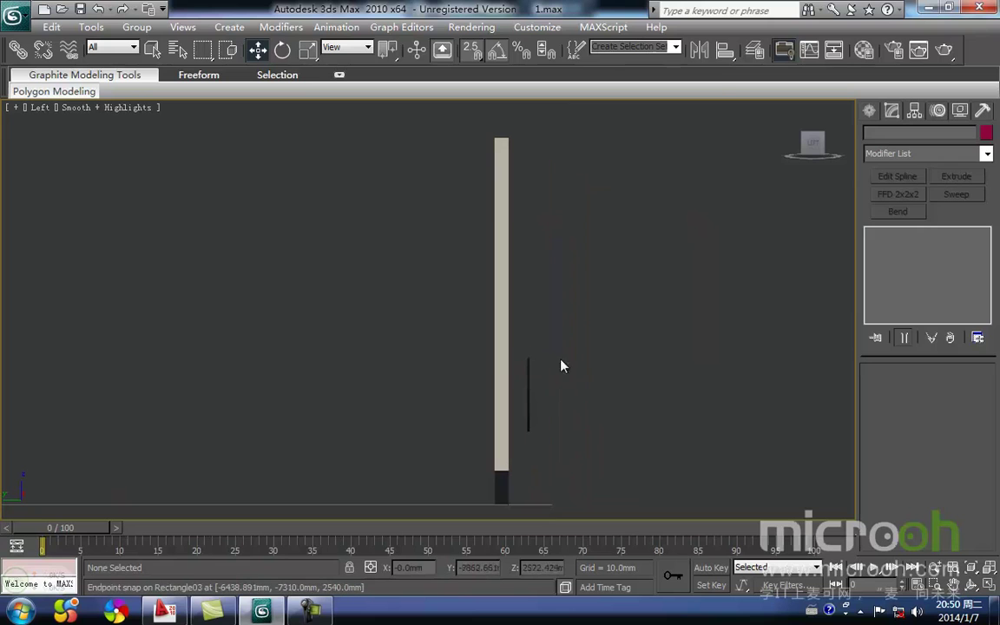
pyautogui.click(753, 49)
pyautogui.moveTo(758, 172); pyautogui.dragTo(736, 163)
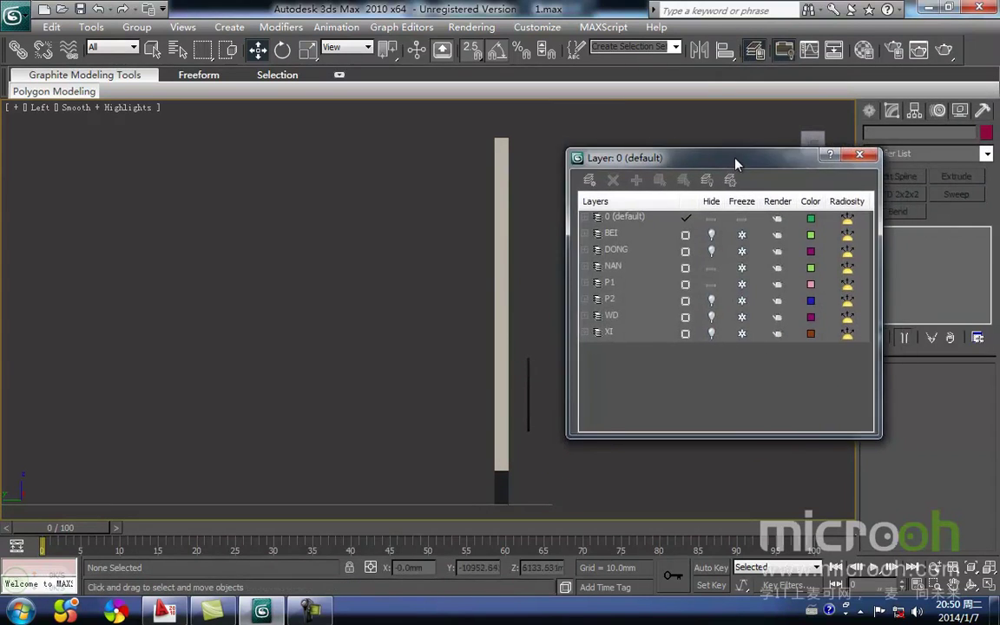
pyautogui.click(712, 334)
pyautogui.click(860, 154)
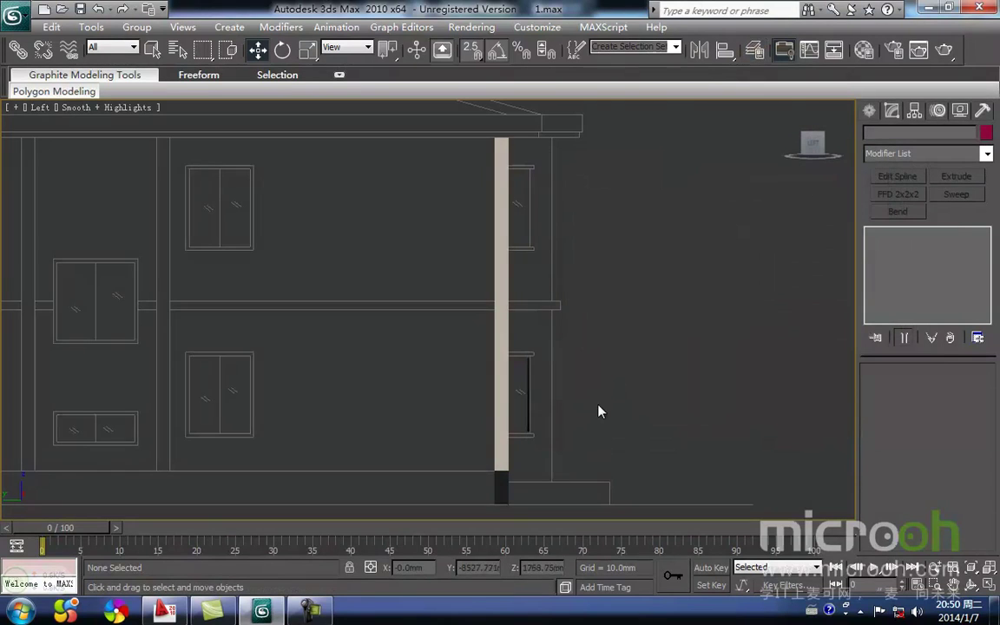
# Step: In the Left wireframe view, draw a 1300 × 380 mm rectangle spanning from the outer wall face to the ground-floor window frame
pyautogui.scroll(5, 553, 308)
pyautogui.scroll(3, 608, 328)
pyautogui.moveTo(587, 338); pyautogui.dragTo(486, 362, button='middle')
pyautogui.press('F3')
pyautogui.moveTo(596, 373); pyautogui.dragTo(531, 383, button='middle')
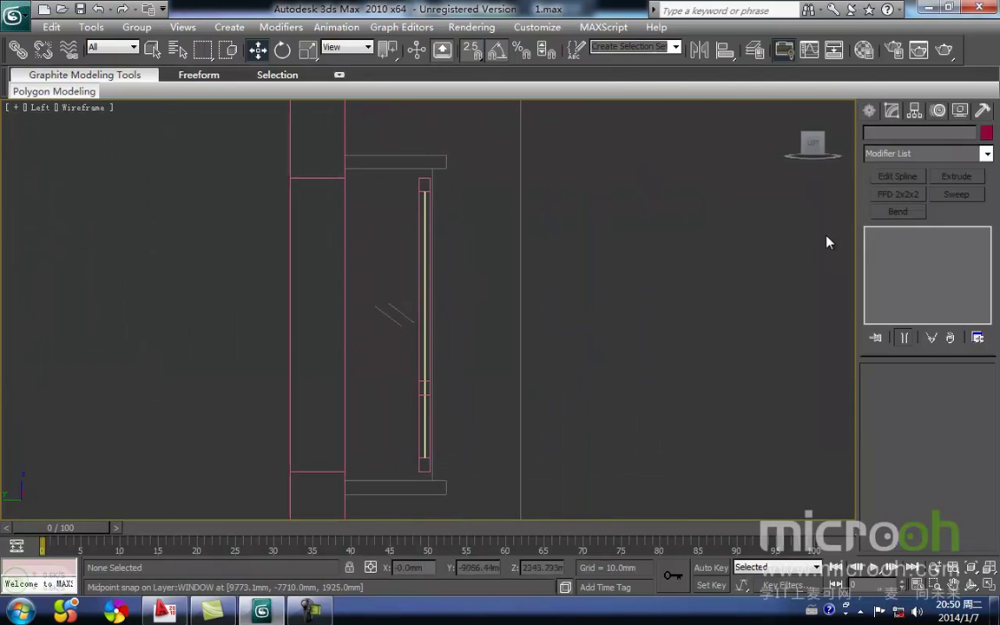
pyautogui.click(870, 113)
pyautogui.click(952, 227)
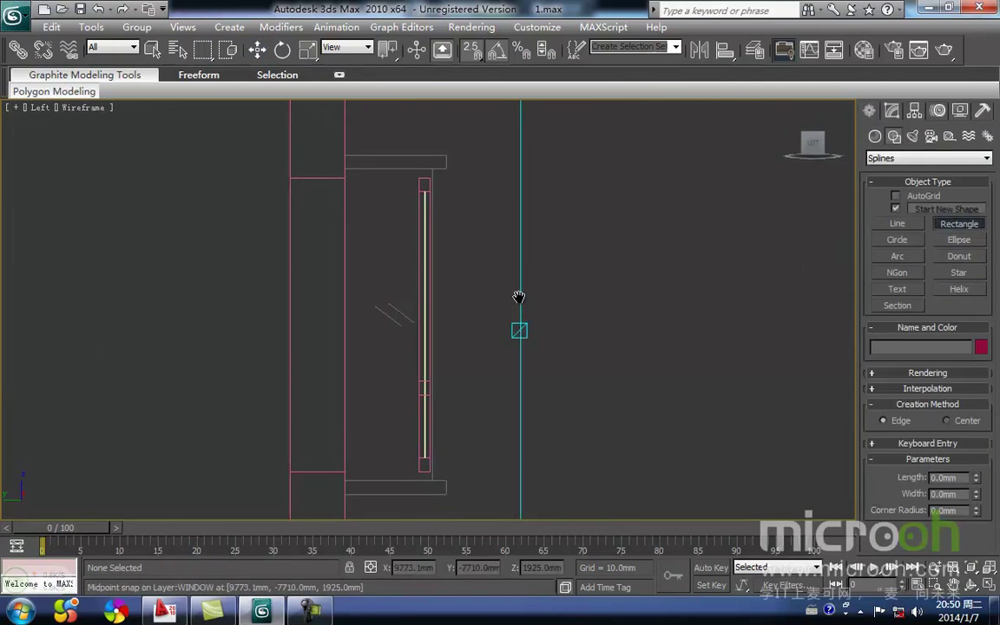
pyautogui.moveTo(518, 297); pyautogui.dragTo(573, 284, button='middle')
pyautogui.moveTo(413, 178); pyautogui.dragTo(485, 460)
pyautogui.press('w')
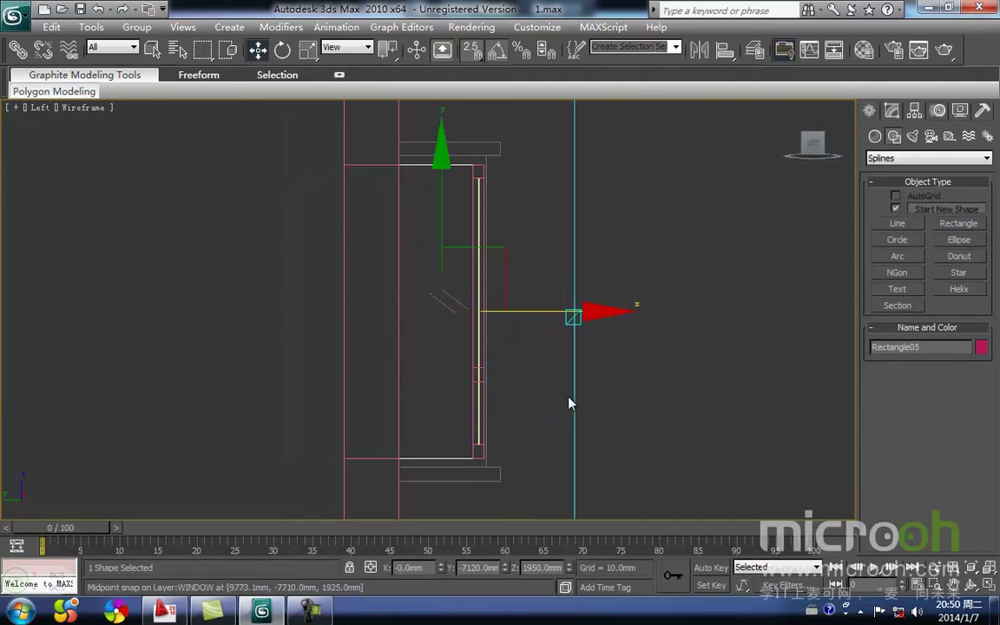
# Step: Examine the new side rectangle against the window frame and the ledges of the CAD elevation
pyautogui.moveTo(542, 293); pyautogui.dragTo(562, 332, button='middle')
pyautogui.scroll(2, 556, 304)
pyautogui.moveTo(546, 249); pyautogui.dragTo(448, 193, button='middle')
pyautogui.scroll(2, 673, 372)
pyautogui.scroll(-2, 466, 278)
pyautogui.click(468, 275)
pyautogui.click(445, 242)
pyautogui.moveTo(503, 220); pyautogui.dragTo(492, 187, button='middle')
pyautogui.scroll(-2, 488, 196)
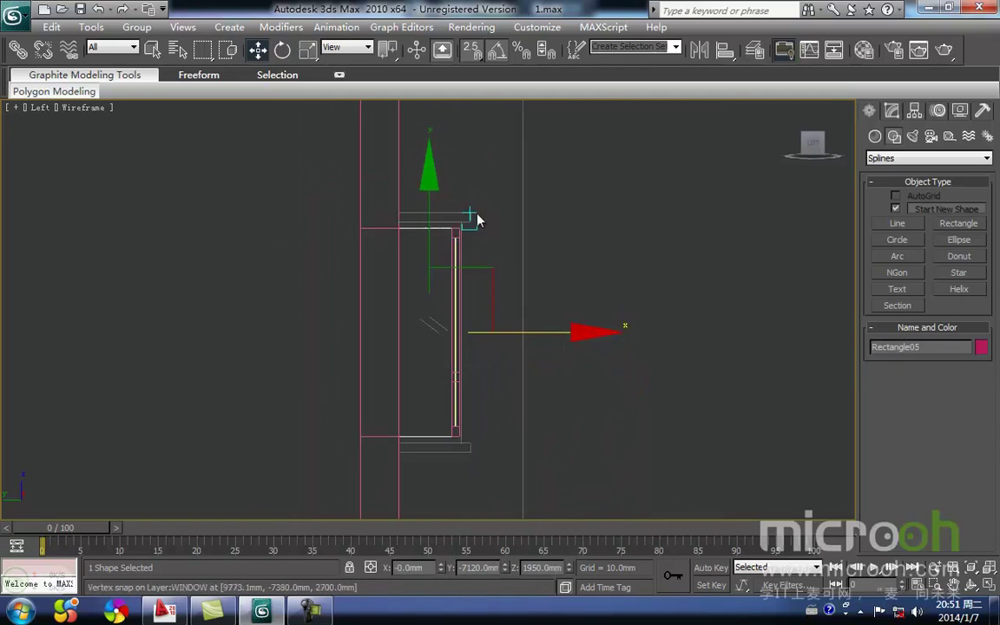
pyautogui.scroll(1, 476, 219)
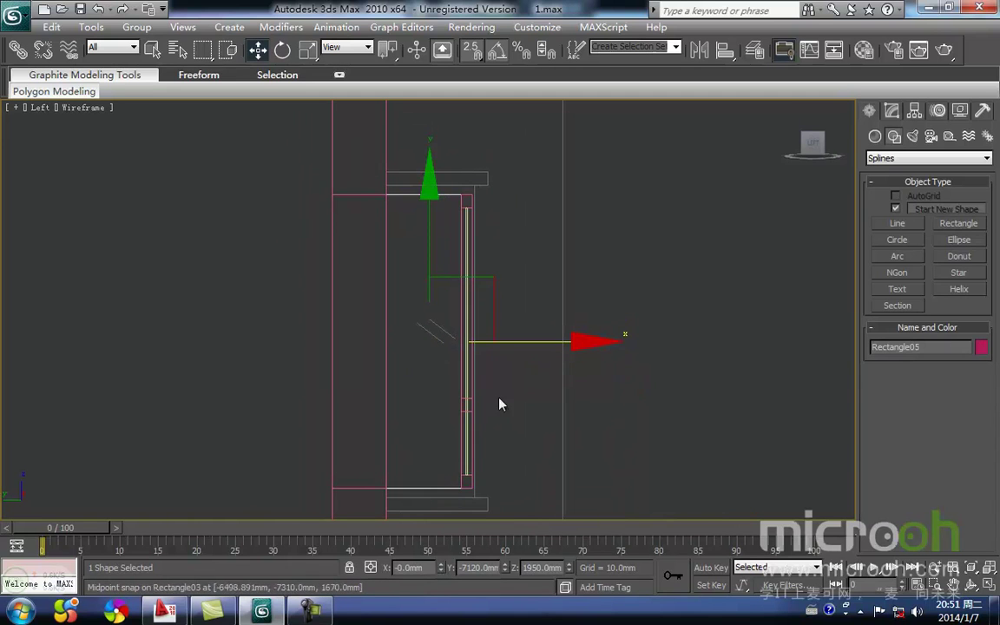
# Step: Apply a Sweep modifier to the rectangle and set its section to 60 mm length and 50 mm width
pyautogui.click(891, 112)
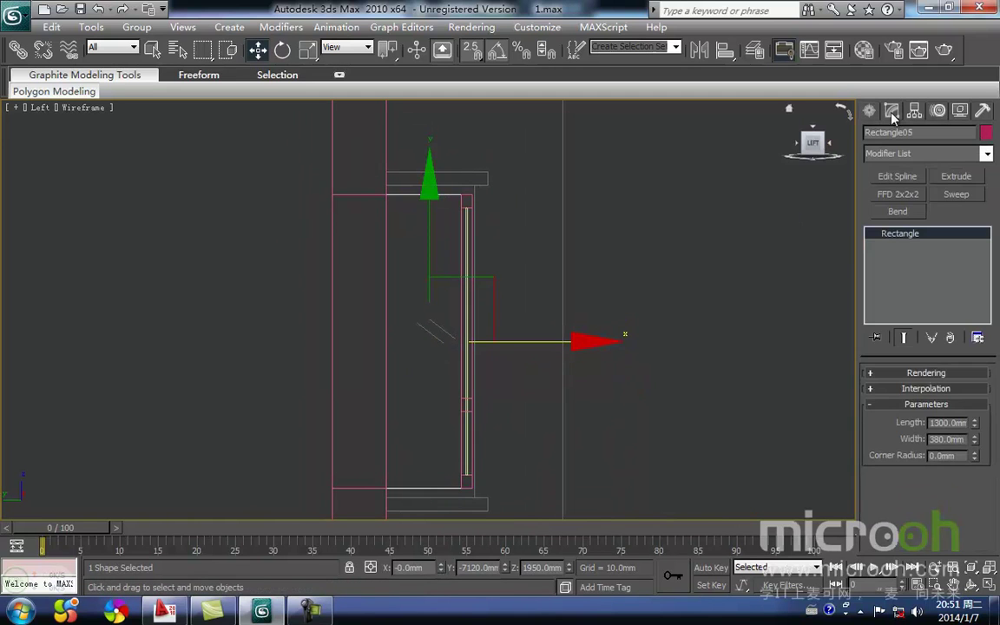
pyautogui.click(957, 199)
pyautogui.moveTo(535, 395); pyautogui.dragTo(552, 370, button='middle')
pyautogui.moveTo(995, 456); pyautogui.dragTo(987, 488)
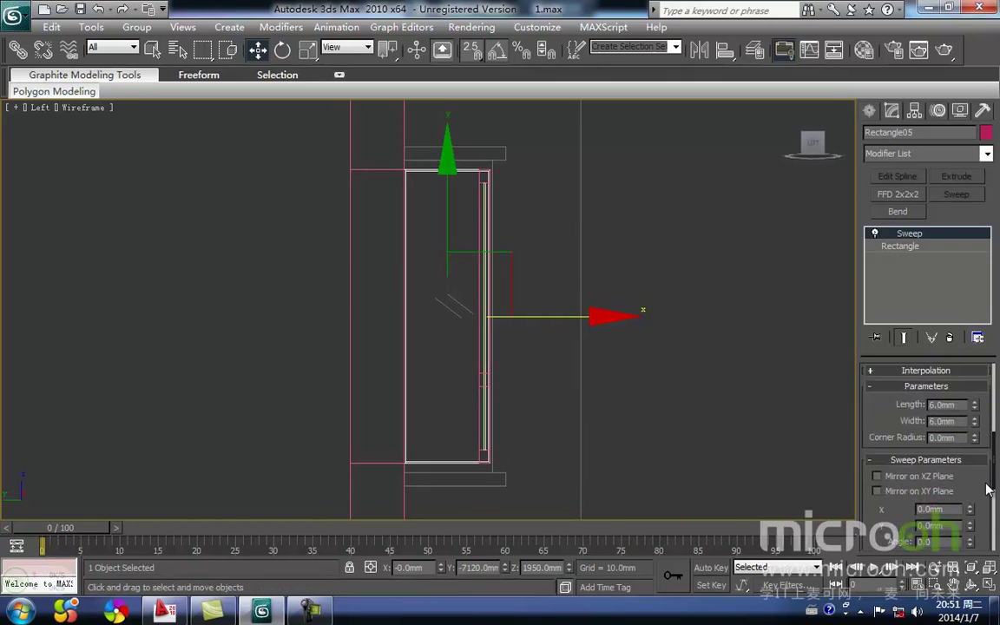
pyautogui.write('60')
pyautogui.write('50')
pyautogui.press('Return')
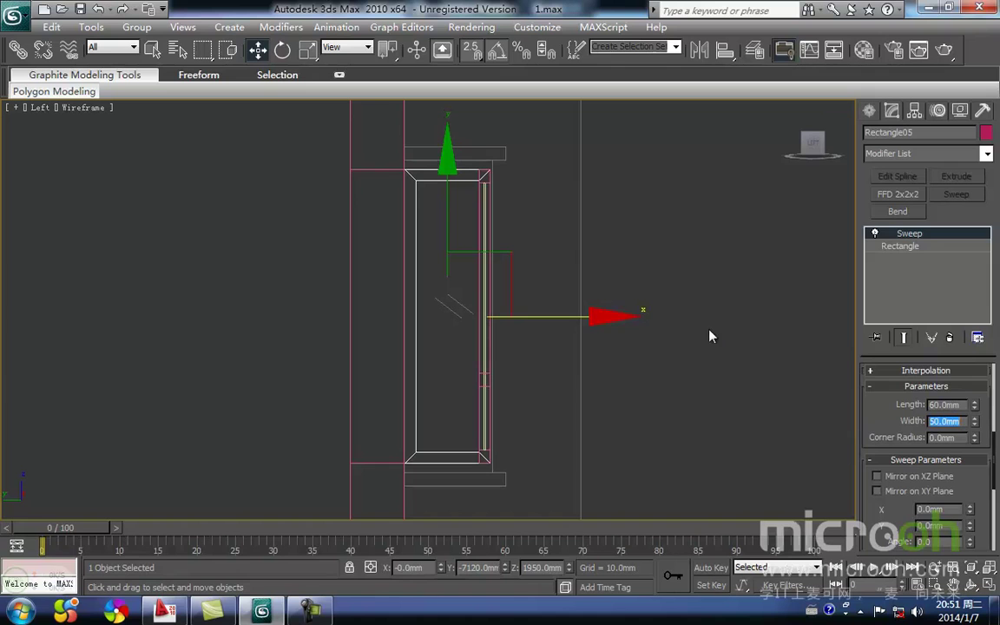
pyautogui.click(710, 330)
# Step: Switch to the Top view, lock the selection and move the swept side frame along X towards the front window
pyautogui.moveTo(565, 243); pyautogui.dragTo(568, 265, button='middle')
pyautogui.press('F3')
pyautogui.moveTo(474, 228); pyautogui.dragTo(456, 176)
pyautogui.press('t')
pyautogui.press('z')
pyautogui.scroll(-5, 467, 274)
pyautogui.moveTo(502, 269); pyautogui.dragTo(717, 265, button='middle')
pyautogui.press('space')
pyautogui.moveTo(762, 282); pyautogui.dragTo(122, 306)
pyautogui.moveTo(183, 312); pyautogui.dragTo(735, 337, button='middle')
pyautogui.moveTo(649, 338); pyautogui.dragTo(193, 334)
# Step: Fine-position the side frame against the outer end of the front window frame in wireframe
pyautogui.moveTo(250, 334); pyautogui.dragTo(406, 323, button='middle')
pyautogui.scroll(3, 405, 326)
pyautogui.press('F3')
pyautogui.scroll(4, 395, 336)
pyautogui.moveTo(280, 351); pyautogui.dragTo(477, 332, button='middle')
pyautogui.moveTo(326, 357); pyautogui.dragTo(263, 349)
# Step: Examine the corner between the side frame and the front window in a shaded angled view
pyautogui.scroll(-2, 222, 321)
pyautogui.moveTo(222, 321)
pyautogui.mouseDown(button='middle')
pyautogui.moveTo(349, 328)
pyautogui.moveTo(407, 346)
pyautogui.moveTo(440, 309)
pyautogui.moveTo(370, 366)
pyautogui.moveTo(422, 375)
pyautogui.moveTo(445, 341)
pyautogui.mouseUp(button='middle')
pyautogui.scroll(-1, 349, 328)
pyautogui.press('F3')
pyautogui.scroll(-3, 359, 407)
pyautogui.scroll(3, 421, 321)
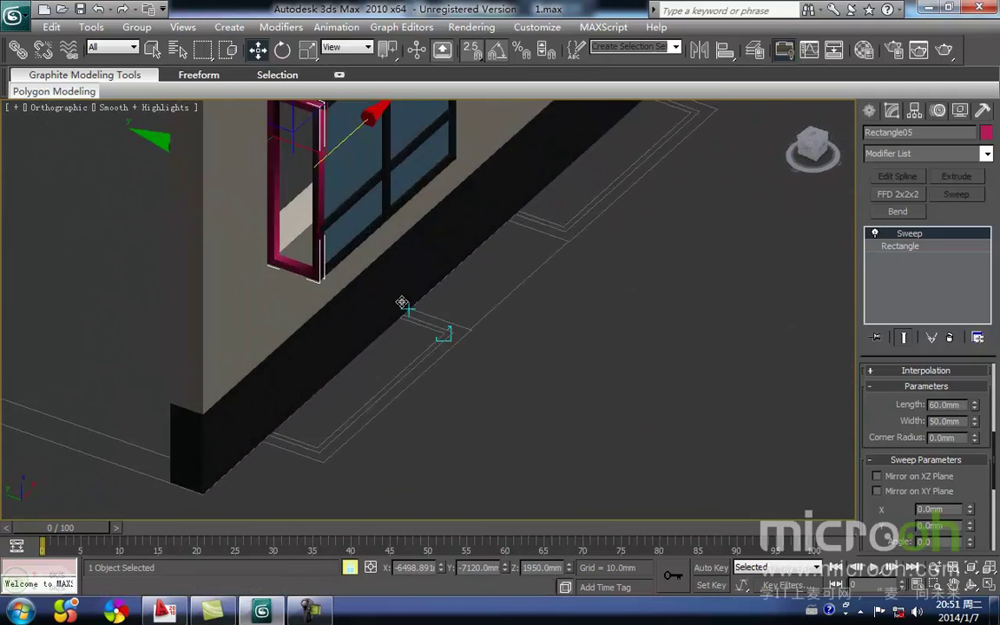
pyautogui.moveTo(378, 265); pyautogui.dragTo(414, 395, button='middle')
pyautogui.scroll(3, 412, 395)
pyautogui.moveTo(248, 190); pyautogui.dragTo(404, 222, button='middle')
pyautogui.scroll(2, 434, 310)
pyautogui.scroll(-3, 404, 221)
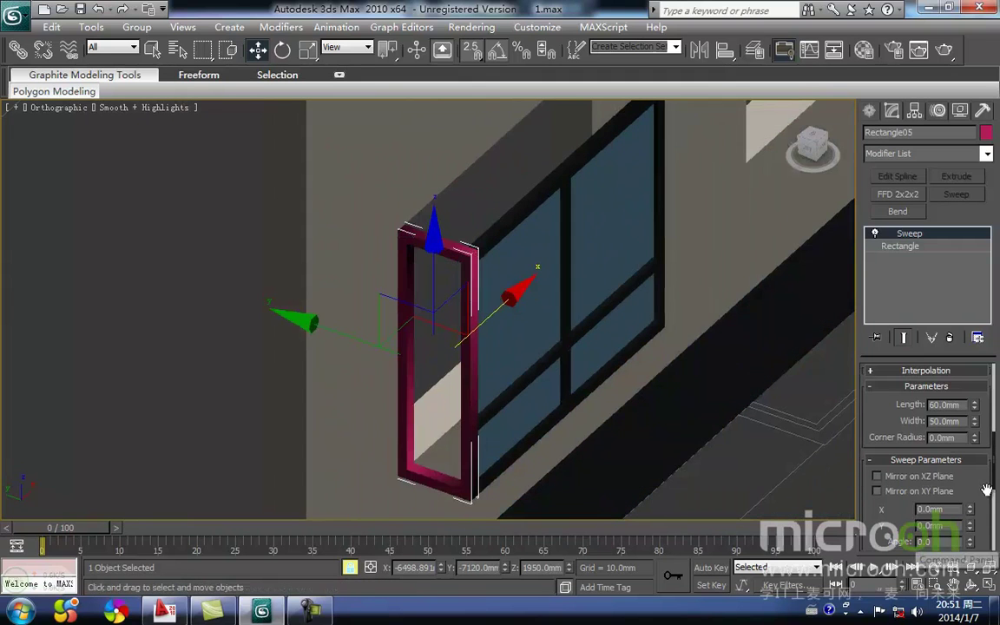
# Step: Turn off Smooth Section and Smooth Path in the side frame's Sweep modifier
pyautogui.scroll(-3, 948, 494)
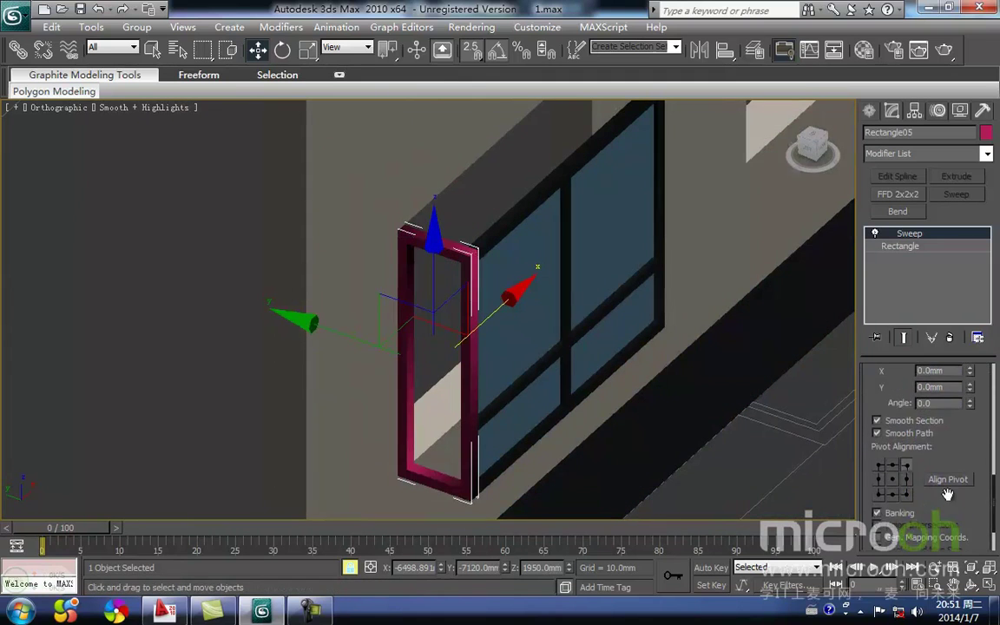
pyautogui.click(878, 435)
pyautogui.moveTo(595, 401); pyautogui.dragTo(592, 355, button='middle')
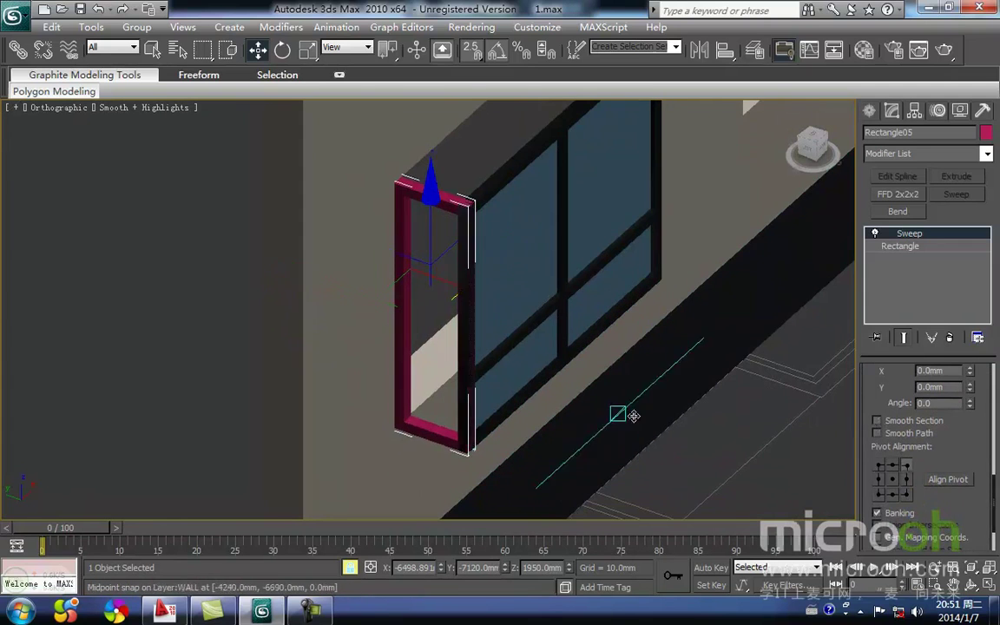
pyautogui.click(664, 470)
# Step: Assign the 窗框 material to the side frame and minimize the Material Editor
pyautogui.click(449, 198)
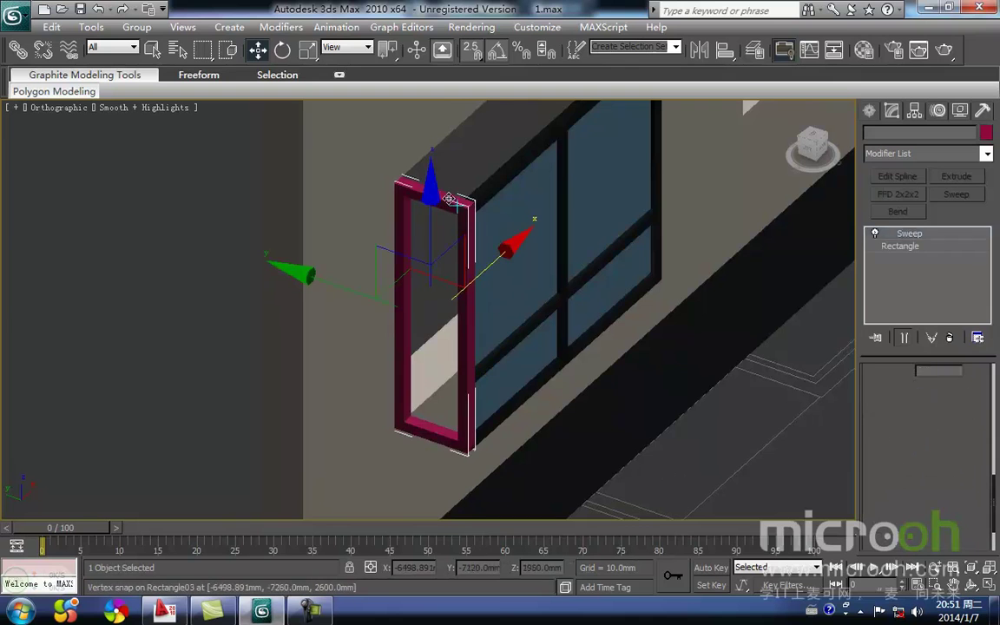
pyautogui.press('m')
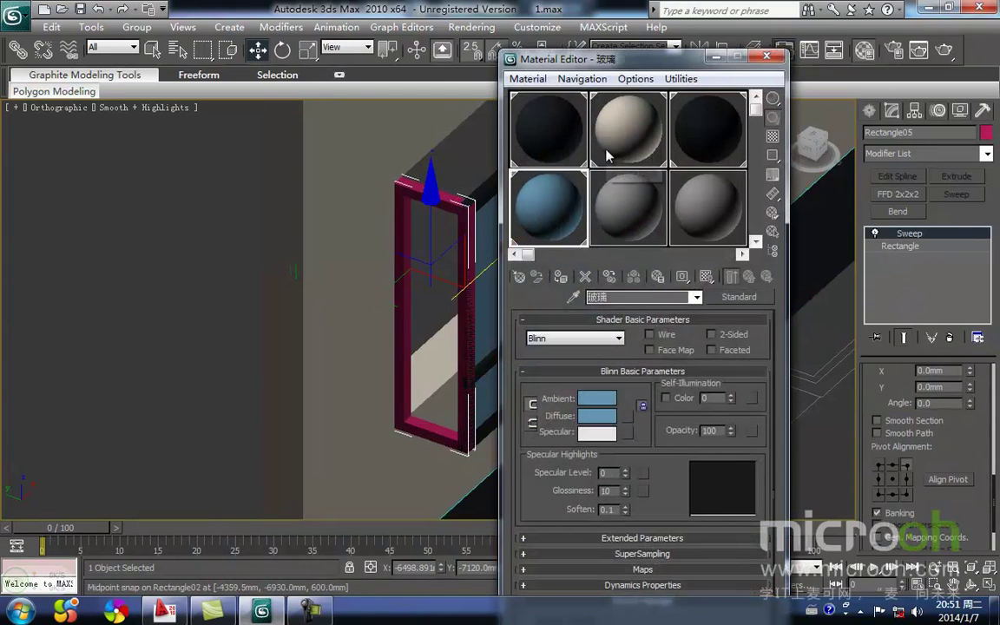
pyautogui.moveTo(635, 67); pyautogui.dragTo(658, 71)
pyautogui.click(717, 143)
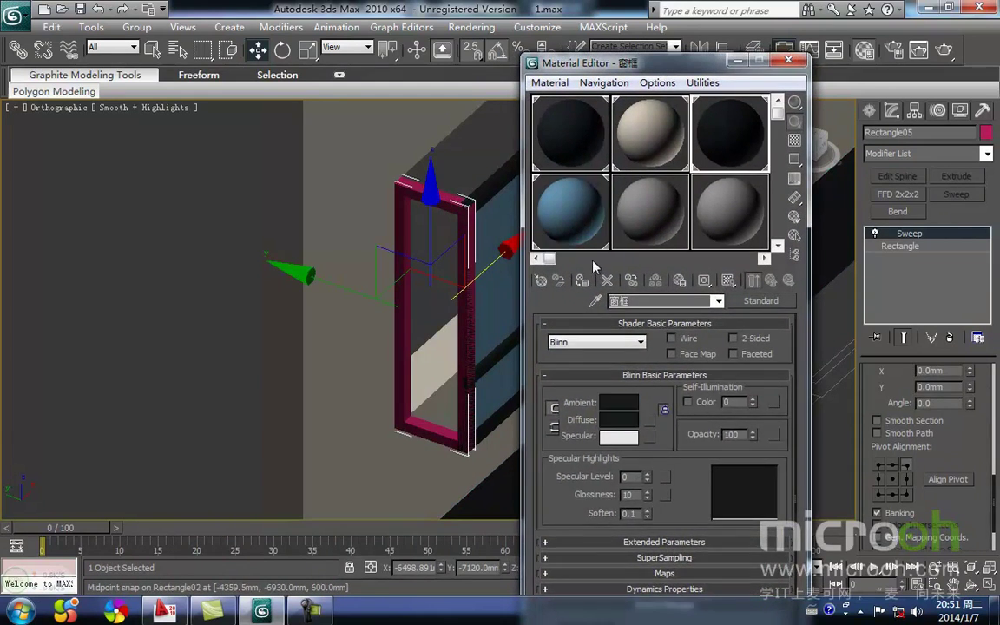
pyautogui.click(583, 281)
pyautogui.click(738, 64)
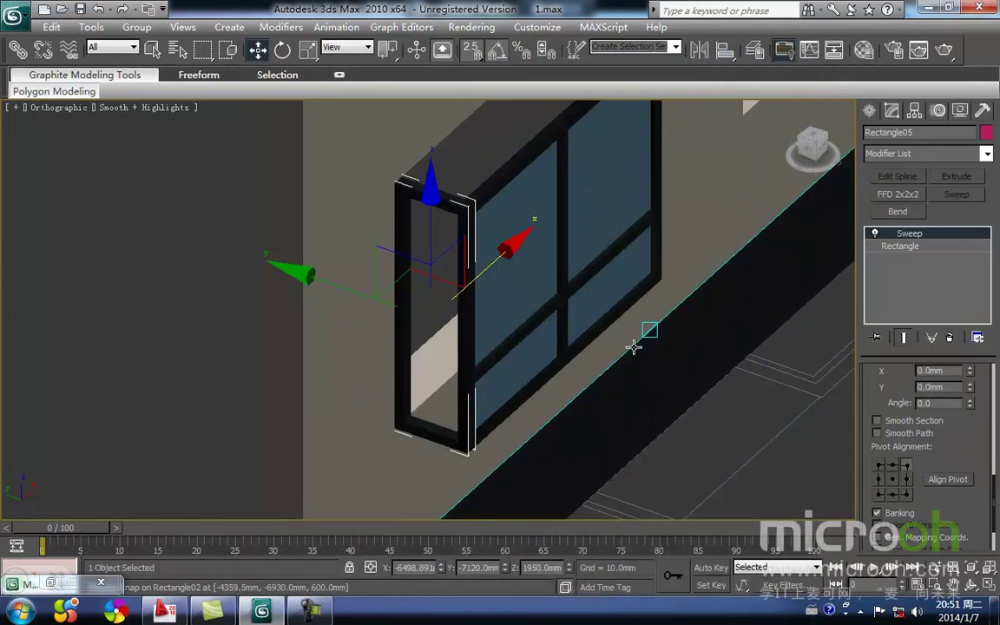
# Step: In the Left view, draw a 280 mm wide rectangle that fills the side frame's inner opening
pyautogui.moveTo(634, 347); pyautogui.dragTo(571, 337, button='middle')
pyautogui.scroll(-2, 571, 337)
pyautogui.press('l')
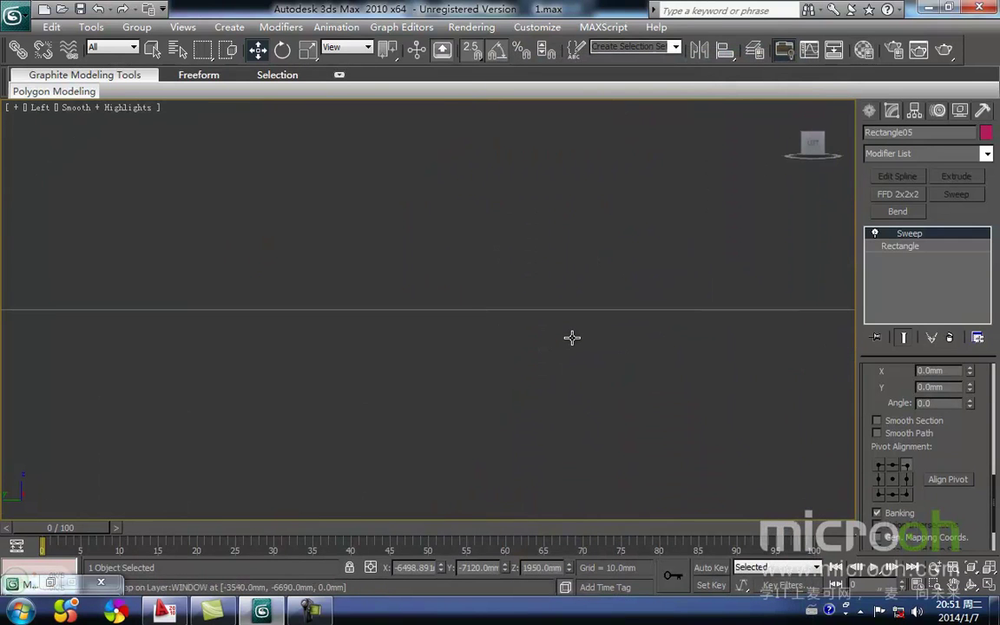
pyautogui.press('z')
pyautogui.moveTo(534, 340); pyautogui.dragTo(518, 374, button='middle')
pyautogui.click(514, 385)
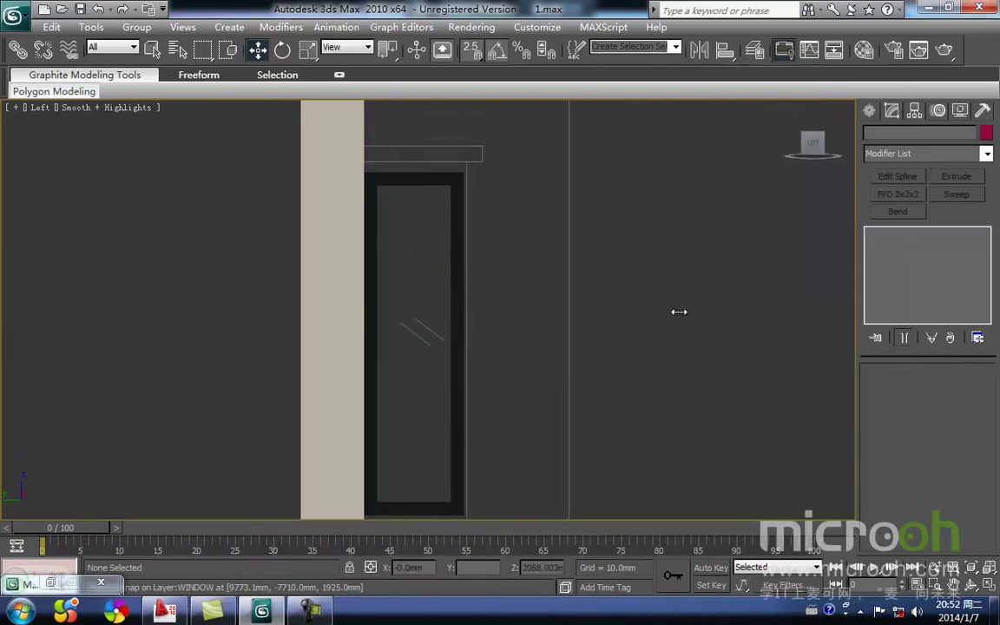
pyautogui.click(870, 115)
pyautogui.click(946, 226)
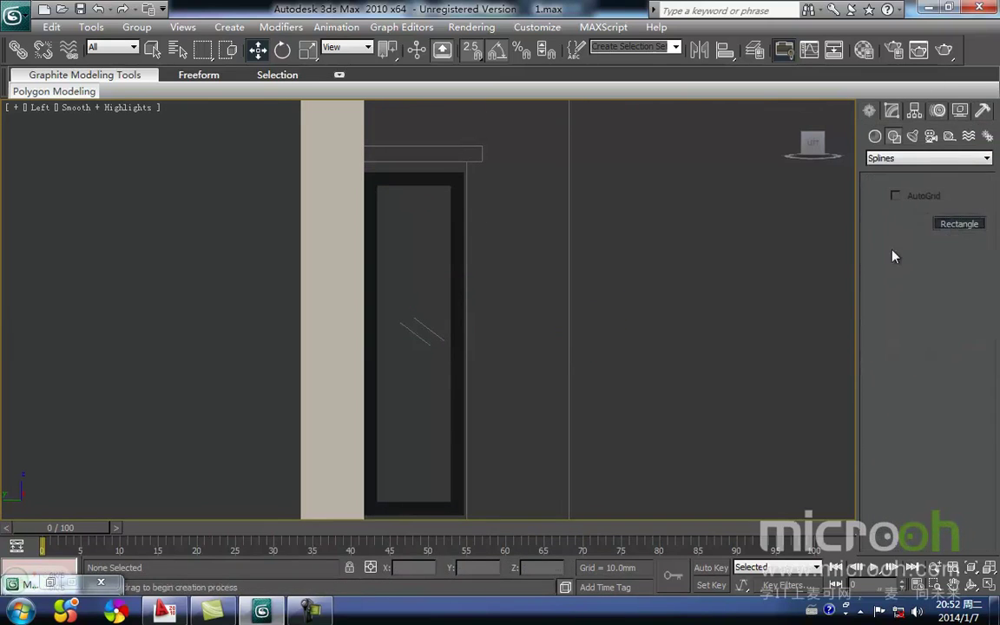
pyautogui.moveTo(385, 371); pyautogui.dragTo(408, 357, button='middle')
pyautogui.press('F3')
pyautogui.moveTo(409, 201); pyautogui.dragTo(408, 181, button='middle')
pyautogui.moveTo(407, 165); pyautogui.dragTo(469, 463)
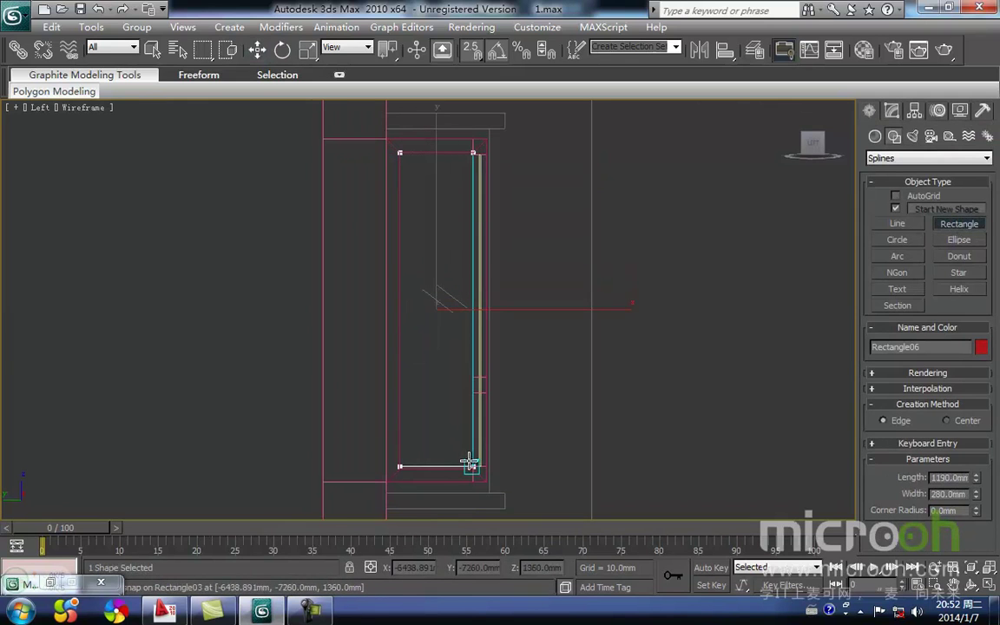
pyautogui.press('w')
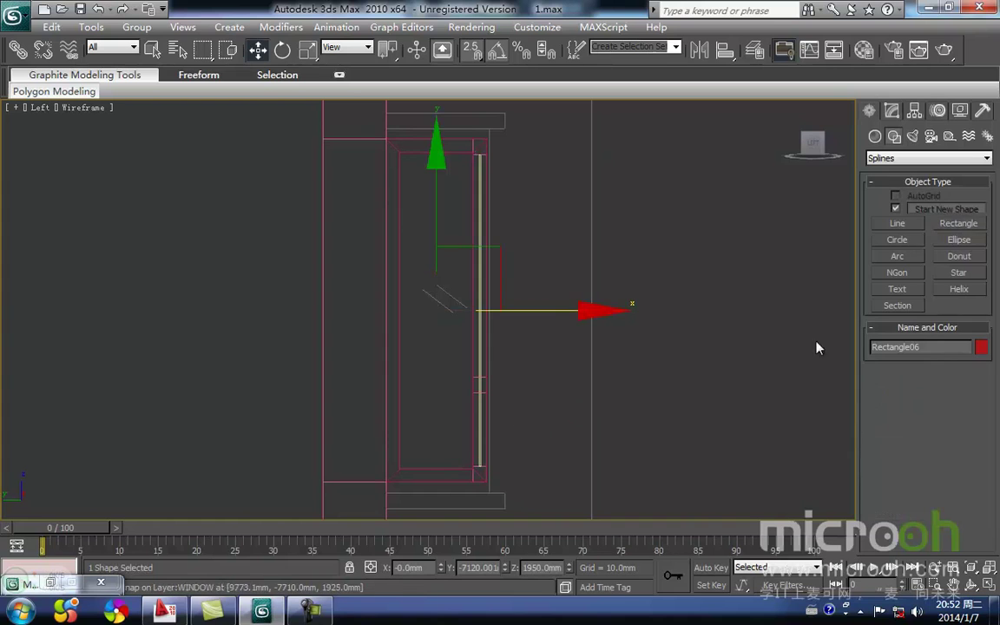
# Step: Extrude the new rectangle 5 mm and, in the Top view, move the pane along X towards the window's side frame
pyautogui.click(892, 110)
pyautogui.click(957, 177)
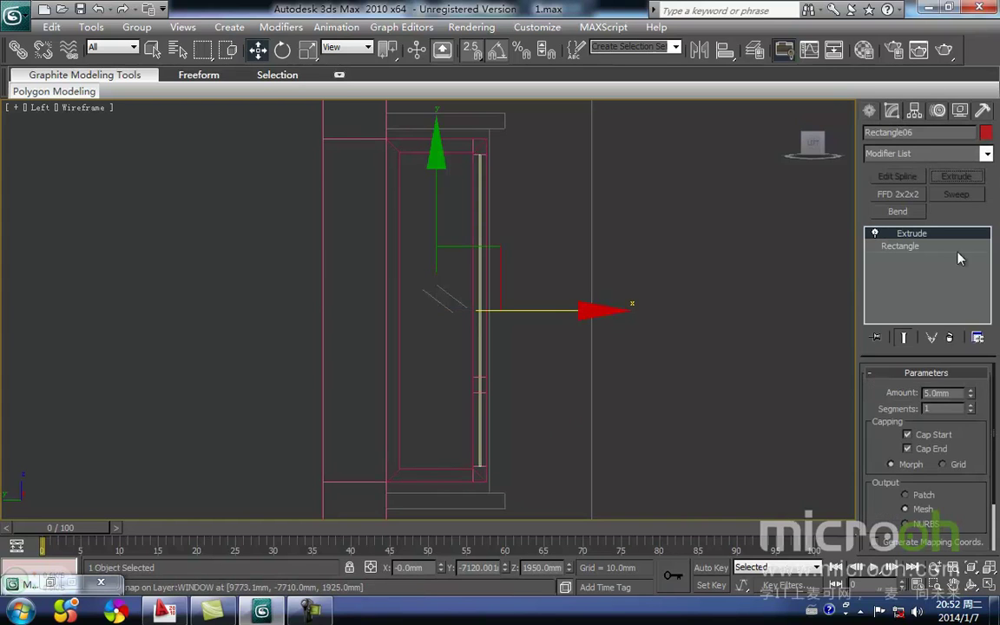
pyautogui.press('t')
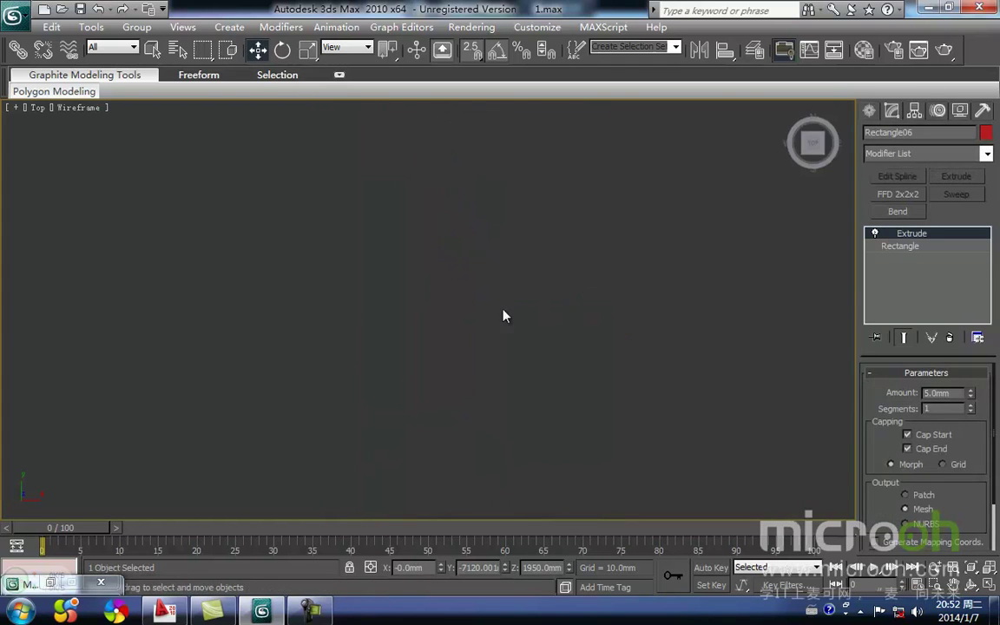
pyautogui.moveTo(547, 310); pyautogui.dragTo(729, 293, button='middle')
pyautogui.press('space')
pyautogui.moveTo(621, 293); pyautogui.dragTo(52, 318)
pyautogui.moveTo(139, 322); pyautogui.dragTo(564, 341, button='middle')
pyautogui.moveTo(565, 319); pyautogui.dragTo(152, 314)
# Step: Fine-position the pane along X so that it sits centred within the side frame's thickness
pyautogui.moveTo(146, 315); pyautogui.dragTo(418, 312, button='middle')
pyautogui.scroll(2, 418, 311)
pyautogui.moveTo(326, 315); pyautogui.dragTo(621, 322, button='middle')
pyautogui.scroll(2, 540, 332)
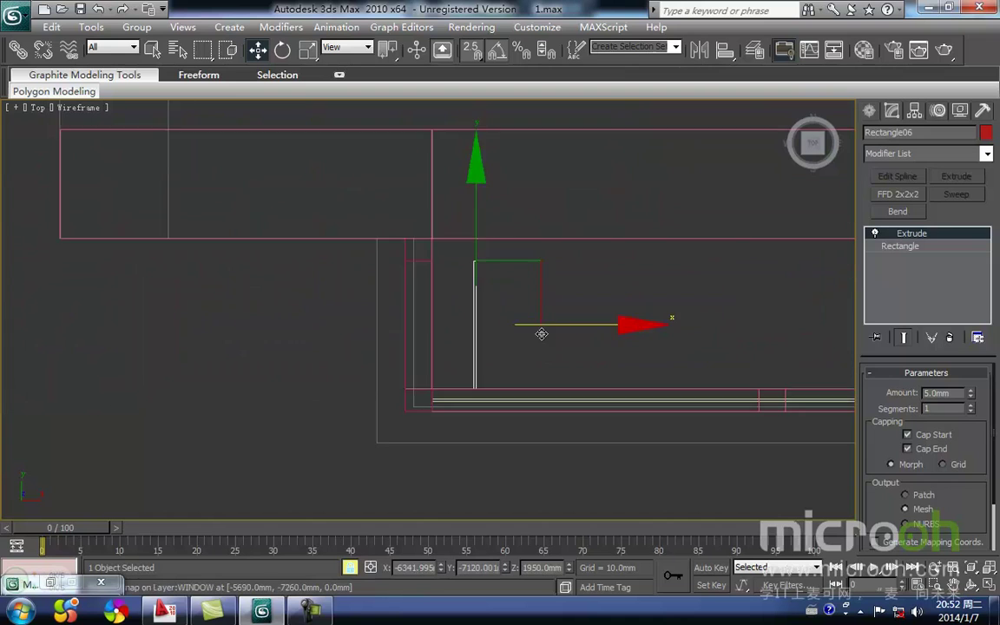
pyautogui.moveTo(540, 332); pyautogui.dragTo(614, 306, button='middle')
pyautogui.moveTo(517, 380); pyautogui.dragTo(438, 385)
pyautogui.scroll(1, 462, 356)
pyautogui.moveTo(460, 355)
pyautogui.mouseDown(button='middle')
pyautogui.moveTo(497, 306)
pyautogui.moveTo(477, 293)
pyautogui.moveTo(507, 320)
pyautogui.moveTo(479, 321)
pyautogui.mouseUp(button='middle')
pyautogui.scroll(1, 486, 332)
pyautogui.scroll(2, 468, 314)
pyautogui.moveTo(461, 328)
pyautogui.mouseDown()
pyautogui.moveTo(425, 415)
pyautogui.moveTo(460, 352)
pyautogui.moveTo(459, 324)
pyautogui.mouseUp()
pyautogui.scroll(-3, 505, 300)
# Step: Examine the pane's fit inside the side frame in a shaded angled view
pyautogui.moveTo(517, 329); pyautogui.dragTo(436, 333, button='middle')
pyautogui.scroll(-3, 436, 333)
pyautogui.keyDown('alt'); pyautogui.moveTo(482, 379); pyautogui.dragTo(405, 487, button='middle'); pyautogui.keyUp('alt')
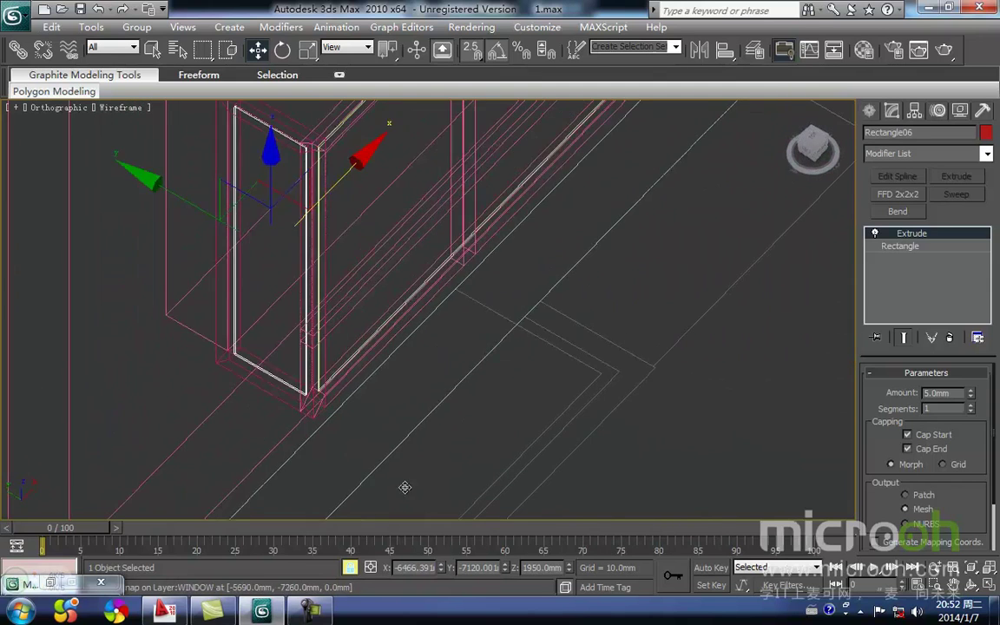
pyautogui.press('F3')
pyautogui.scroll(-3, 403, 430)
pyautogui.keyDown('alt'); pyautogui.moveTo(406, 435); pyautogui.dragTo(414, 390, button='middle'); pyautogui.keyUp('alt')
pyautogui.scroll(5, 391, 284)
pyautogui.moveTo(349, 244); pyautogui.dragTo(485, 374, button='middle')
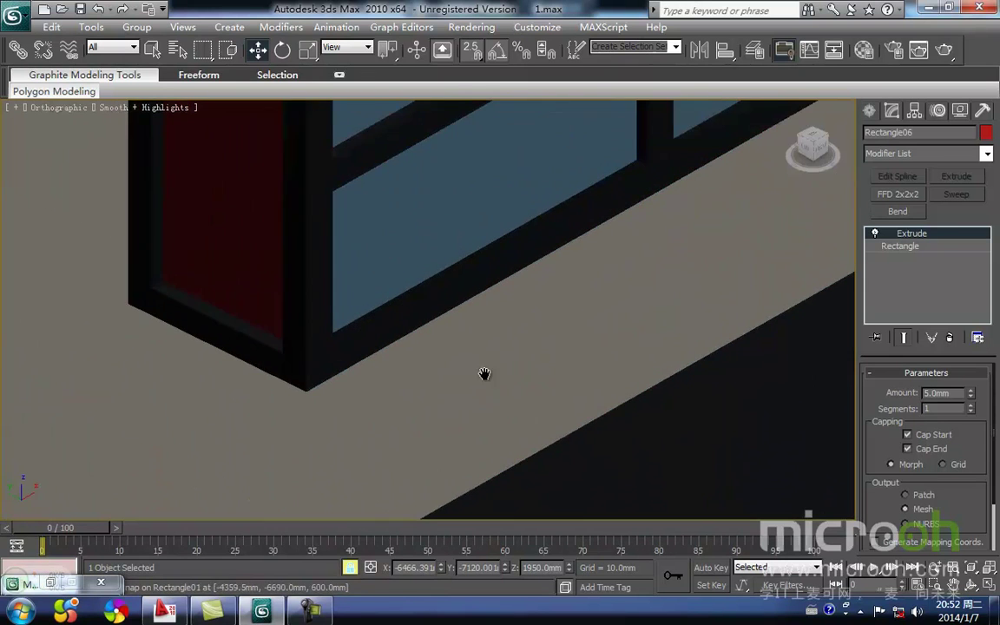
pyautogui.scroll(1, 261, 352)
pyautogui.moveTo(233, 355); pyautogui.dragTo(357, 456, button='middle')
pyautogui.scroll(-1, 352, 447)
pyautogui.scroll(1, 321, 405)
pyautogui.moveTo(323, 406); pyautogui.dragTo(319, 425, button='middle')
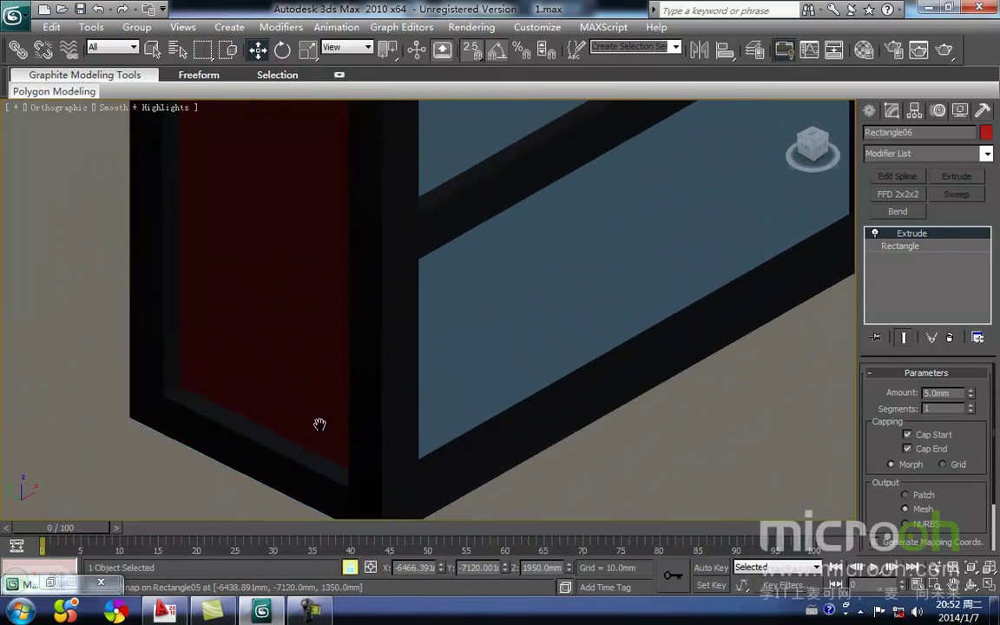
# Step: Assign the 玻璃 material to the side pane, close the Material Editor and clear the selection
pyautogui.scroll(-3, 319, 423)
pyautogui.press('m')
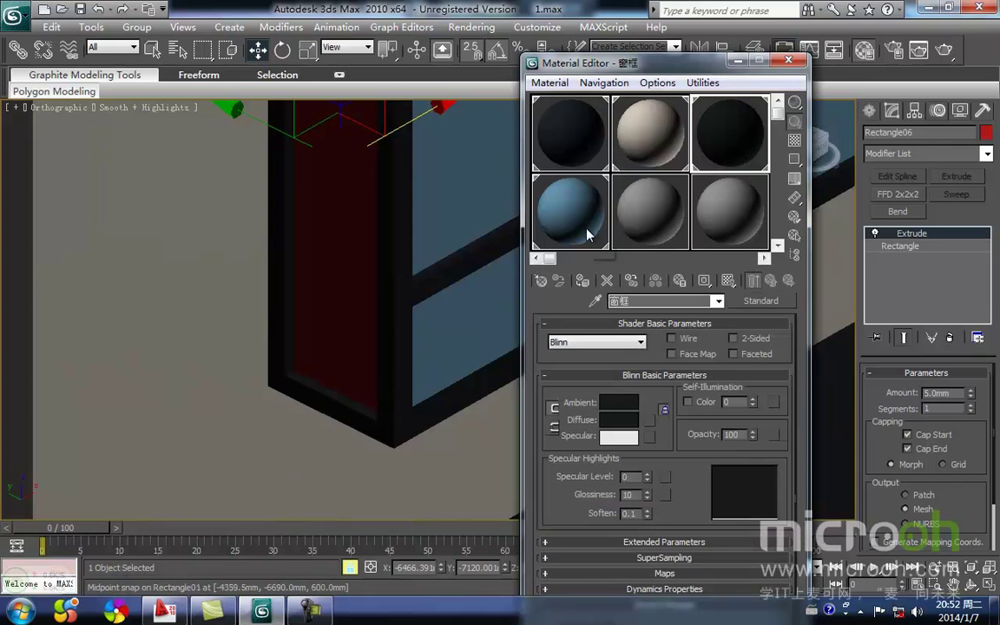
pyautogui.click(588, 234)
pyautogui.click(582, 281)
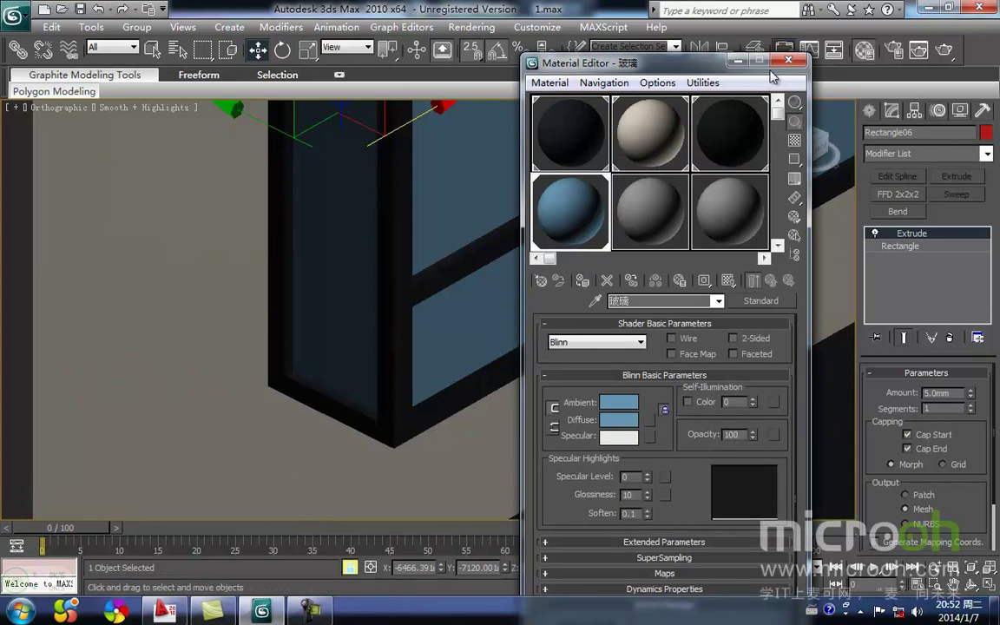
pyautogui.click(784, 65)
pyautogui.keyDown('alt'); pyautogui.moveTo(564, 284); pyautogui.dragTo(590, 268, button='middle'); pyautogui.keyUp('alt')
pyautogui.scroll(-3, 590, 268)
pyautogui.keyDown('alt'); pyautogui.moveTo(560, 357); pyautogui.dragTo(545, 379, button='middle'); pyautogui.keyUp('alt')
pyautogui.click(631, 437)
# Step: Examine the finished window's frame and ledges against the CAD lines in the Front wireframe view
pyautogui.scroll(-2, 577, 349)
pyautogui.scroll(-2, 540, 363)
pyautogui.scroll(-2, 526, 340)
pyautogui.press('f')
pyautogui.press('z')
pyautogui.moveTo(405, 351); pyautogui.dragTo(505, 306, button='middle')
pyautogui.scroll(4, 336, 326)
pyautogui.press('F3')
pyautogui.moveTo(375, 348); pyautogui.dragTo(432, 302, button='middle')
pyautogui.scroll(2, 411, 319)
pyautogui.scroll(-2, 431, 302)
pyautogui.scroll(2, 428, 309)
pyautogui.moveTo(418, 357)
pyautogui.mouseDown(button='middle')
pyautogui.moveTo(458, 337)
pyautogui.moveTo(501, 334)
pyautogui.mouseUp(button='middle')
pyautogui.scroll(2, 386, 336)
pyautogui.moveTo(403, 328); pyautogui.dragTo(382, 344, button='middle')
pyautogui.moveTo(462, 332); pyautogui.dragTo(484, 307, button='middle')
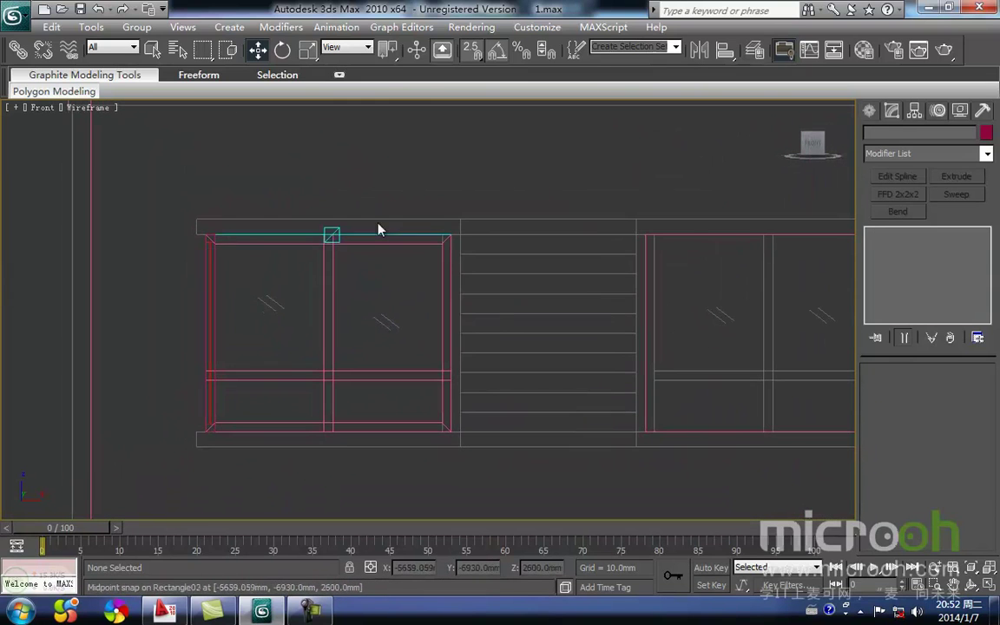
# Step: Examine the slatted panel and the neighbouring window opening on the ground floor in relation to the finished window
pyautogui.moveTo(688, 223); pyautogui.dragTo(563, 216, button='middle')
pyautogui.scroll(-2, 564, 216)
pyautogui.moveTo(334, 340); pyautogui.dragTo(341, 315, button='middle')
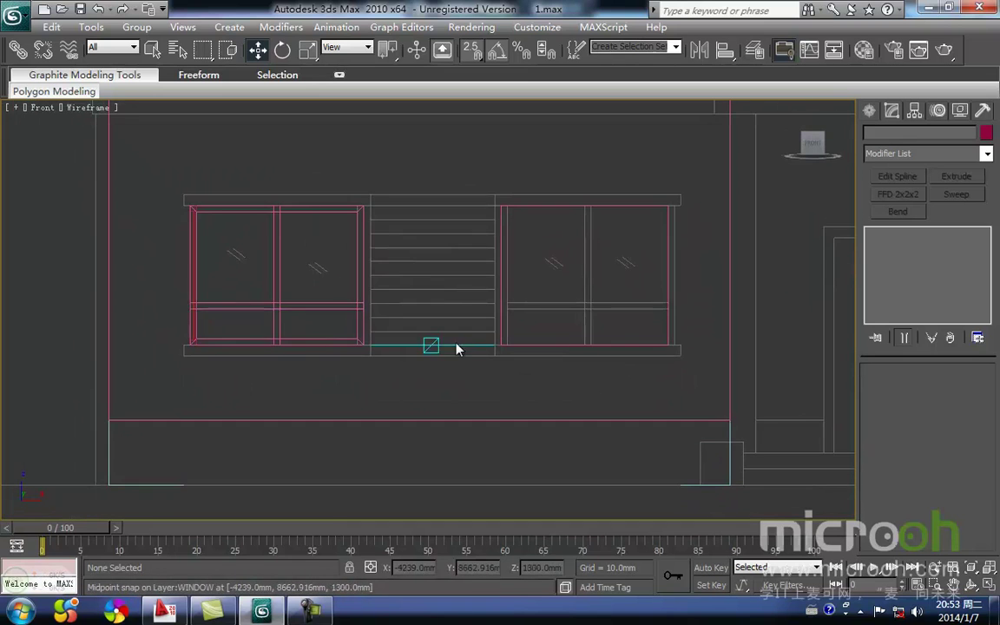
pyautogui.scroll(-2, 457, 349)
pyautogui.moveTo(457, 349); pyautogui.dragTo(402, 341, button='middle')
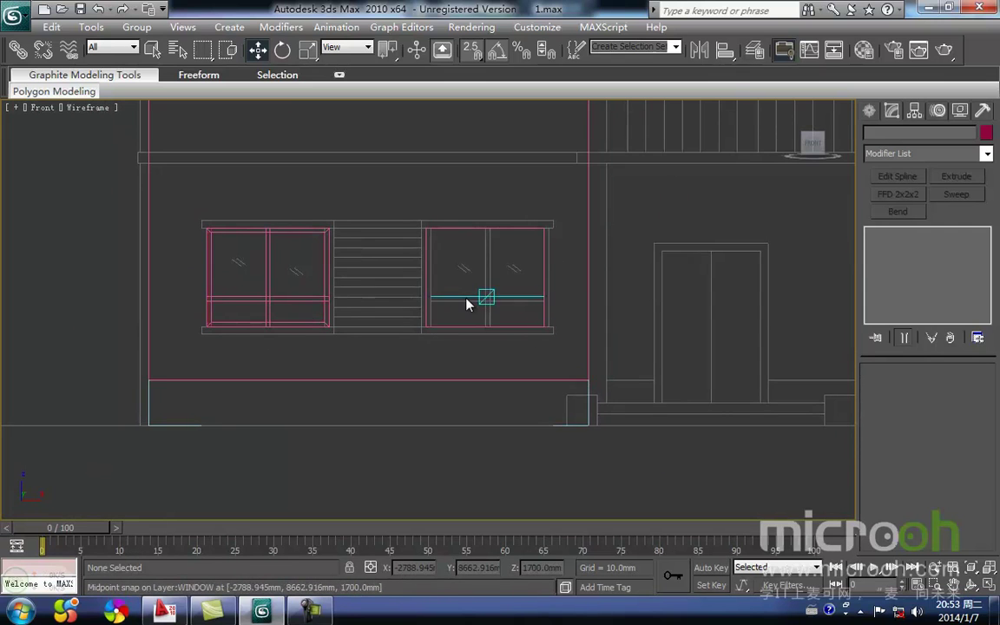
pyautogui.moveTo(466, 299); pyautogui.dragTo(570, 313, button='middle')
pyautogui.scroll(2, 570, 313)
pyautogui.moveTo(341, 327); pyautogui.dragTo(357, 317, button='middle')
pyautogui.scroll(-4, 356, 317)
pyautogui.keyDown('alt'); pyautogui.moveTo(392, 396); pyautogui.dragTo(436, 422, button='middle'); pyautogui.keyUp('alt')
pyautogui.scroll(2, 516, 382)
pyautogui.moveTo(515, 382); pyautogui.dragTo(490, 264, button='middle')
# Step: In the Top view, select the window's four frame and glass objects, group them under the default name and clear the selection
pyautogui.press('t')
pyautogui.scroll(5, 397, 332)
pyautogui.moveTo(382, 363); pyautogui.dragTo(527, 293, button='middle')
pyautogui.scroll(1, 521, 274)
pyautogui.scroll(1, 417, 356)
pyautogui.moveTo(413, 359); pyautogui.dragTo(589, 340, button='middle')
pyautogui.moveTo(292, 320); pyautogui.dragTo(279, 310)
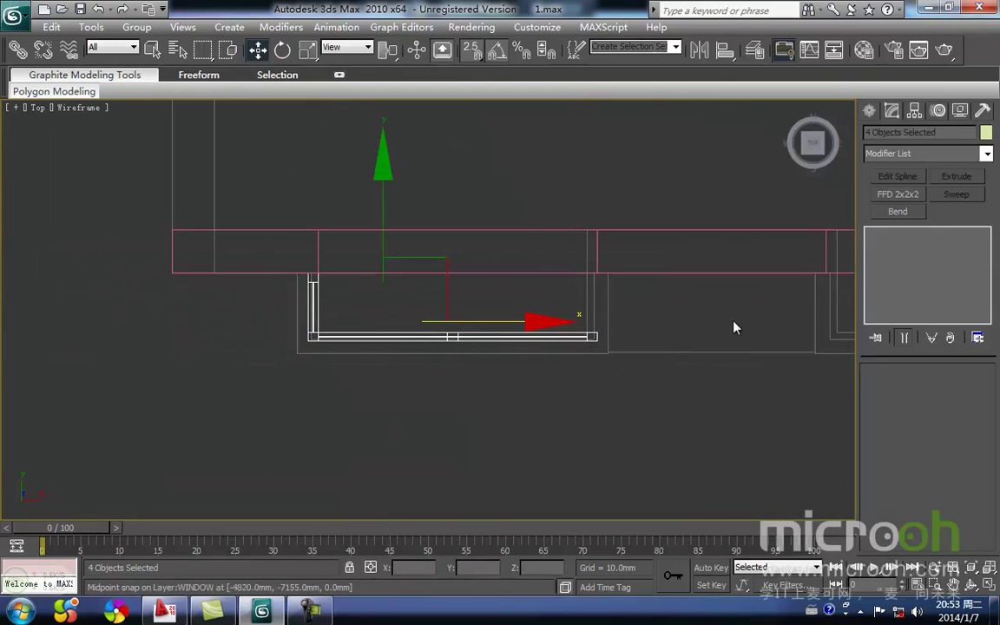
pyautogui.click(141, 28)
pyautogui.click(152, 45)
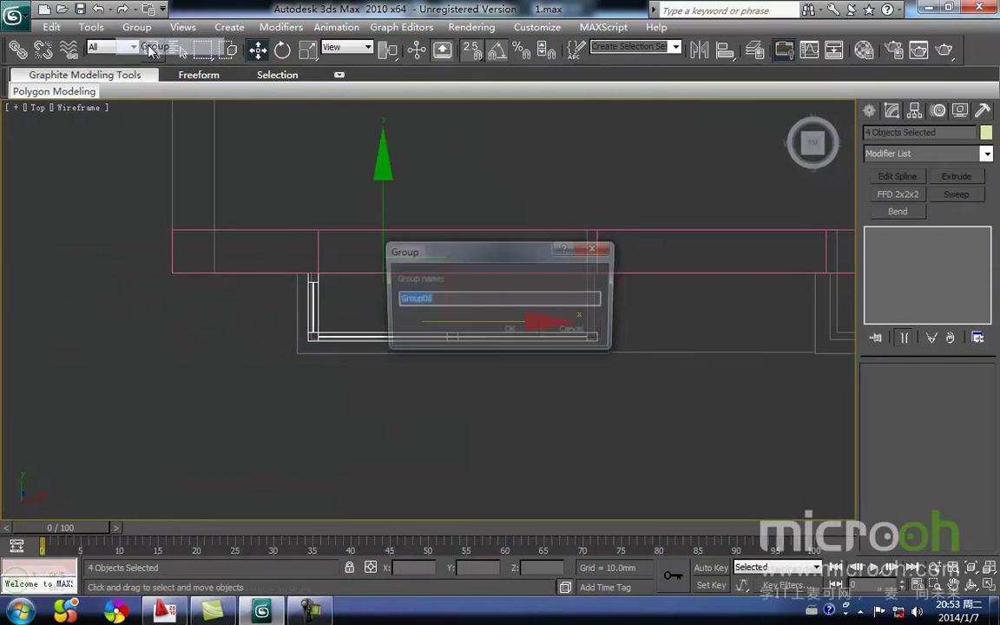
pyautogui.click(508, 334)
pyautogui.click(591, 383)
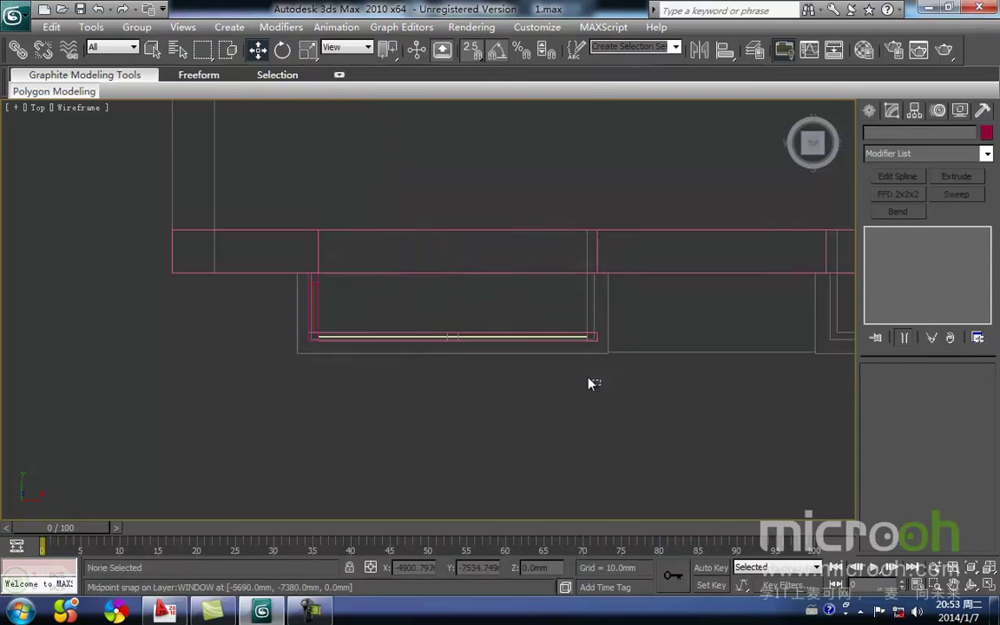
# Step: Copy the grouped window along X as one instance towards the neighbouring window opening in the Top view
pyautogui.moveTo(408, 322); pyautogui.dragTo(406, 318)
pyautogui.moveTo(605, 386); pyautogui.dragTo(504, 382, button='middle')
pyautogui.press('space')
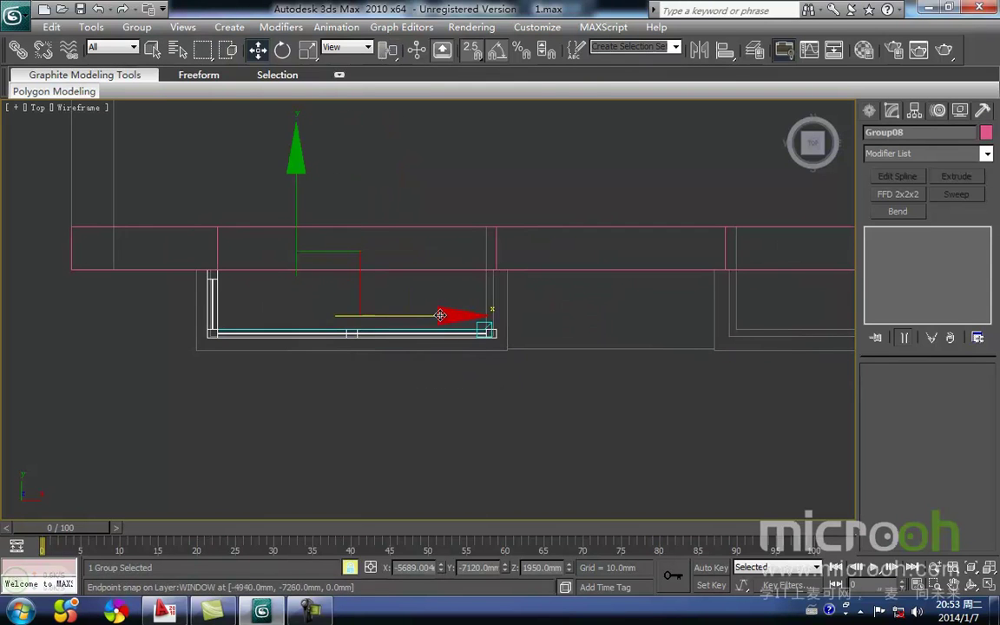
pyautogui.moveTo(440, 315); pyautogui.dragTo(891, 341)
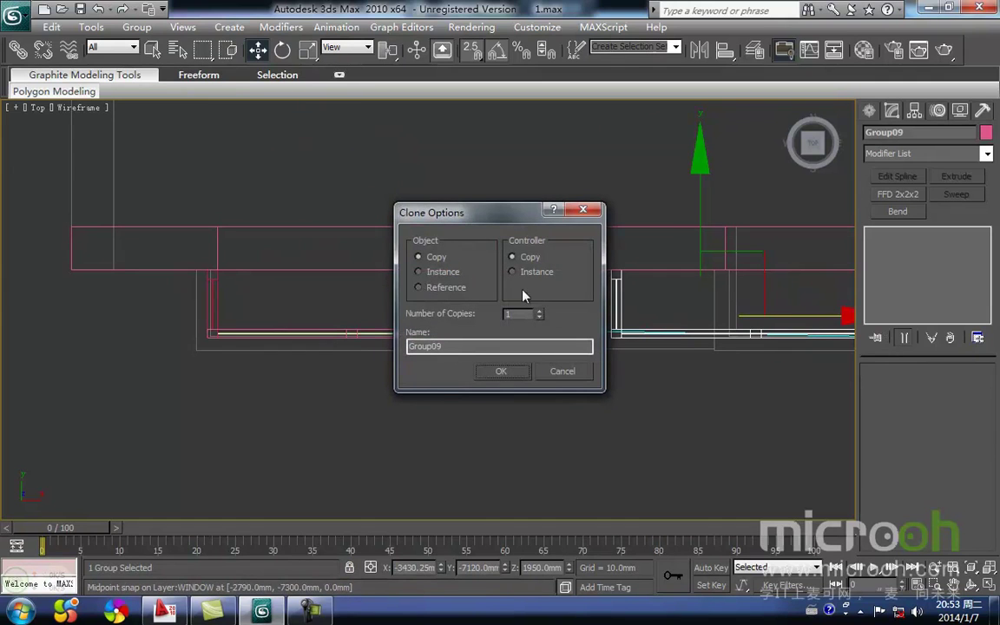
pyautogui.click(419, 272)
pyautogui.click(499, 370)
pyautogui.moveTo(642, 375); pyautogui.dragTo(515, 383, button='middle')
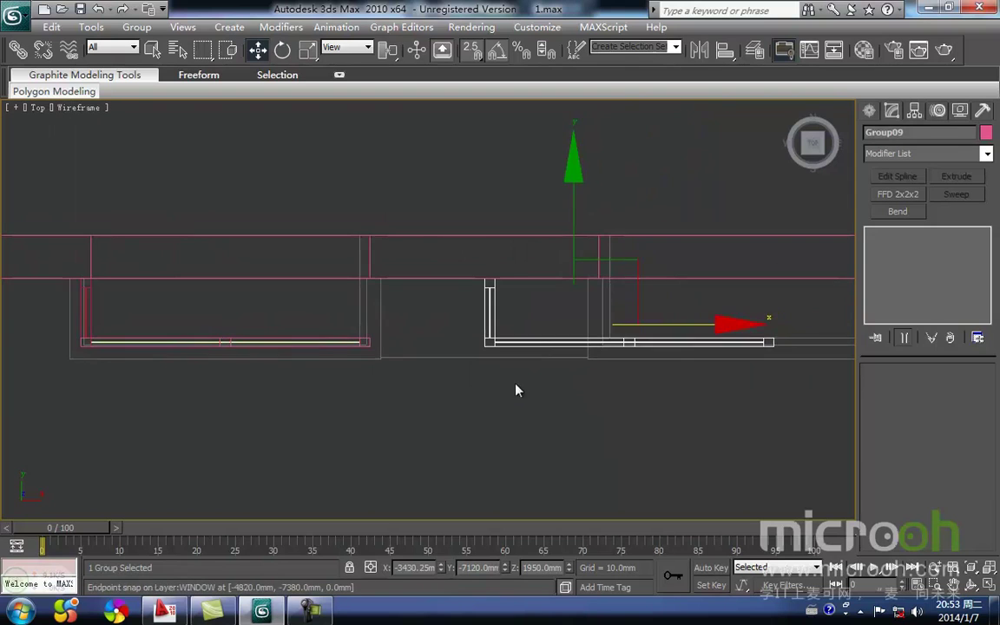
pyautogui.click(599, 374)
pyautogui.moveTo(573, 338); pyautogui.dragTo(570, 337)
pyautogui.moveTo(548, 354); pyautogui.dragTo(559, 335, button='middle')
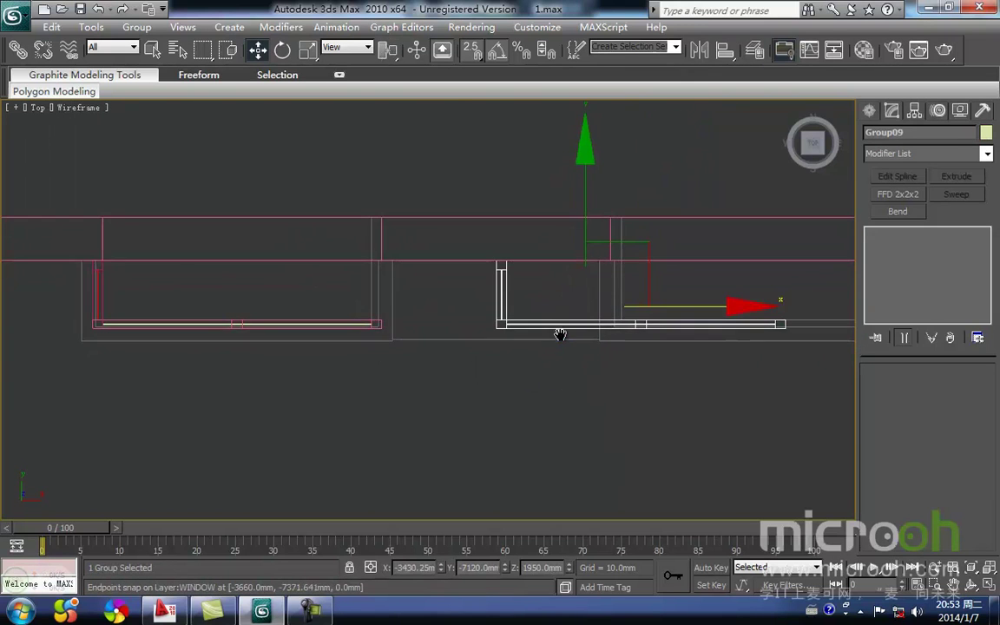
# Step: Mirror the copied window group about the X axis with No Clone in the Front view
pyautogui.press('f')
pyautogui.press('z')
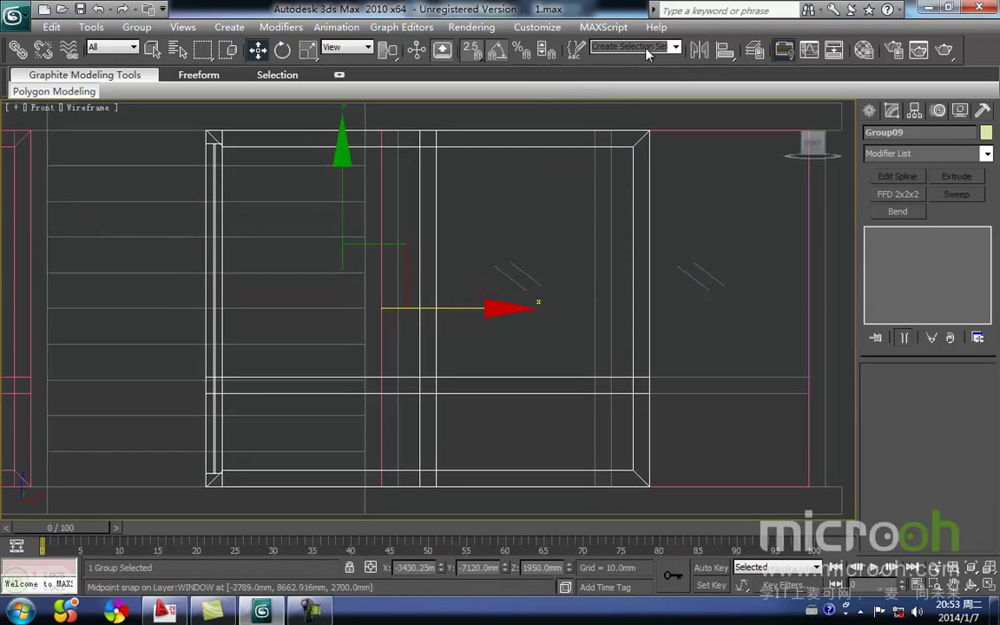
pyautogui.click(699, 52)
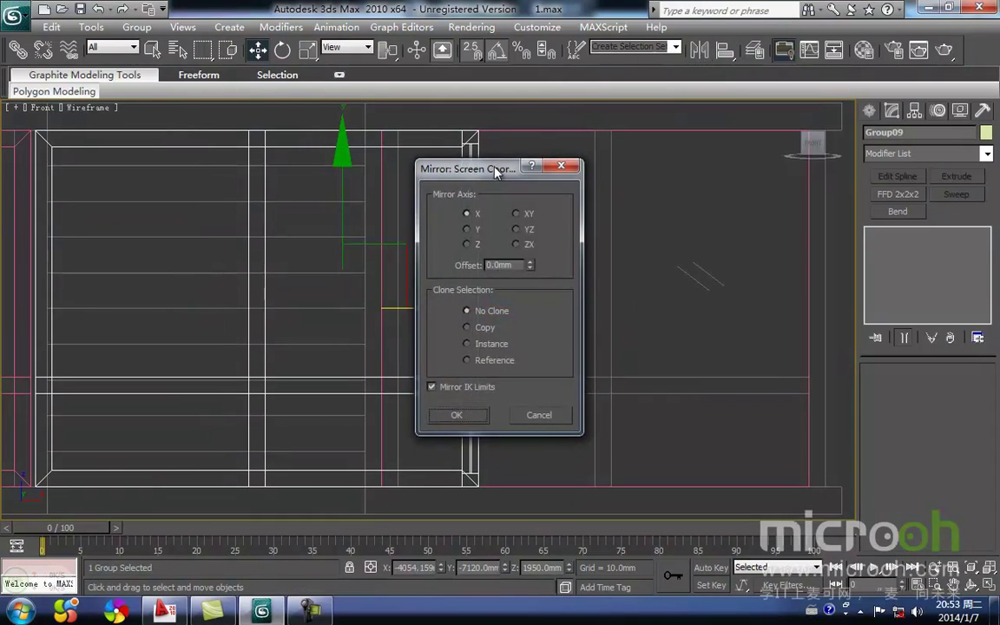
pyautogui.moveTo(497, 172); pyautogui.dragTo(594, 179)
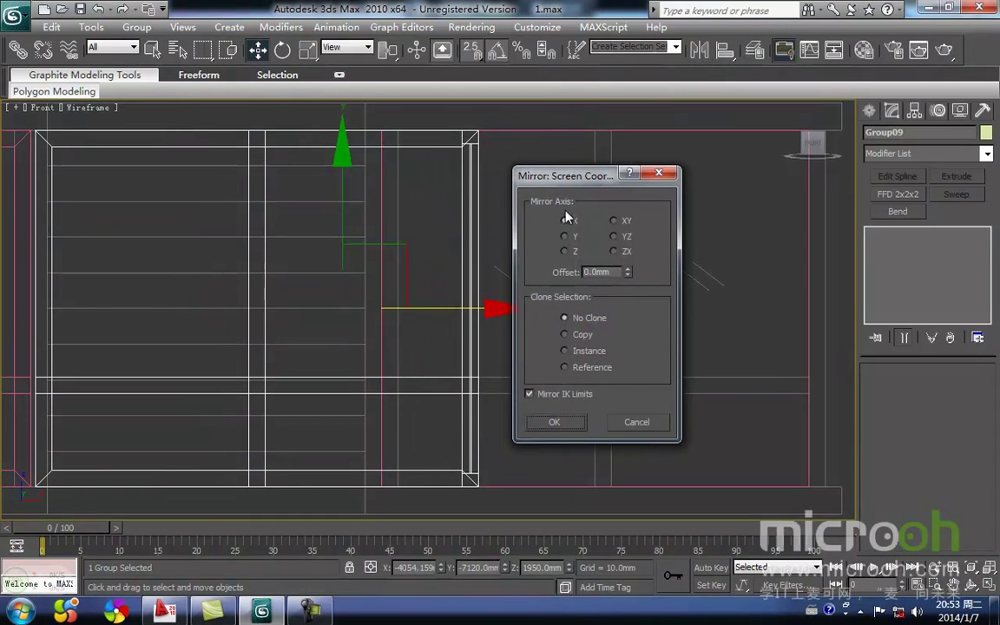
pyautogui.click(569, 426)
# Step: Snap the mirrored window along X onto the neighbouring ground-floor window's CAD outline and clear the selection
pyautogui.scroll(-2, 536, 398)
pyautogui.moveTo(535, 392); pyautogui.dragTo(418, 323, button='middle')
pyautogui.press('space')
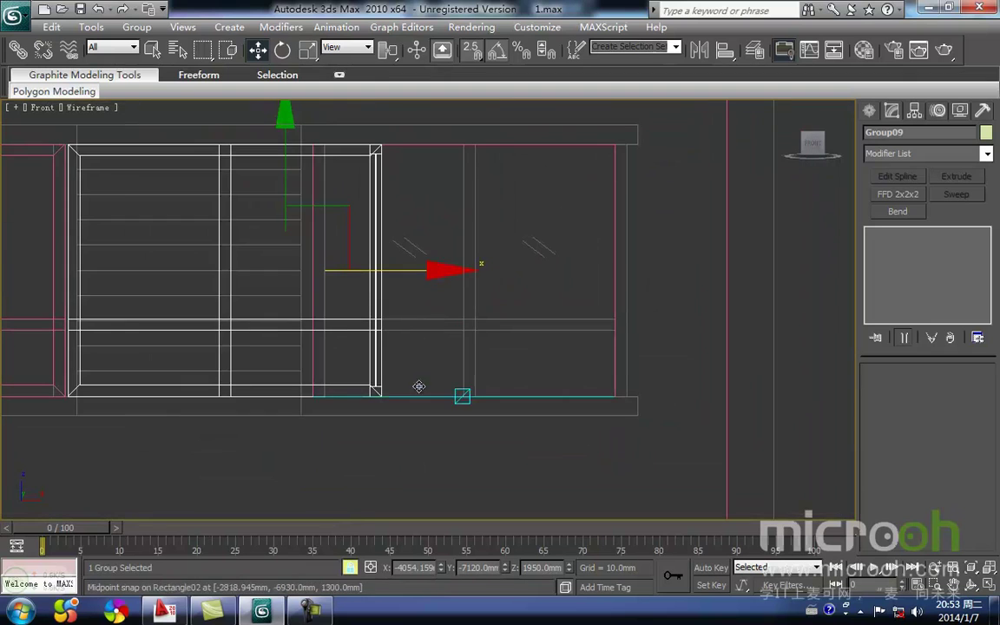
pyautogui.moveTo(388, 405); pyautogui.dragTo(624, 398)
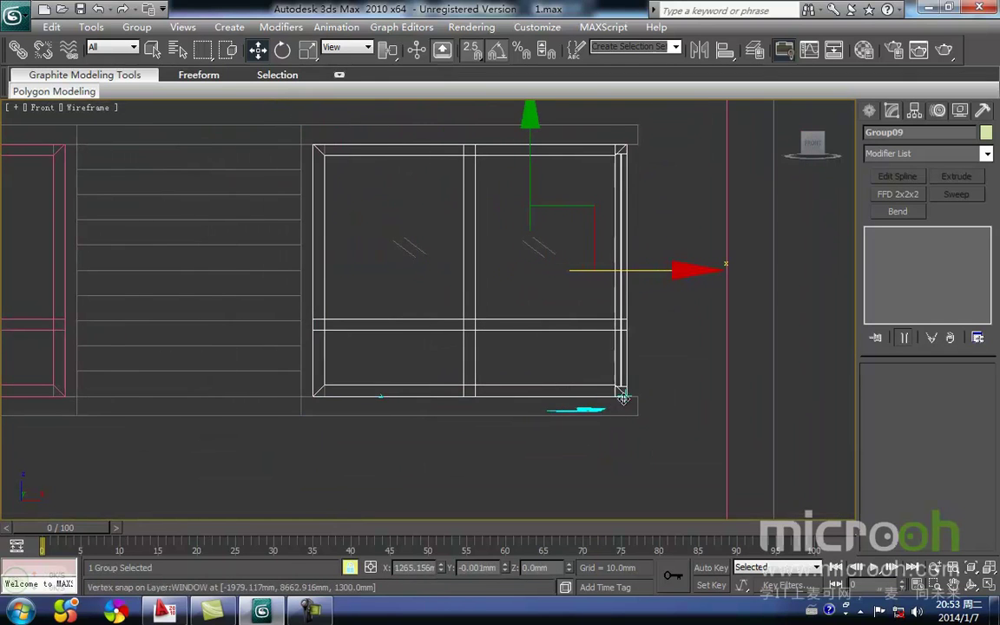
pyautogui.press('space')
pyautogui.click(663, 408)
# Step: Examine the two windows shaded from the front and their position against the CAD plan in the Top view
pyautogui.moveTo(482, 399)
pyautogui.mouseDown(button='middle')
pyautogui.moveTo(547, 399)
pyautogui.moveTo(481, 358)
pyautogui.moveTo(480, 408)
pyautogui.moveTo(485, 371)
pyautogui.moveTo(549, 248)
pyautogui.mouseUp(button='middle')
pyautogui.press('F3')
pyautogui.scroll(-2, 530, 400)
pyautogui.scroll(-2, 478, 362)
pyautogui.scroll(-2, 483, 365)
pyautogui.press('t')
pyautogui.press('z')
pyautogui.scroll(5, 425, 358)
pyautogui.scroll(2, 421, 366)
pyautogui.moveTo(411, 384); pyautogui.dragTo(484, 244, button='middle')
pyautogui.scroll(2, 382, 338)
pyautogui.moveTo(344, 312); pyautogui.dragTo(479, 352, button='middle')
pyautogui.scroll(-2, 480, 386)
pyautogui.press('f')
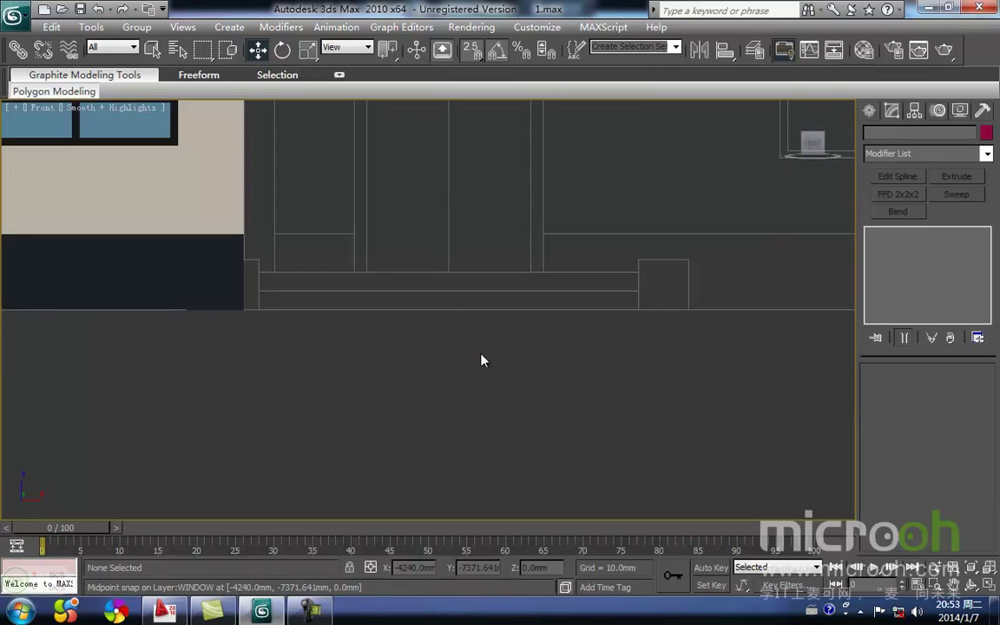
# Step: Orbit around the facade and examine how both projecting windows sit in the wall, in wireframe and shaded display
pyautogui.press('z')
pyautogui.moveTo(358, 309); pyautogui.dragTo(446, 235, button='middle')
pyautogui.press('F3')
pyautogui.scroll(2, 351, 329)
pyautogui.moveTo(356, 331); pyautogui.dragTo(473, 292, button='middle')
pyautogui.scroll(1, 464, 298)
pyautogui.scroll(1, 402, 337)
pyautogui.moveTo(402, 337)
pyautogui.mouseDown(button='middle')
pyautogui.moveTo(532, 344)
pyautogui.moveTo(507, 381)
pyautogui.moveTo(571, 404)
pyautogui.mouseUp(button='middle')
pyautogui.scroll(-2, 529, 349)
pyautogui.scroll(-1, 527, 352)
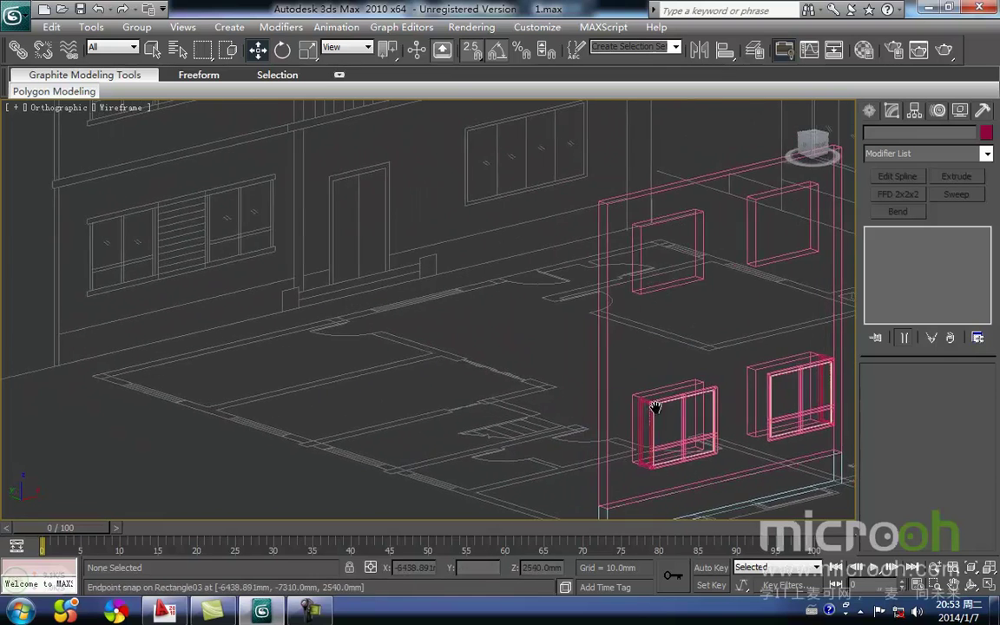
pyautogui.moveTo(654, 408); pyautogui.dragTo(412, 335, button='middle')
pyautogui.press('F3')
pyautogui.moveTo(488, 357); pyautogui.dragTo(431, 339, button='middle')
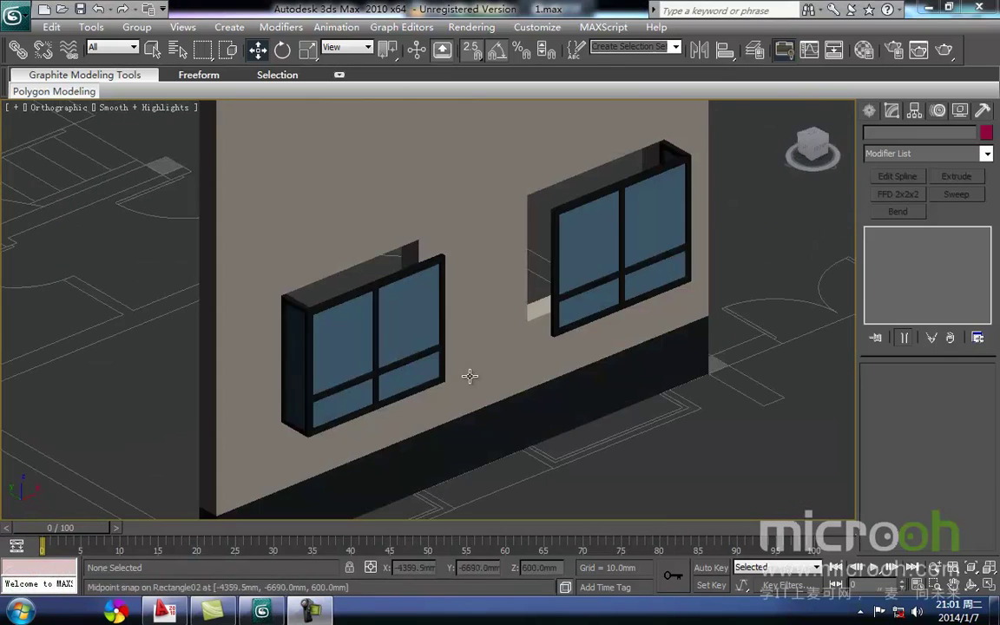
# Step: In the Front wireframe view, trace a closed Line for the first window's surround along its upper ledge, inner side and lower ledge
pyautogui.moveTo(469, 375); pyautogui.dragTo(538, 368, button='middle')
pyautogui.press('f')
pyautogui.scroll(-3, 416, 358)
pyautogui.moveTo(344, 352)
pyautogui.mouseDown(button='middle')
pyautogui.moveTo(418, 298)
pyautogui.moveTo(450, 347)
pyautogui.moveTo(476, 349)
pyautogui.moveTo(485, 319)
pyautogui.mouseUp(button='middle')
pyautogui.scroll(3, 368, 337)
pyautogui.press('F3')
pyautogui.scroll(3, 442, 351)
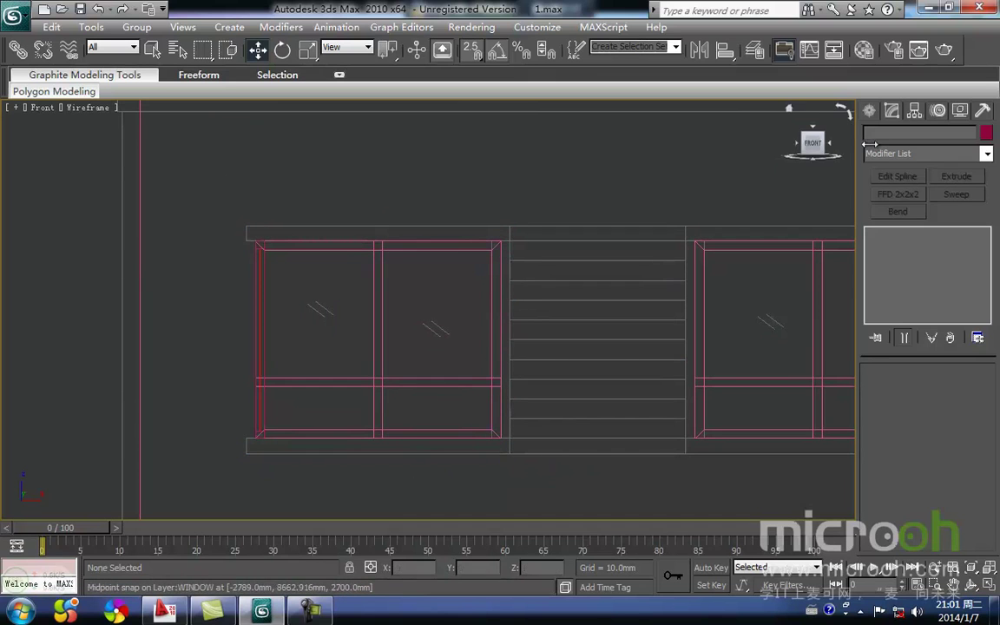
pyautogui.click(870, 111)
pyautogui.click(897, 223)
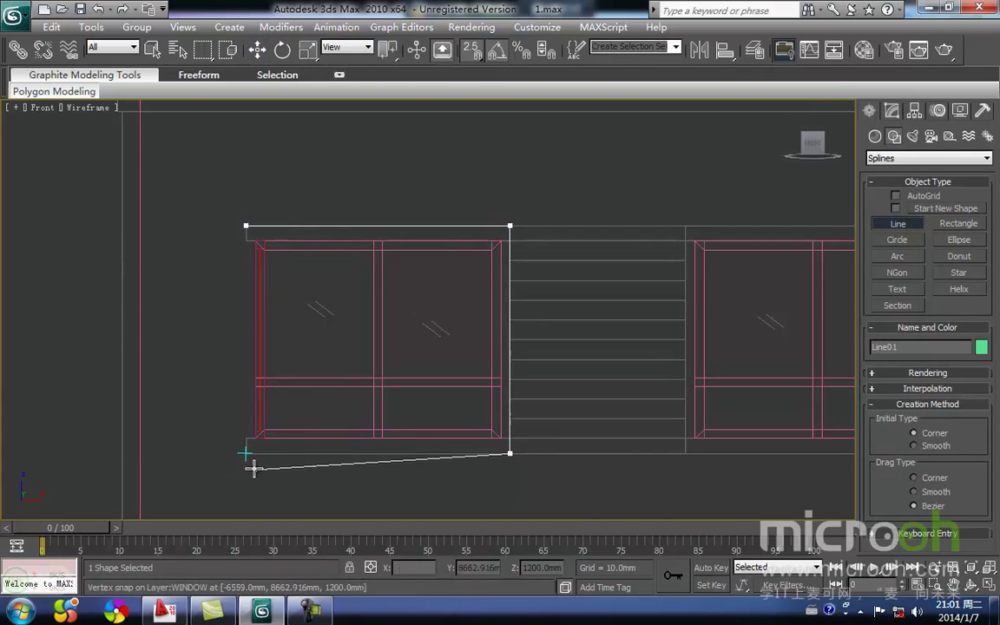
pyautogui.click(246, 438)
pyautogui.click(501, 439)
pyautogui.click(501, 242)
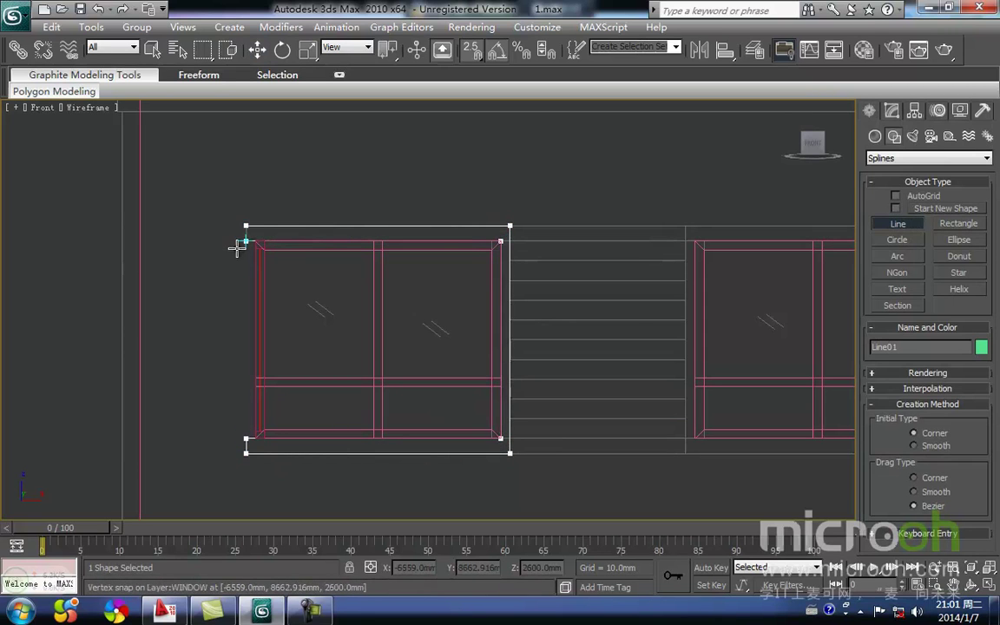
pyautogui.click(246, 225)
pyautogui.click(475, 355)
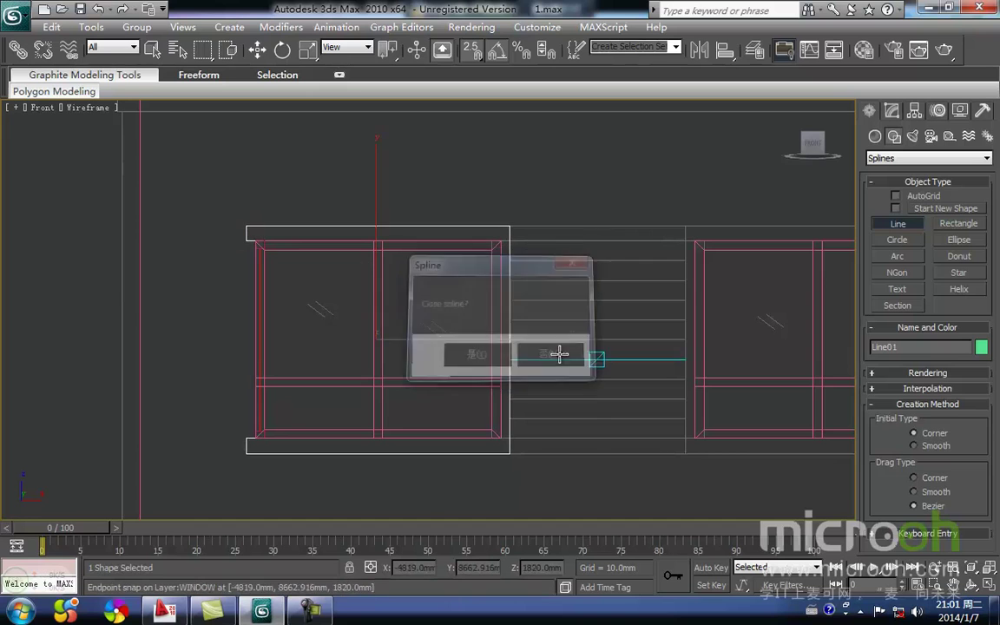
# Step: Move the surround outline along Y in the Top view to just behind the facade wall
pyautogui.press('w')
pyautogui.moveTo(586, 373); pyautogui.dragTo(584, 351, button='middle')
pyautogui.scroll(-2, 584, 352)
pyautogui.press('t')
pyautogui.press('z')
pyautogui.scroll(-10, 486, 324)
pyautogui.moveTo(461, 365); pyautogui.dragTo(470, 294, button='middle')
pyautogui.moveTo(436, 178); pyautogui.dragTo(391, 448)
pyautogui.moveTo(391, 448); pyautogui.dragTo(413, 219, button='middle')
pyautogui.scroll(5, 436, 327)
pyautogui.moveTo(465, 375); pyautogui.dragTo(473, 262, button='middle')
pyautogui.moveTo(454, 321); pyautogui.dragTo(465, 295, button='middle')
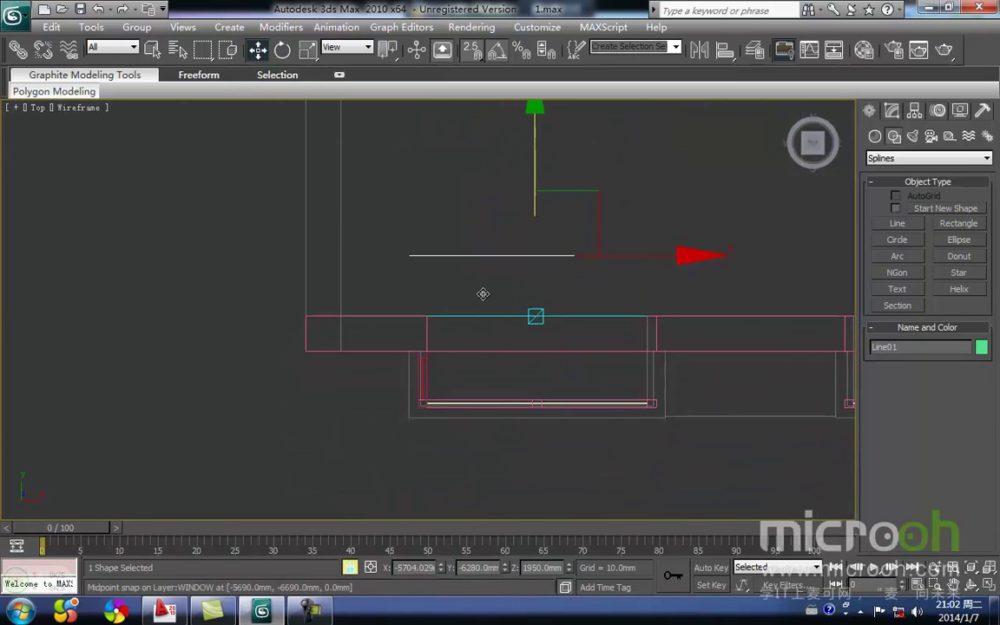
# Step: Measure the surround's projection from the wall face to its outer CAD line with a Tape helper and delete the helper
pyautogui.click(950, 137)
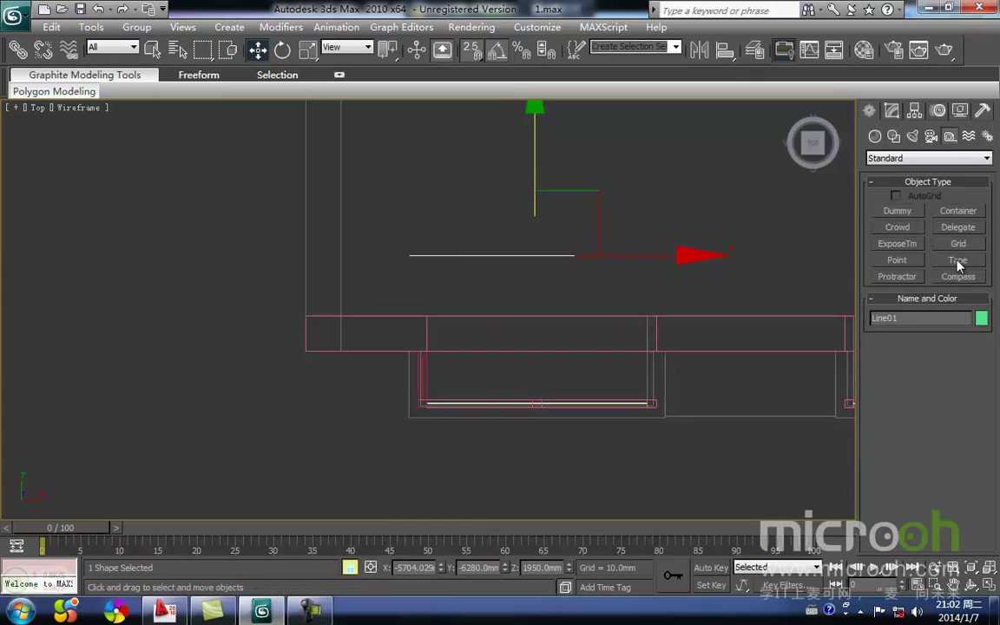
pyautogui.click(959, 261)
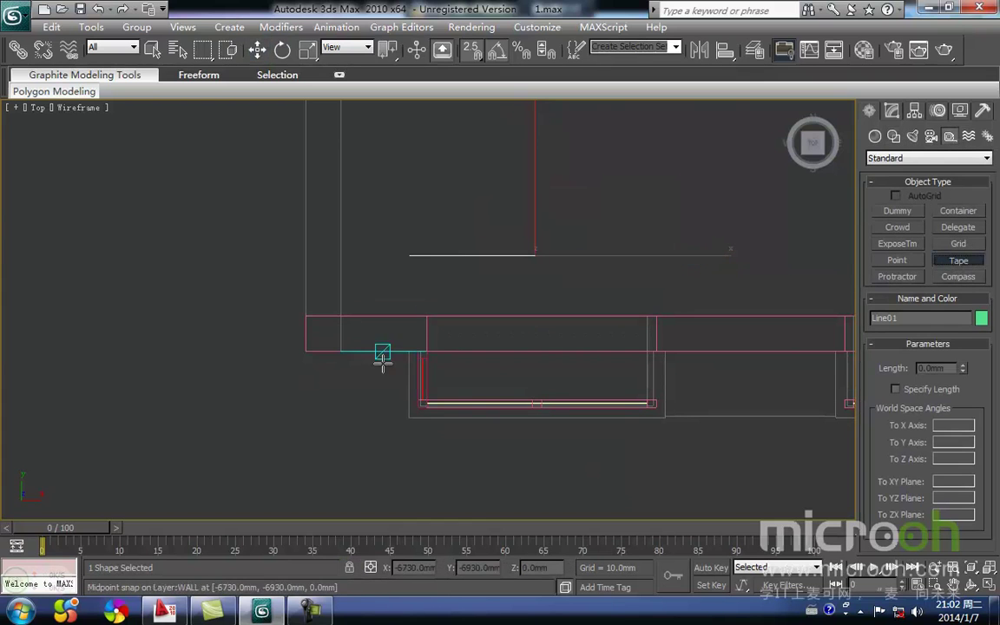
pyautogui.moveTo(402, 353); pyautogui.dragTo(392, 418)
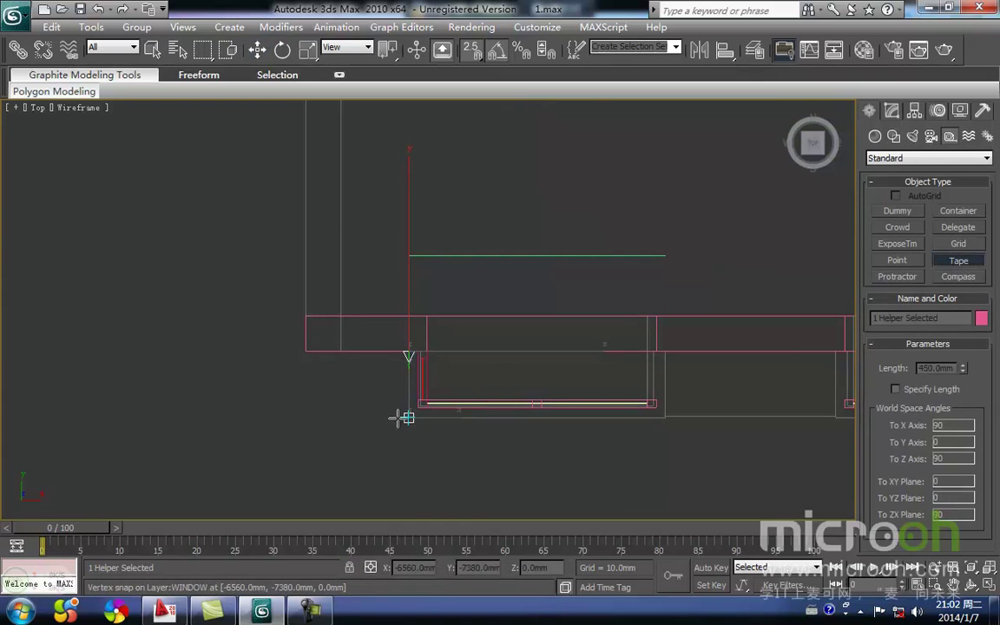
pyautogui.press('Delete')
# Step: Extrude the window surround outline by 450 mm
pyautogui.press('w')
pyautogui.click(549, 256)
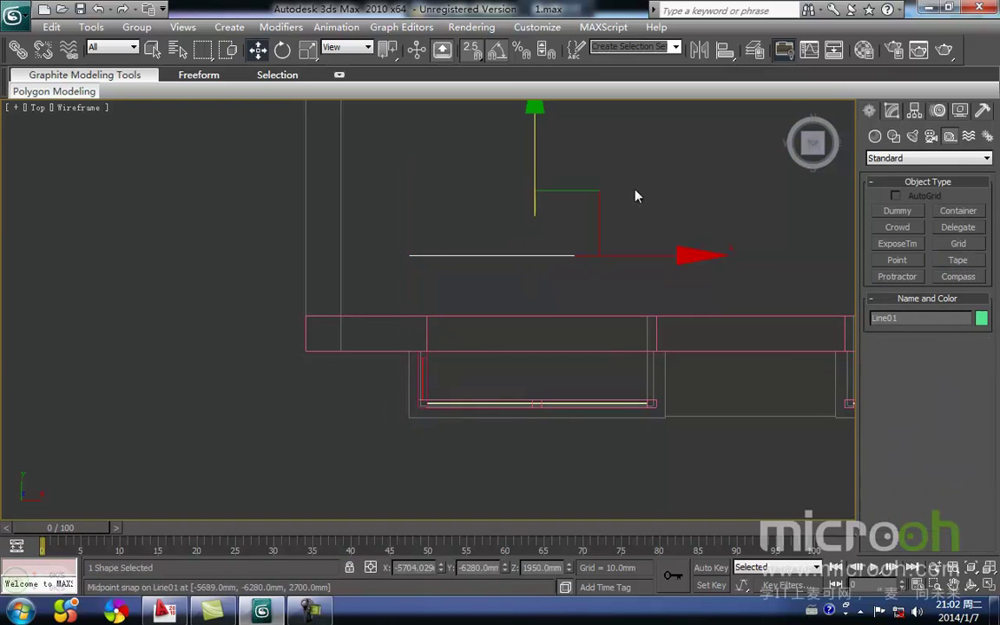
pyautogui.click(894, 113)
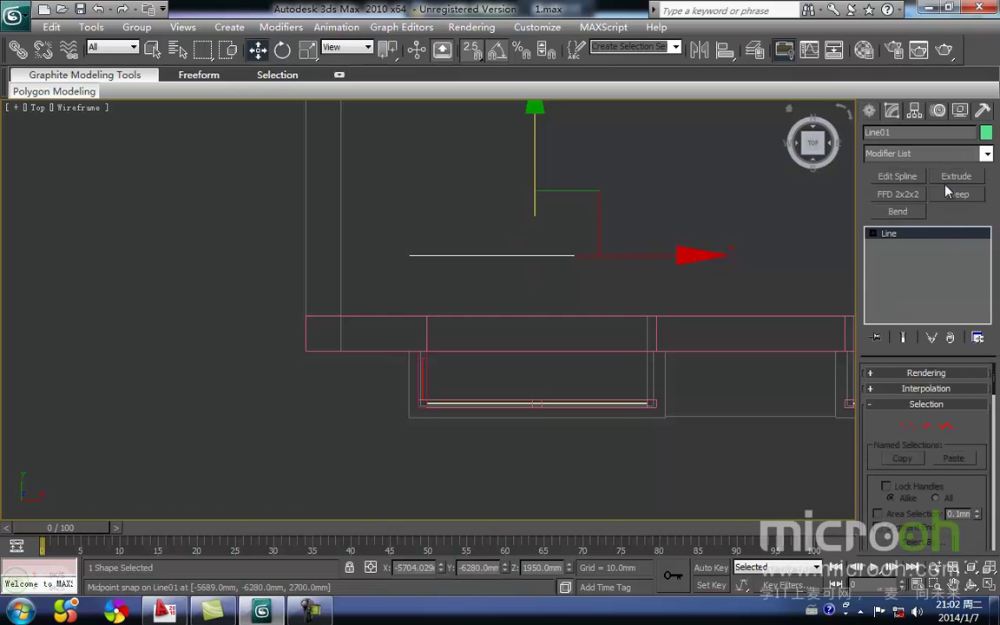
pyautogui.click(955, 176)
pyautogui.moveTo(963, 396); pyautogui.dragTo(710, 406)
pyautogui.write('450')
pyautogui.press('Return')
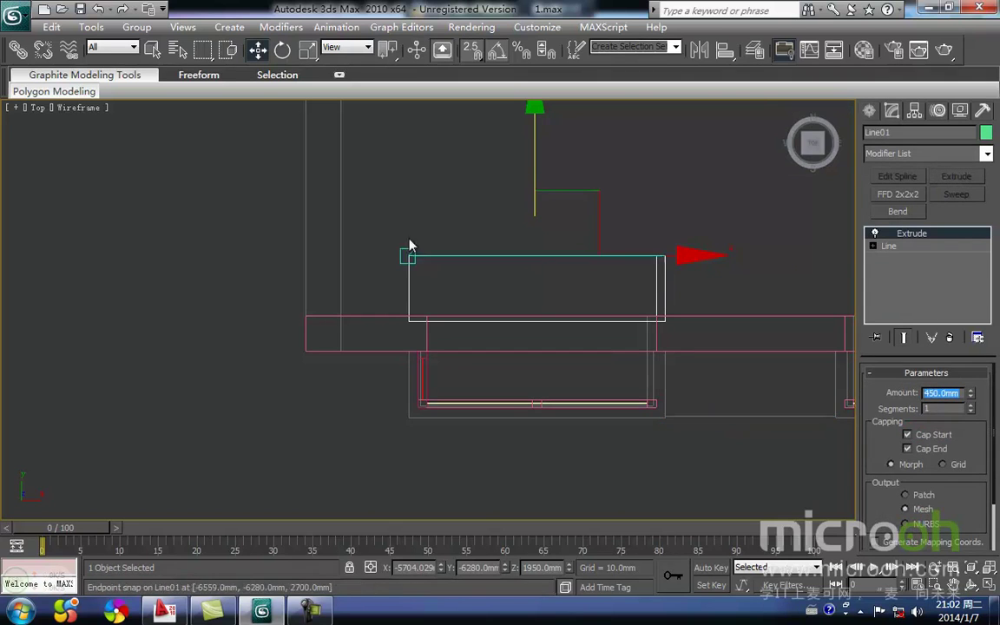
# Step: Snap the extruded surround along Y onto the wall face around the window and check it in shaded display
pyautogui.moveTo(408, 242); pyautogui.dragTo(391, 293, button='middle')
pyautogui.moveTo(393, 305); pyautogui.dragTo(288, 403)
pyautogui.moveTo(415, 347); pyautogui.dragTo(400, 352, button='middle')
pyautogui.press('F3')
pyautogui.scroll(-3, 421, 368)
pyautogui.moveTo(463, 392)
pyautogui.keyDown('alt'); pyautogui.mouseDown(button='middle')
pyautogui.moveTo(507, 371)
pyautogui.moveTo(529, 317)
pyautogui.moveTo(364, 318)
pyautogui.mouseUp(button='middle'); pyautogui.keyUp('alt')
# Step: Show the surround in the Front view and open the Material Editor beside it
pyautogui.press('f')
pyautogui.press('z')
pyautogui.scroll(-4, 364, 318)
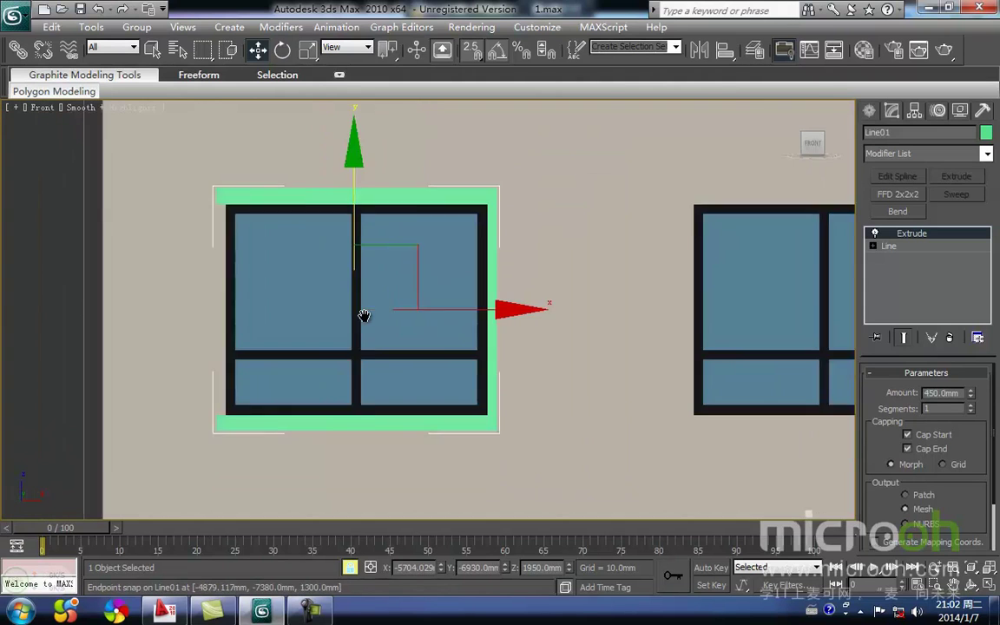
pyautogui.press('m')
pyautogui.moveTo(692, 66); pyautogui.dragTo(868, 52)
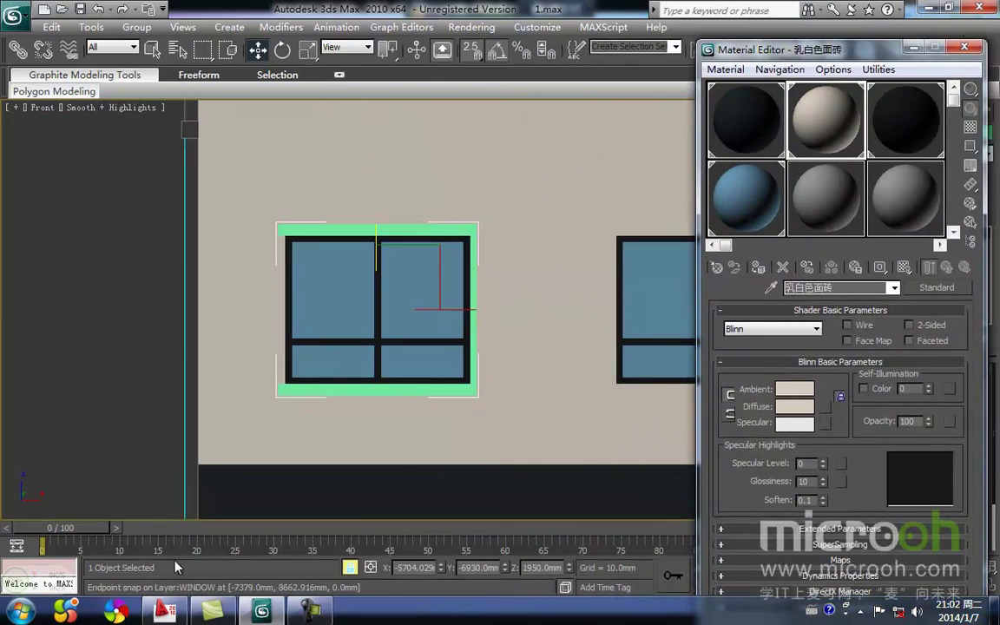
# Step: Switch to AutoCAD, examine the elevation around the ground-floor windows for the surround's finish, and return to 3ds Max
pyautogui.click(166, 611)
pyautogui.scroll(-6, 272, 389)
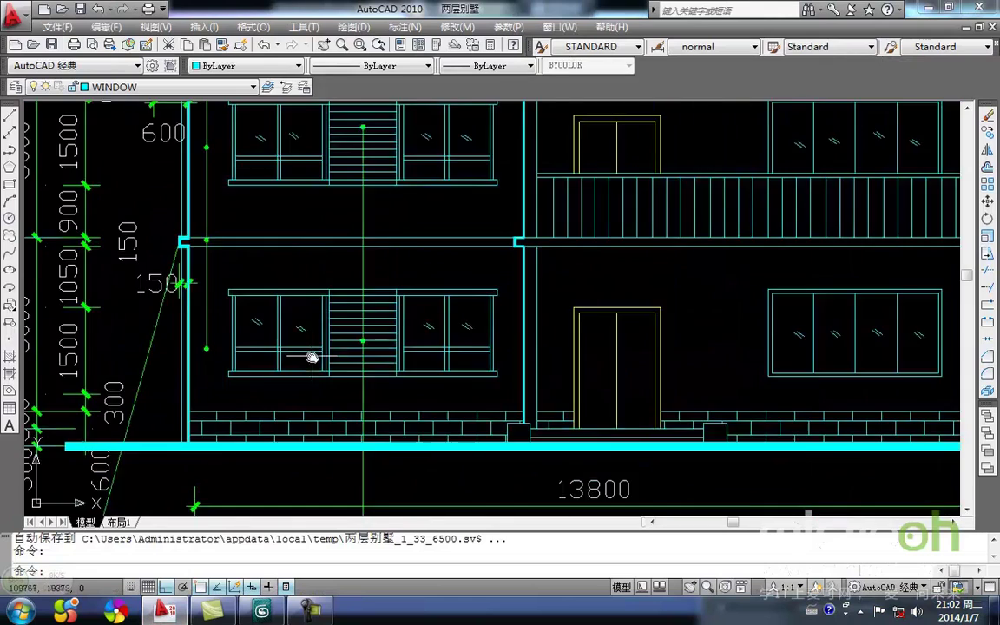
pyautogui.scroll(5, 334, 361)
pyautogui.moveTo(335, 359); pyautogui.dragTo(335, 339, button='middle')
pyautogui.scroll(-2, 335, 339)
pyautogui.moveTo(346, 377); pyautogui.dragTo(338, 452, button='middle')
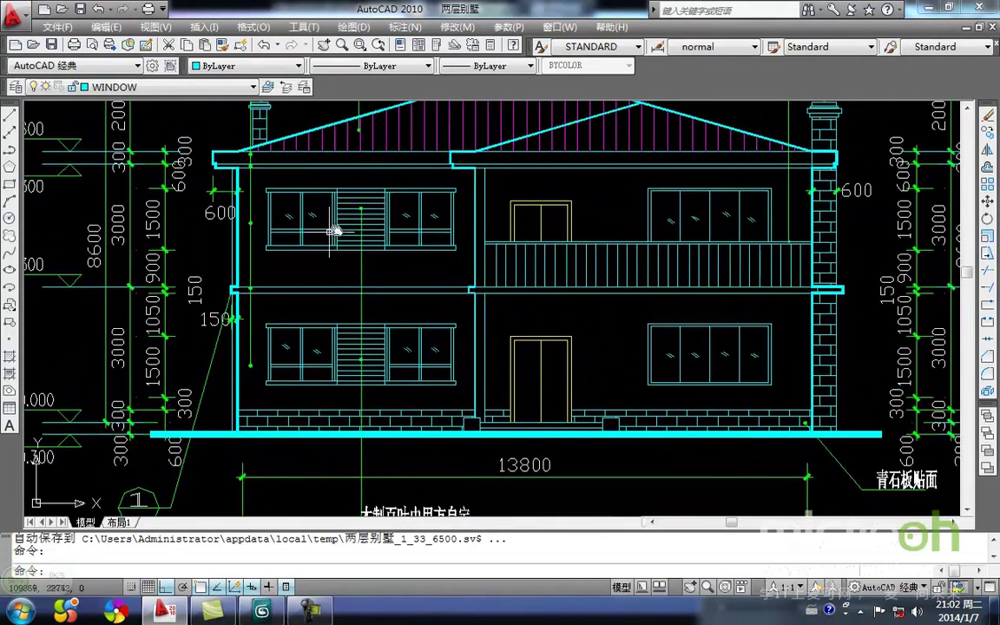
pyautogui.click(263, 611)
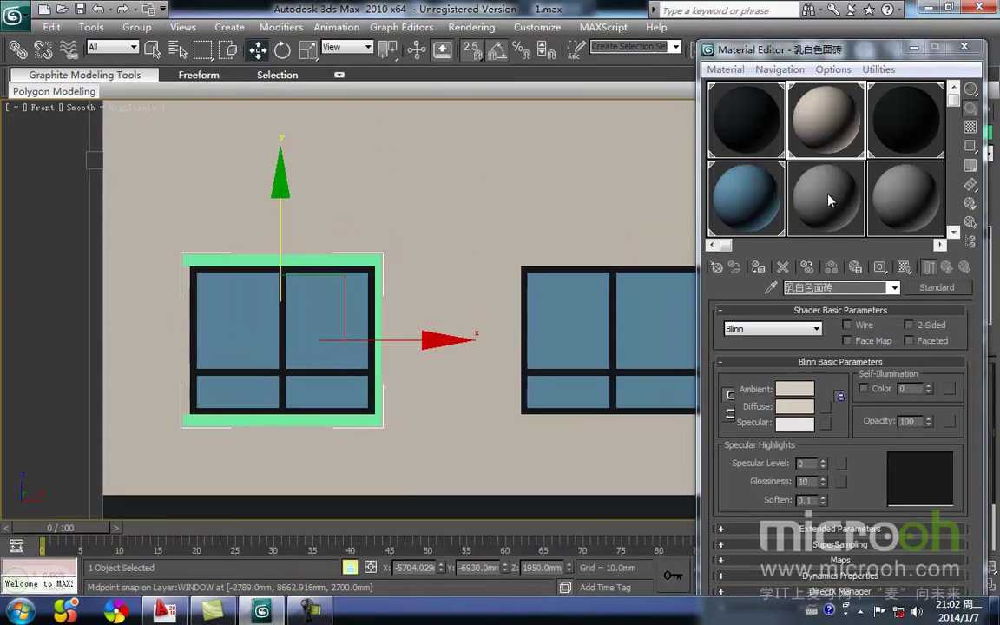
# Step: Name an unused material 白色, set its ambient and diffuse colour to white (247, 247, 247) and assign it to the window surround
pyautogui.click(827, 200)
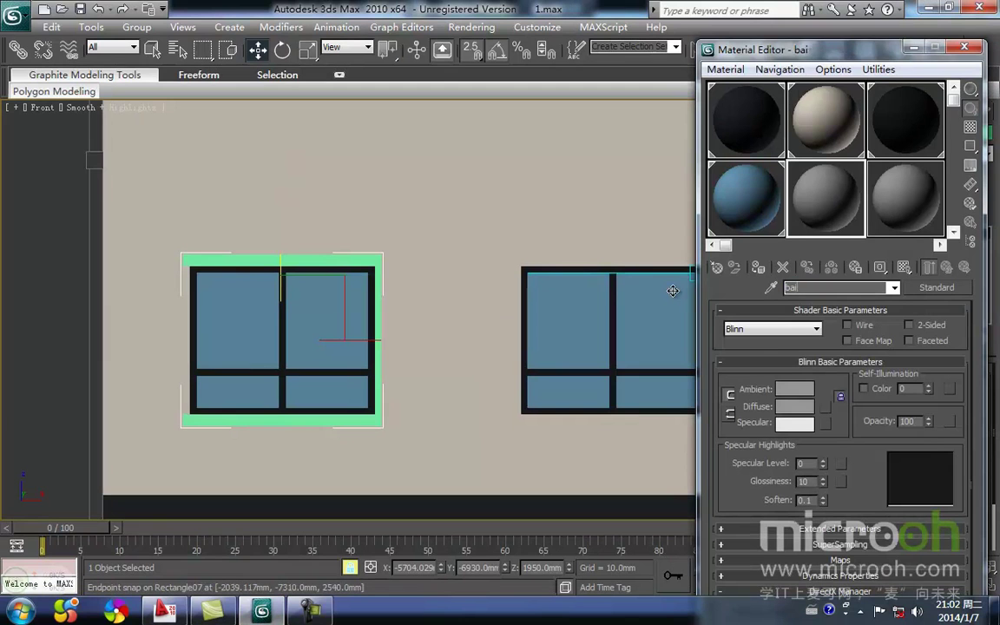
pyautogui.write('baise')
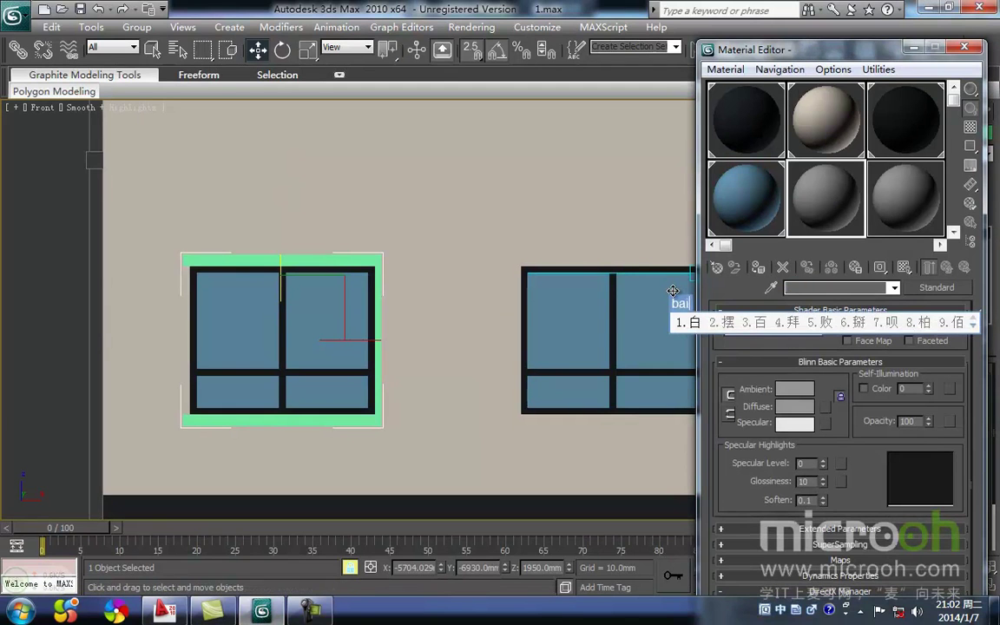
pyautogui.press('space')
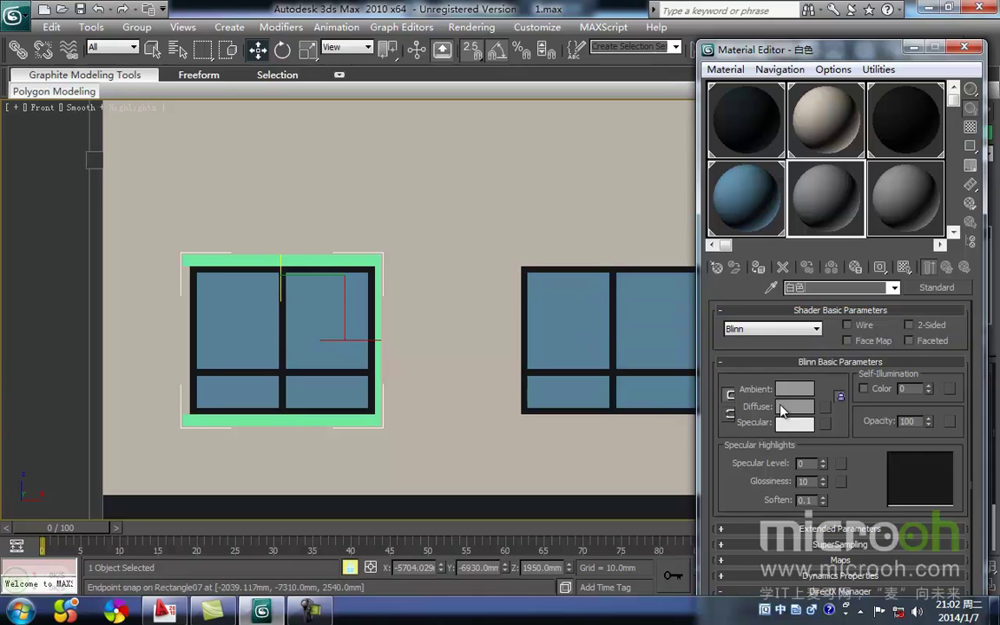
pyautogui.click(799, 391)
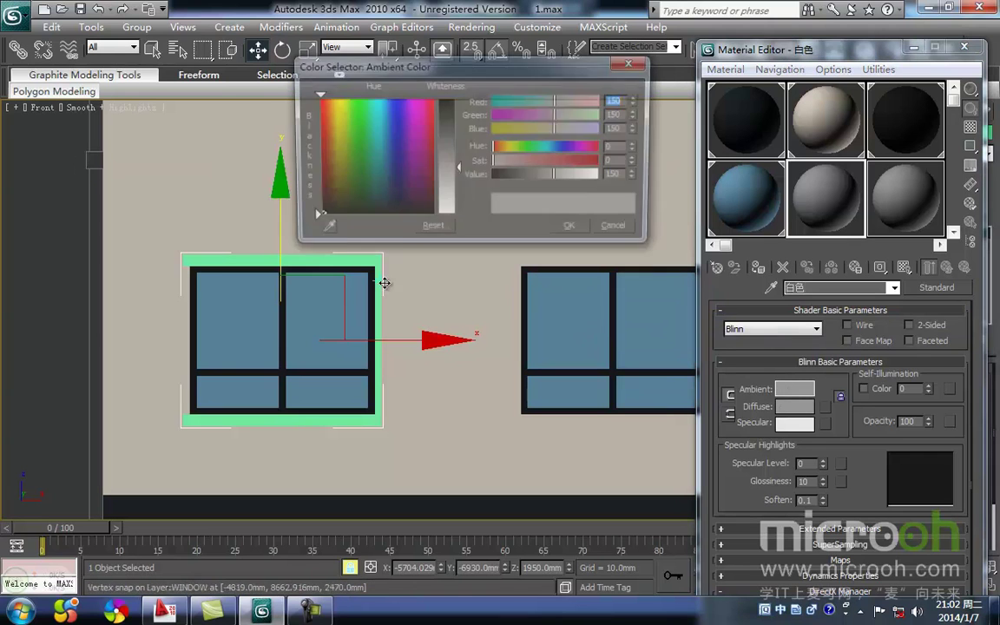
pyautogui.moveTo(457, 174); pyautogui.dragTo(458, 217)
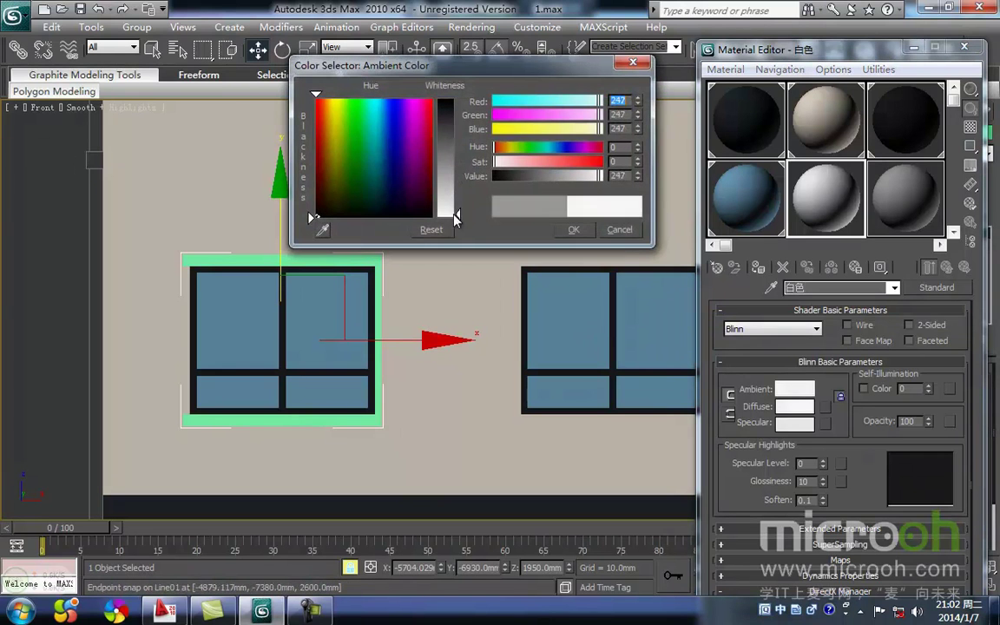
pyautogui.click(573, 230)
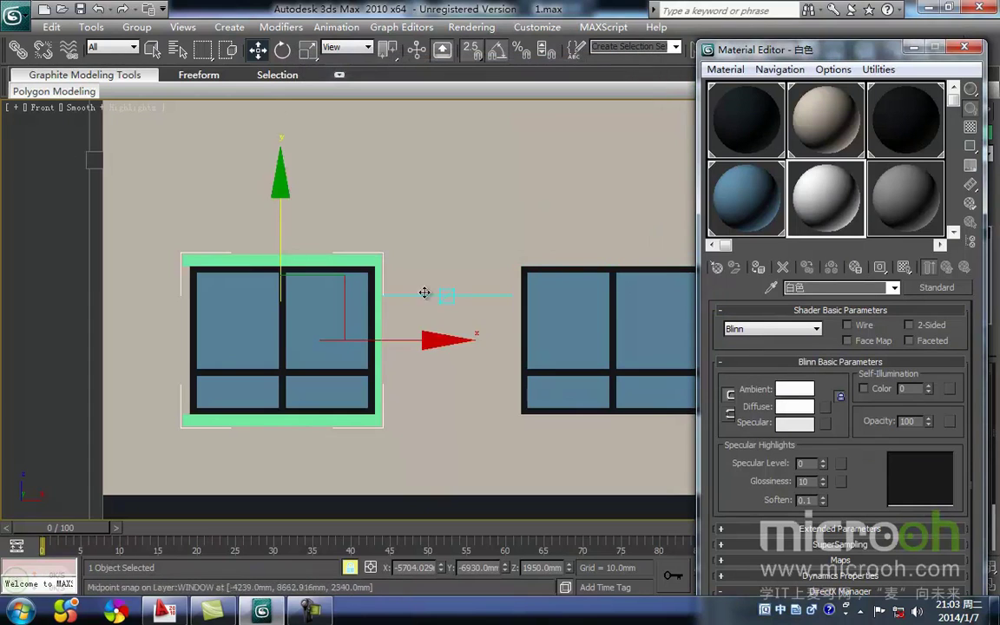
pyautogui.click(758, 269)
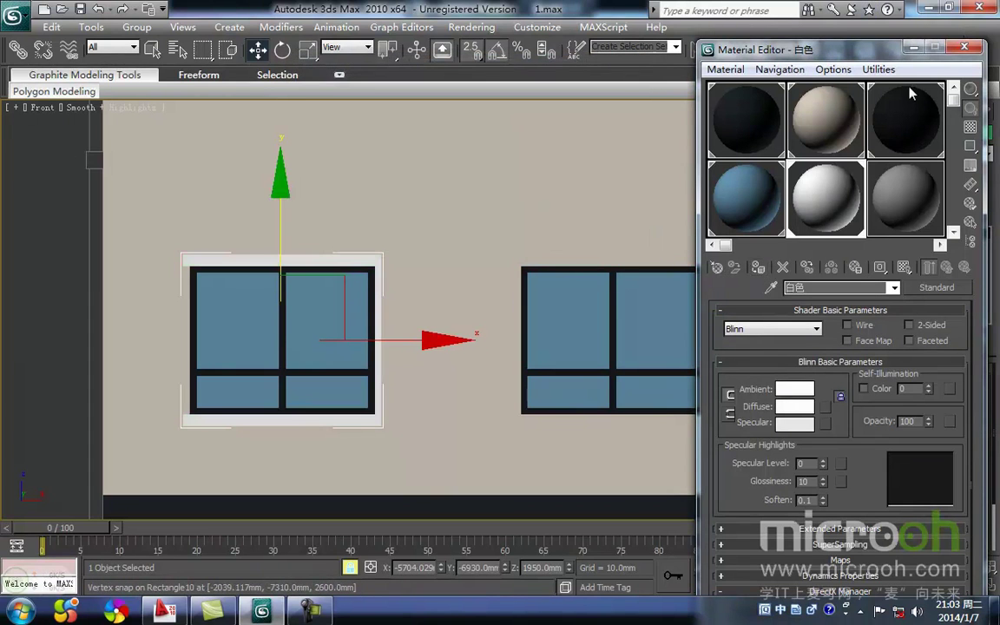
# Step: Clone the white window surround as one instance and place it along X toward the neighbouring ground-floor window in the Front view
pyautogui.click(918, 50)
pyautogui.moveTo(464, 254)
pyautogui.mouseDown(button='middle')
pyautogui.moveTo(441, 283)
pyautogui.moveTo(443, 252)
pyautogui.mouseUp(button='middle')
pyautogui.press('F3')
pyautogui.moveTo(467, 288); pyautogui.dragTo(438, 288, button='middle')
pyautogui.keyDown('shift'); pyautogui.moveTo(393, 323); pyautogui.dragTo(559, 326); pyautogui.keyUp('shift')
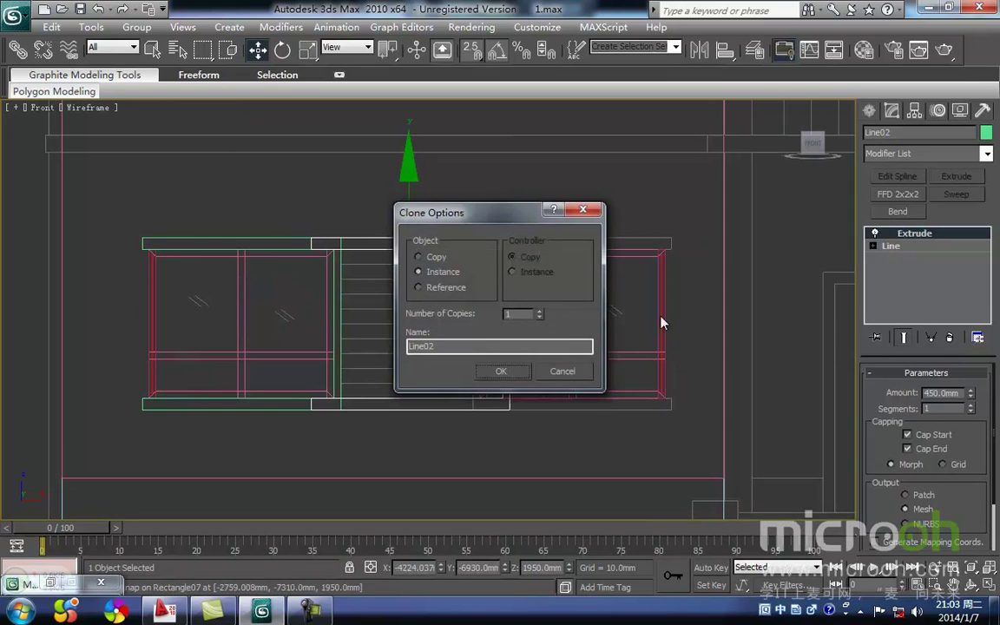
pyautogui.click(506, 378)
# Step: Mirror the cloned surround about X with No Clone, snap it onto the second window and check both surrounds shaded
pyautogui.click(699, 50)
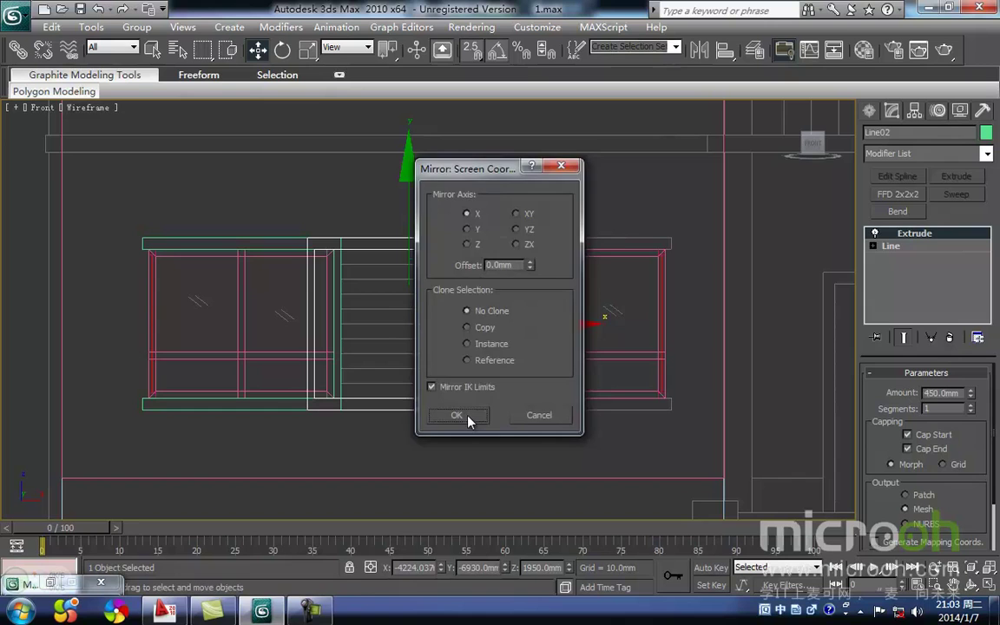
pyautogui.click(457, 416)
pyautogui.moveTo(511, 228); pyautogui.dragTo(672, 227)
pyautogui.click(676, 228)
pyautogui.moveTo(504, 272); pyautogui.dragTo(553, 275, button='middle')
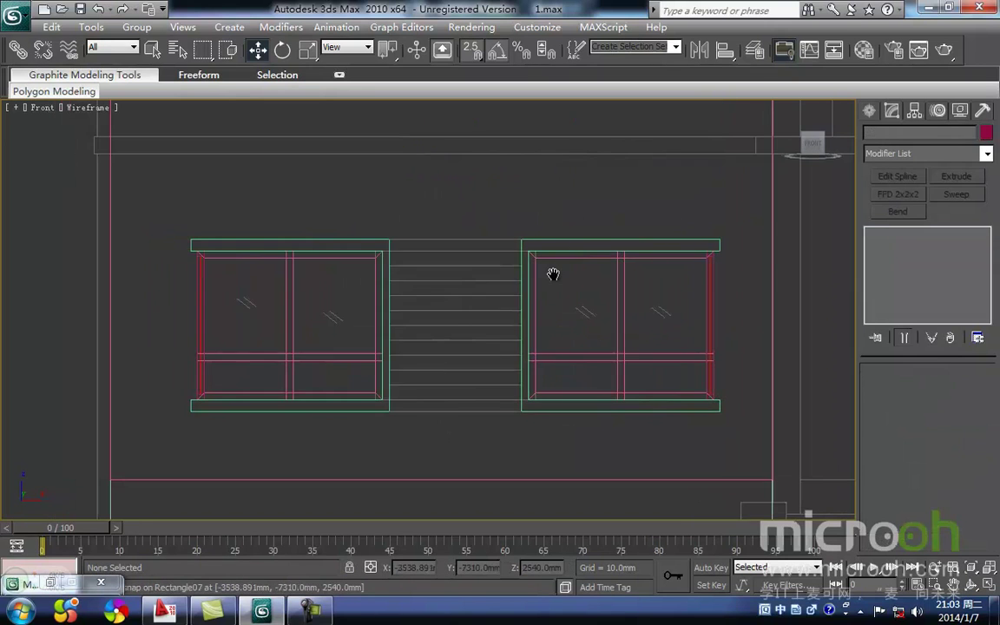
pyautogui.press('F3')
pyautogui.press('F3')
# Step: Switch to AutoCAD, examine the louvre area and its note between the two ground-floor windows, and return to 3ds Max
pyautogui.moveTo(466, 281)
pyautogui.mouseDown(button='middle')
pyautogui.moveTo(483, 257)
pyautogui.moveTo(443, 296)
pyautogui.moveTo(449, 287)
pyautogui.mouseUp(button='middle')
pyautogui.scroll(2, 484, 257)
pyautogui.moveTo(550, 382); pyautogui.dragTo(551, 374, button='middle')
pyautogui.moveTo(518, 249); pyautogui.dragTo(563, 234, button='middle')
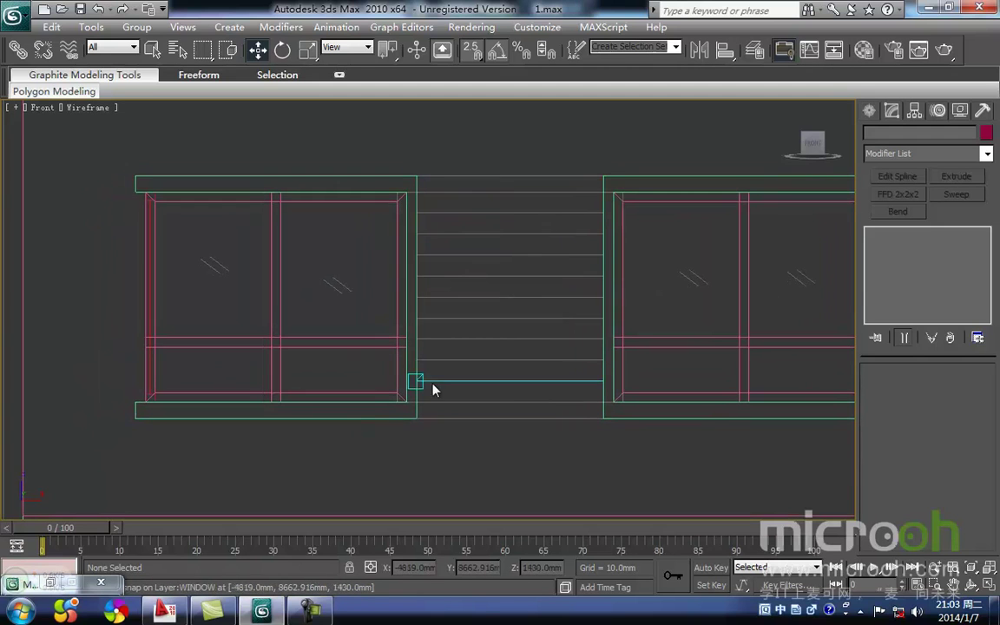
pyautogui.click(164, 611)
pyautogui.scroll(4, 382, 299)
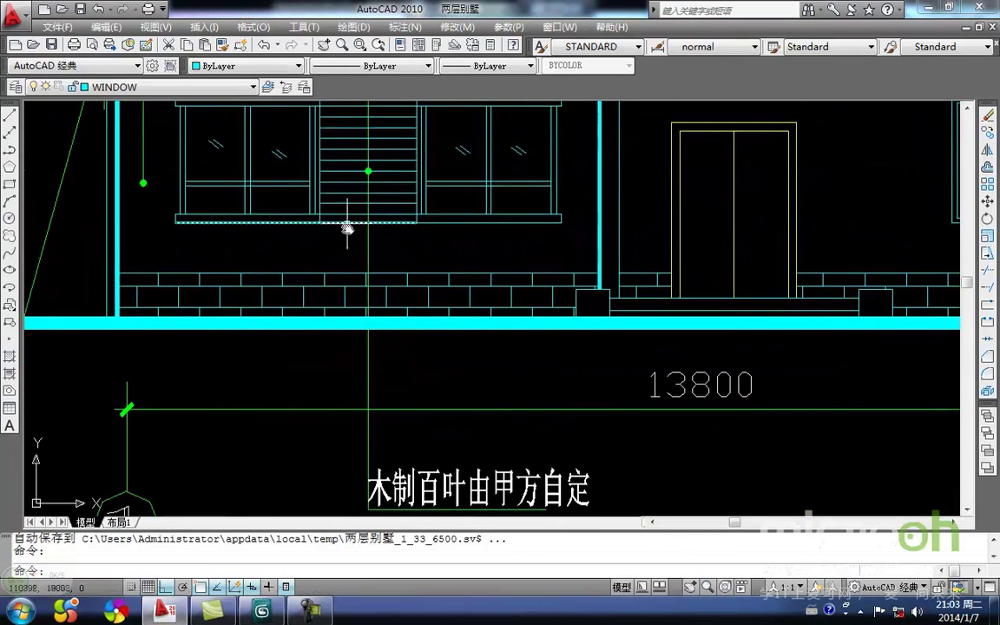
pyautogui.click(261, 612)
pyautogui.moveTo(378, 336); pyautogui.dragTo(334, 351, button='middle')
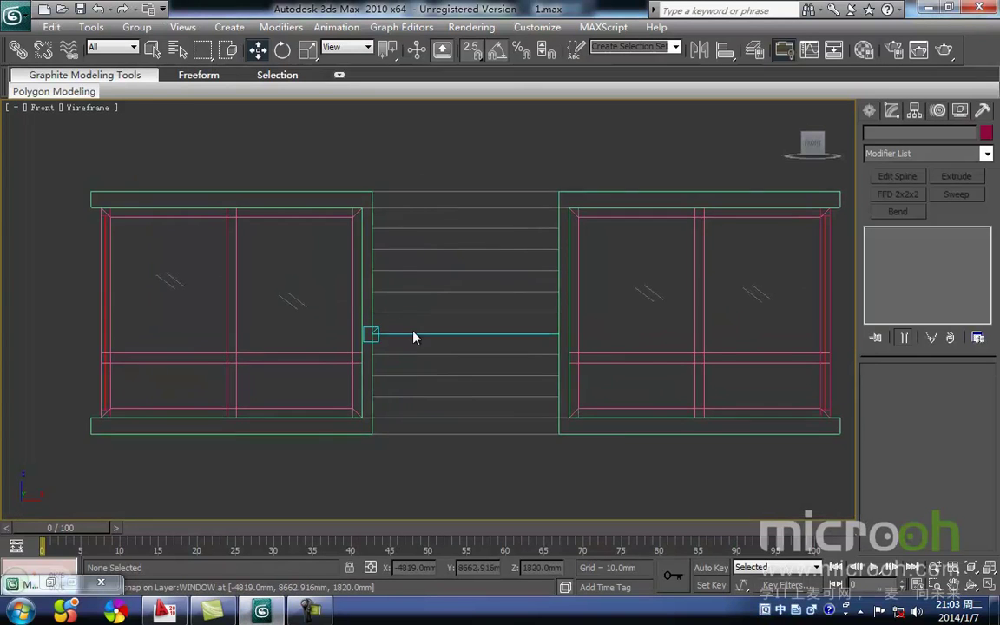
pyautogui.moveTo(413, 333); pyautogui.dragTo(391, 344, button='middle')
# Step: Examine the gap between the two window surrounds in the Top and Front views
pyautogui.press('t')
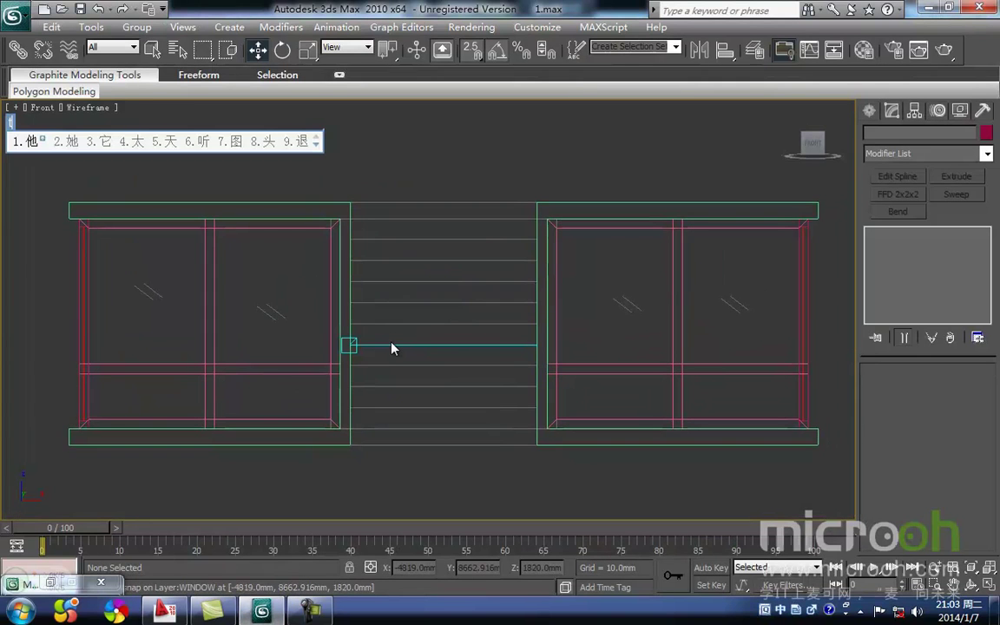
pyautogui.hotkey('ctrl', 'space')
pyautogui.press('t')
pyautogui.scroll(5, 387, 200)
pyautogui.scroll(6, 377, 307)
pyautogui.moveTo(190, 227); pyautogui.dragTo(782, 516, button='middle')
pyautogui.moveTo(502, 307); pyautogui.dragTo(483, 270, button='middle')
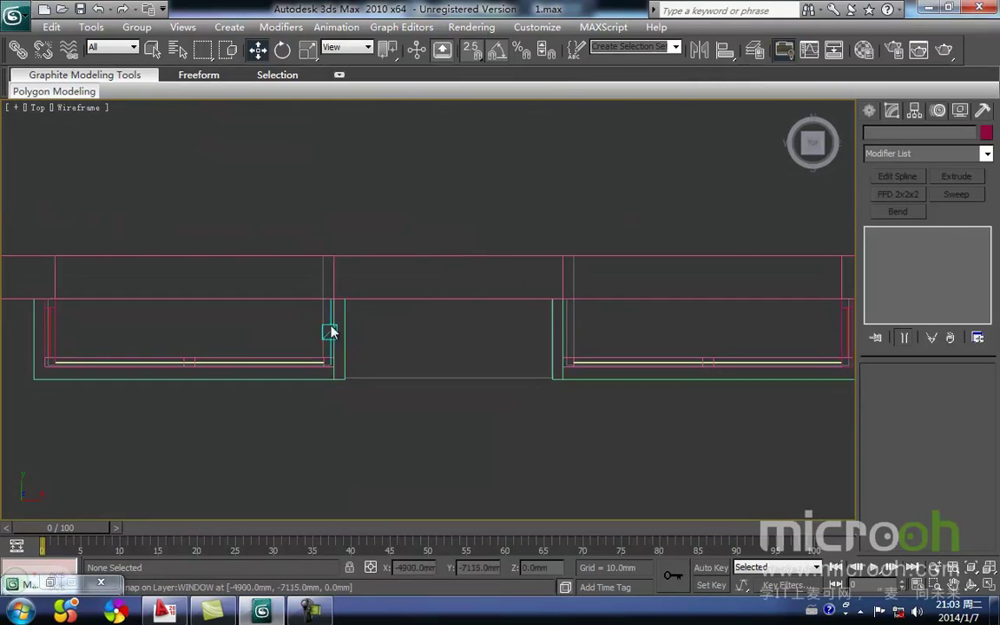
pyautogui.moveTo(444, 340)
pyautogui.mouseDown(button='middle')
pyautogui.moveTo(431, 364)
pyautogui.moveTo(397, 383)
pyautogui.mouseUp(button='middle')
pyautogui.scroll(-2, 402, 375)
pyautogui.press('f')
pyautogui.moveTo(387, 322); pyautogui.dragTo(434, 263, button='middle')
pyautogui.scroll(2, 326, 347)
pyautogui.scroll(6, 469, 317)
pyautogui.moveTo(425, 231); pyautogui.dragTo(430, 220, button='middle')
pyautogui.moveTo(539, 251); pyautogui.dragTo(522, 273, button='middle')
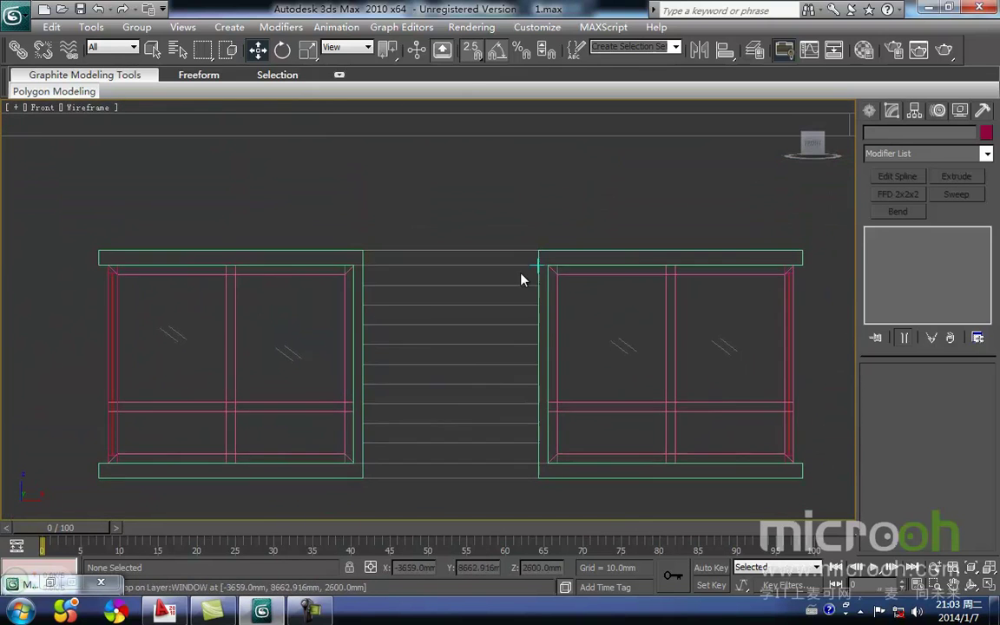
# Step: Draw a snapped rectangle in the Top view across the gap between the two surrounds, projecting from the wall face
pyautogui.press('t')
pyautogui.press('z')
pyautogui.moveTo(359, 412); pyautogui.dragTo(414, 318, button='middle')
pyautogui.scroll(12, 413, 320)
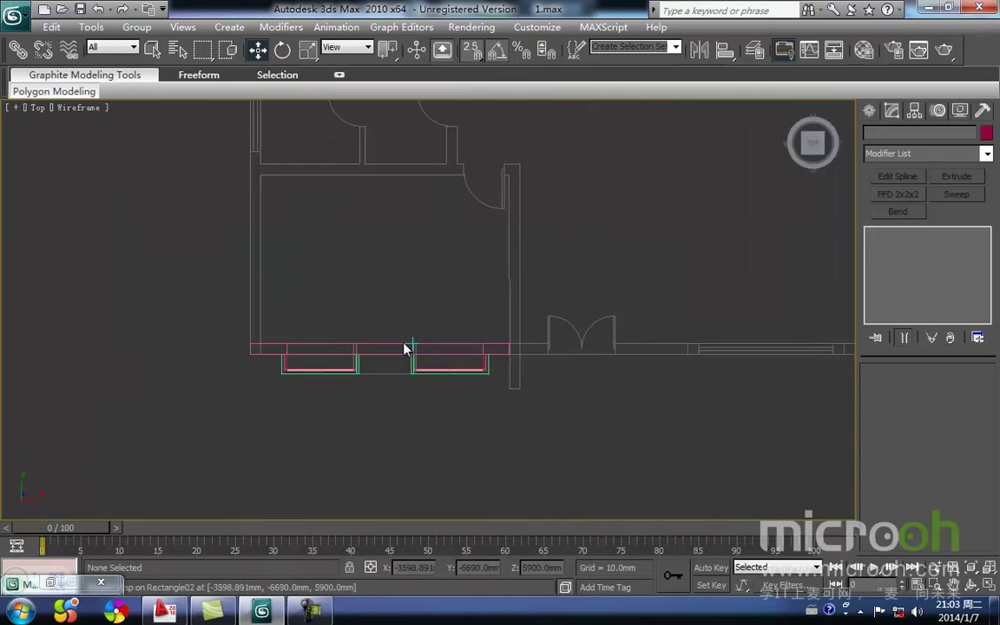
pyautogui.click(869, 111)
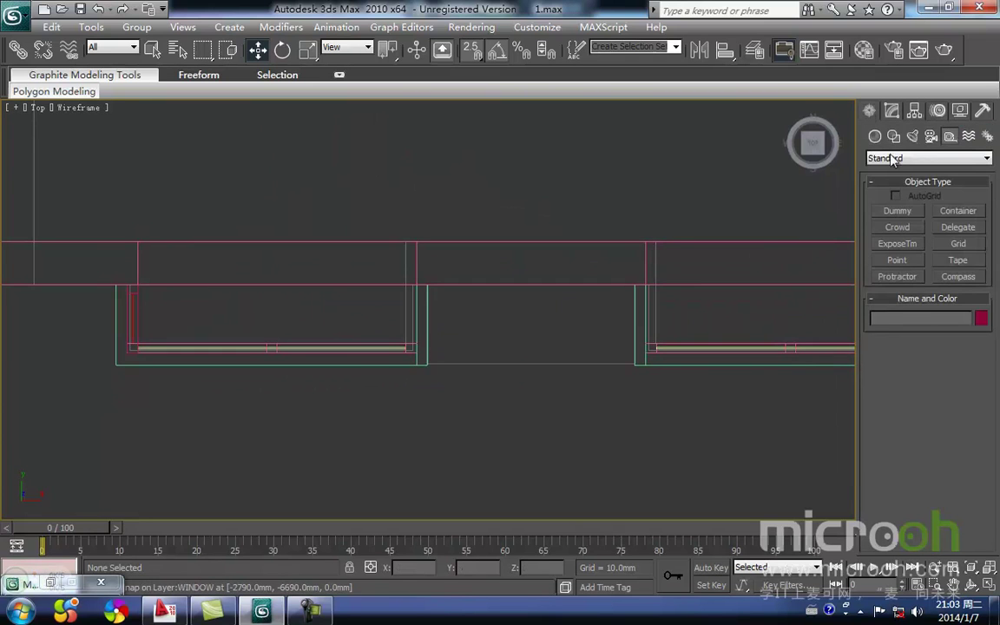
pyautogui.click(894, 137)
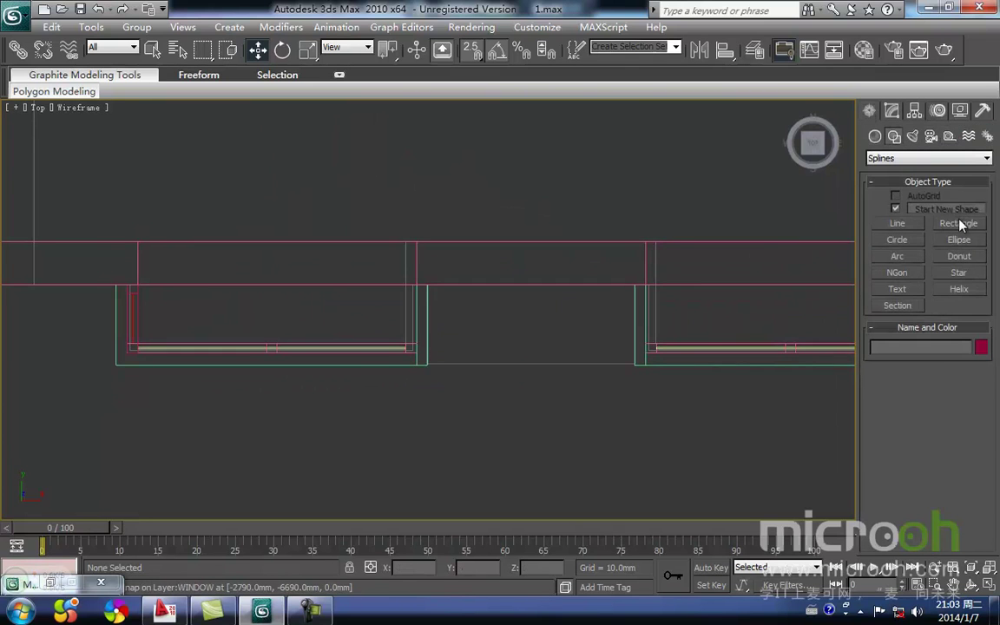
pyautogui.click(960, 223)
pyautogui.scroll(2, 487, 293)
pyautogui.moveTo(487, 293); pyautogui.dragTo(416, 295, button='middle')
pyautogui.moveTo(379, 238); pyautogui.dragTo(669, 349)
pyautogui.press('w')
pyautogui.click(618, 368)
pyautogui.click(572, 346)
# Step: Raise the new rectangle in the Front view and snap it to the lower edge of the window surrounds
pyautogui.moveTo(561, 354); pyautogui.dragTo(670, 388, button='middle')
pyautogui.press('f')
pyautogui.press('z')
pyautogui.scroll(-9, 469, 346)
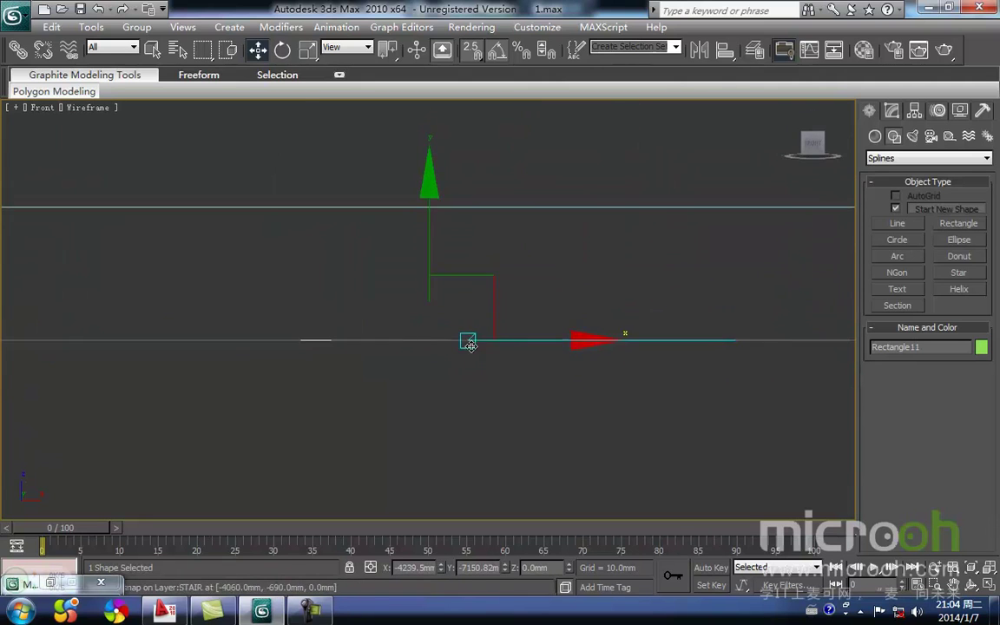
pyautogui.moveTo(435, 326); pyautogui.dragTo(432, 357, button='middle')
pyautogui.press('space')
pyautogui.moveTo(422, 301); pyautogui.dragTo(419, 215)
pyautogui.scroll(5, 428, 310)
pyautogui.moveTo(333, 327); pyautogui.dragTo(432, 304, button='middle')
pyautogui.moveTo(430, 301); pyautogui.dragTo(422, 253)
pyautogui.moveTo(551, 264); pyautogui.dragTo(535, 302, button='middle')
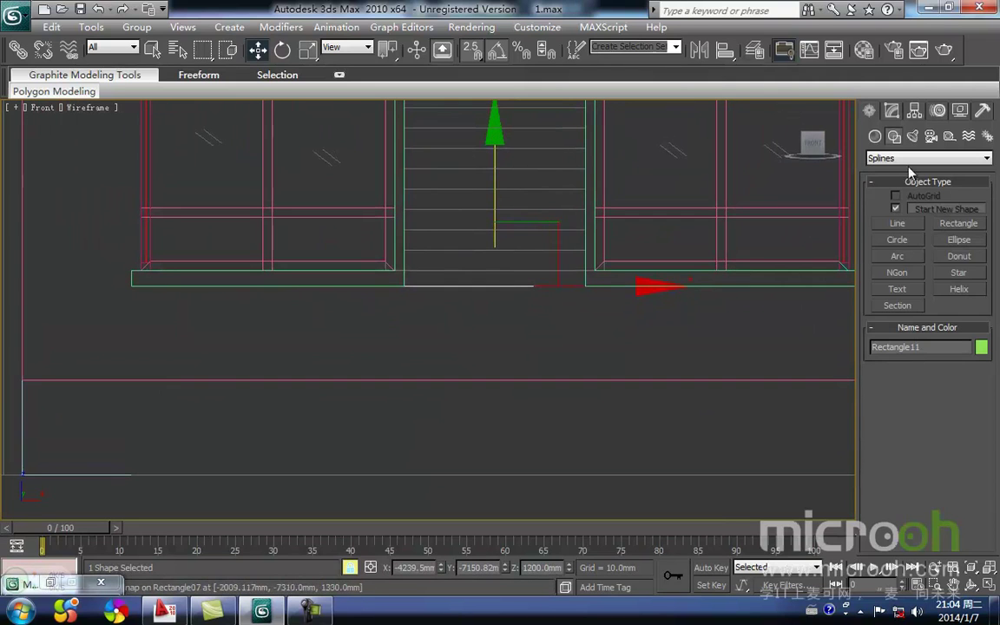
# Step: Extrude the rectangle between the surrounds by 100 mm to form the lower connecting slab
pyautogui.click(893, 110)
pyautogui.click(956, 176)
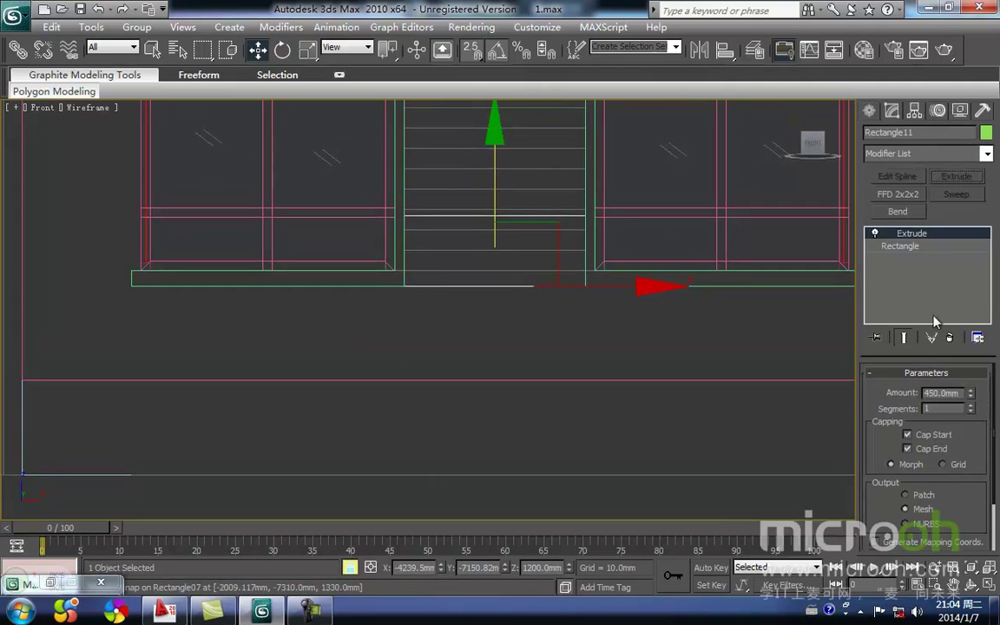
pyautogui.moveTo(718, 290); pyautogui.dragTo(664, 311, button='middle')
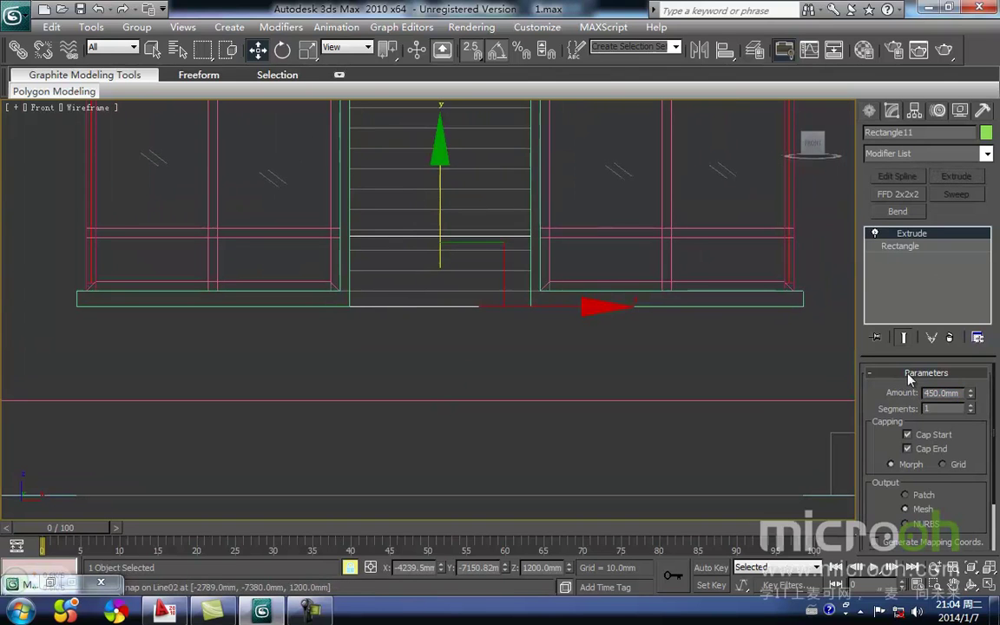
pyautogui.moveTo(965, 392); pyautogui.dragTo(843, 394)
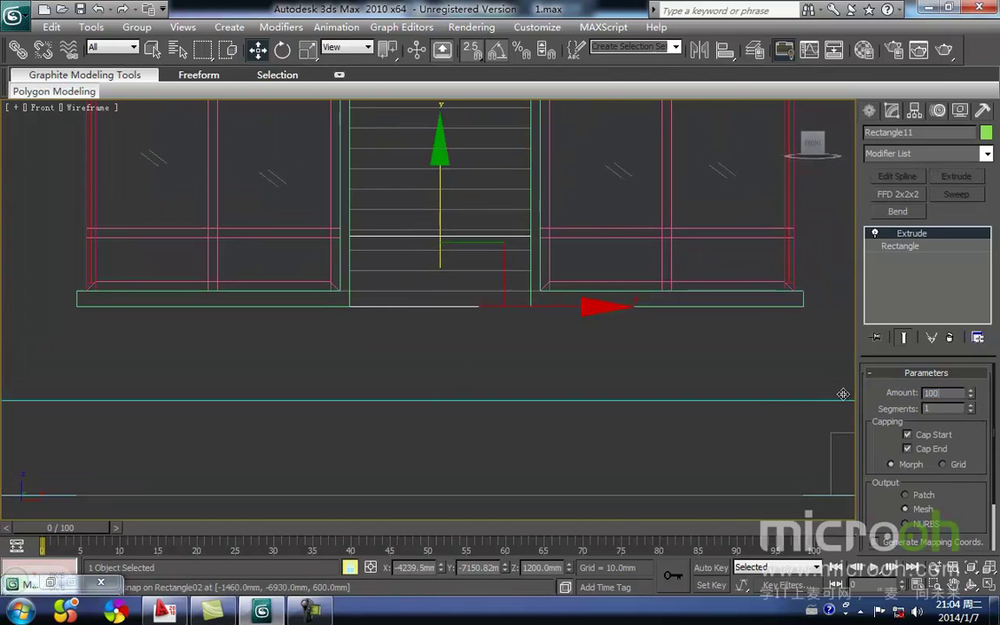
# Step: Check the lower slab in shaded display and assign the 白色 material to it
pyautogui.moveTo(558, 313); pyautogui.dragTo(516, 350, button='middle')
pyautogui.press('F3')
pyautogui.moveTo(443, 358)
pyautogui.mouseDown(button='middle')
pyautogui.moveTo(395, 342)
pyautogui.moveTo(408, 368)
pyautogui.moveTo(476, 373)
pyautogui.moveTo(363, 336)
pyautogui.mouseUp(button='middle')
pyautogui.scroll(-2, 397, 344)
pyautogui.press('m')
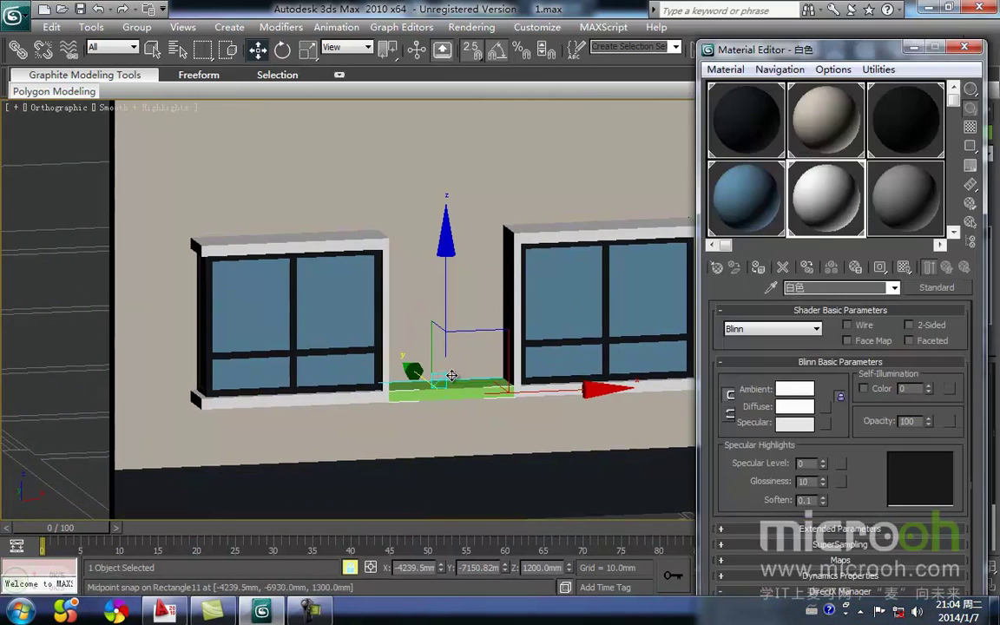
pyautogui.click(758, 269)
pyautogui.click(913, 51)
# Step: Clone the lower slab upward as one instance in the Front view
pyautogui.moveTo(550, 319); pyautogui.dragTo(539, 351, button='middle')
pyautogui.press('f')
pyautogui.press('z')
pyautogui.moveTo(393, 278); pyautogui.dragTo(407, 314, button='middle')
pyautogui.scroll(-2, 413, 306)
pyautogui.press('F3')
pyautogui.moveTo(434, 272); pyautogui.dragTo(426, 377, button='middle')
pyautogui.scroll(-2, 427, 373)
pyautogui.press('space')
pyautogui.moveTo(430, 322)
pyautogui.keyDown('shift'); pyautogui.mouseDown()
pyautogui.moveTo(432, 98)
pyautogui.moveTo(429, 217)
pyautogui.mouseUp(); pyautogui.keyUp('shift')
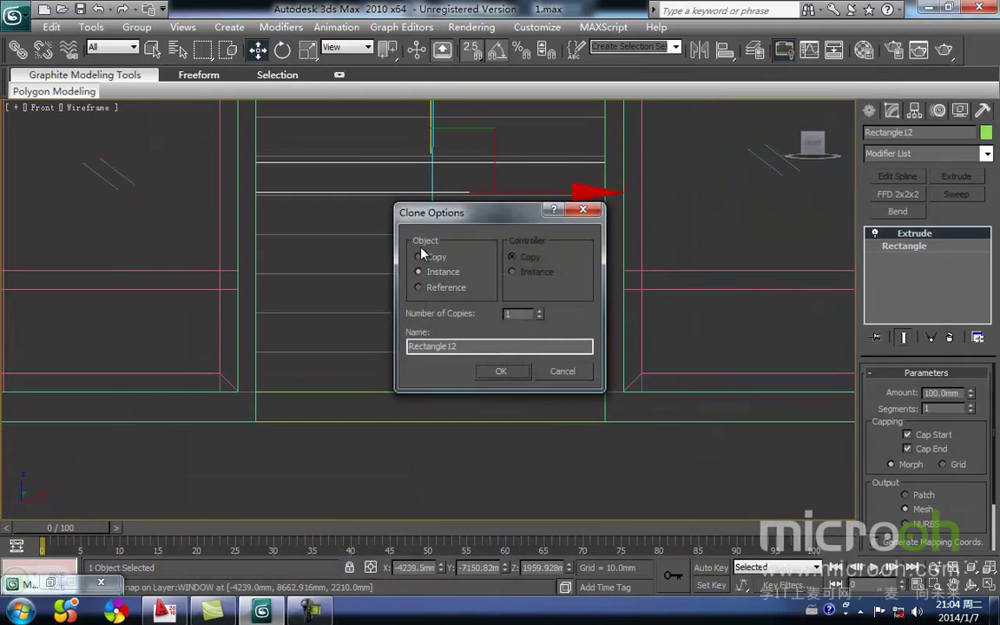
pyautogui.click(500, 375)
# Step: Snap the cloned slab along Y to the top of the gap, level with the surrounds' upper bands
pyautogui.moveTo(373, 232); pyautogui.dragTo(445, 473, button='middle')
pyautogui.press('space')
pyautogui.moveTo(330, 408)
pyautogui.mouseDown()
pyautogui.moveTo(339, 402)
pyautogui.moveTo(326, 214)
pyautogui.mouseUp()
pyautogui.moveTo(400, 261); pyautogui.dragTo(376, 252, button='middle')
# Step: Inspect in a shaded orthographic view how the upper slab meets the two window surrounds
pyautogui.press('F3')
pyautogui.scroll(-4, 410, 281)
pyautogui.keyDown('alt'); pyautogui.moveTo(418, 341); pyautogui.dragTo(293, 188, button='middle'); pyautogui.keyUp('alt')
pyautogui.moveTo(560, 411); pyautogui.dragTo(425, 349, button='middle')
pyautogui.scroll(2, 460, 355)
pyautogui.moveTo(520, 308); pyautogui.dragTo(437, 321, button='middle')
pyautogui.scroll(4, 460, 310)
pyautogui.scroll(2, 509, 246)
pyautogui.moveTo(515, 229); pyautogui.dragTo(500, 248, button='middle')
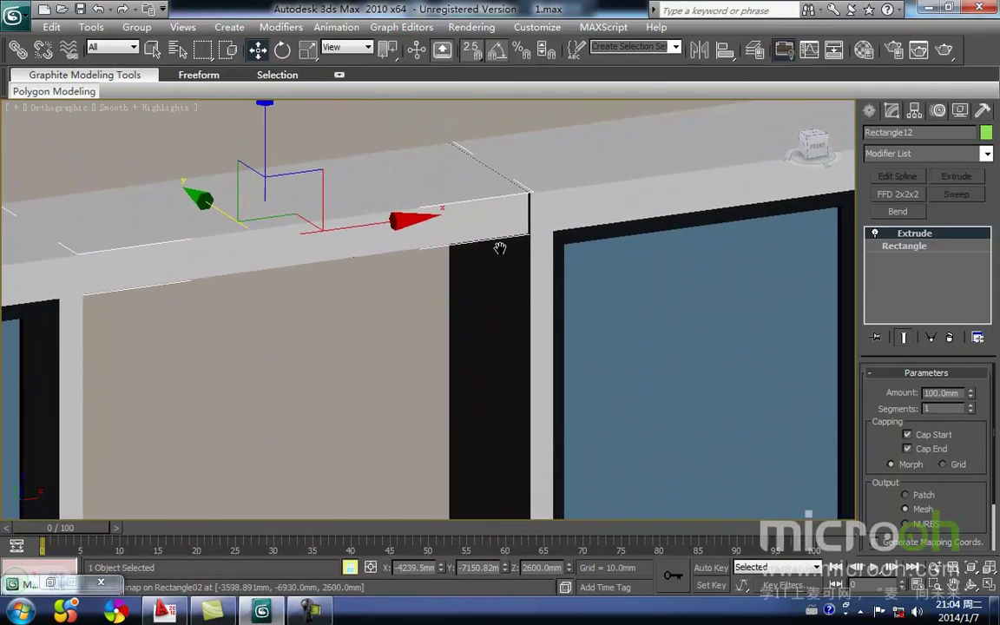
pyautogui.scroll(-2, 500, 248)
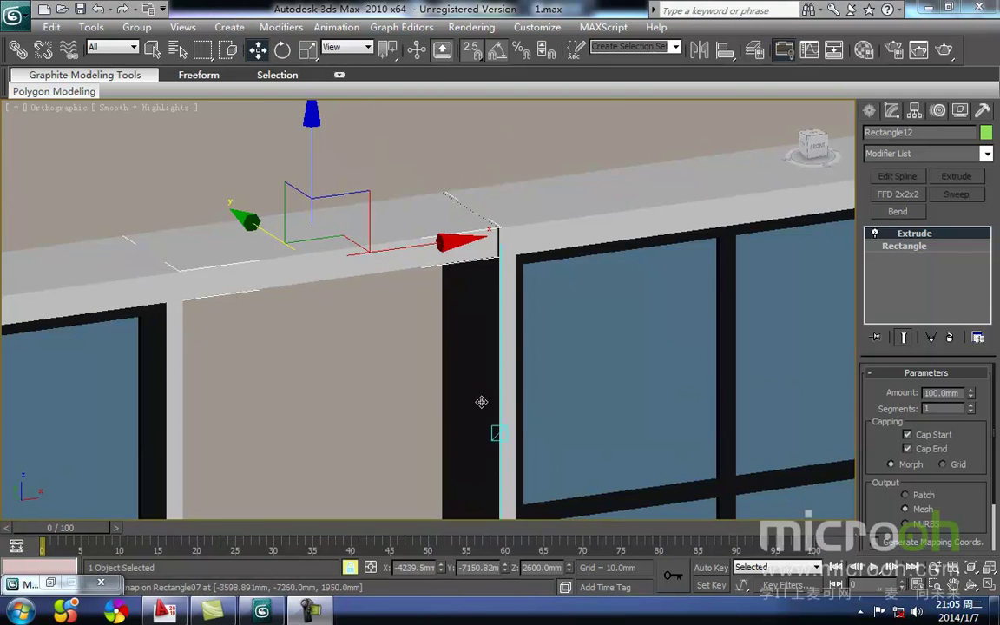
pyautogui.moveTo(478, 401); pyautogui.dragTo(491, 371, button='middle')
# Step: Draw a 1159 by 130 mm rectangle in the Front view over the lowest louvre strip just above the lower slab
pyautogui.press('f')
pyautogui.press('z')
pyautogui.scroll(-2, 398, 356)
pyautogui.moveTo(397, 342); pyautogui.dragTo(399, 303, button='middle')
pyautogui.press('F3')
pyautogui.scroll(-6, 396, 334)
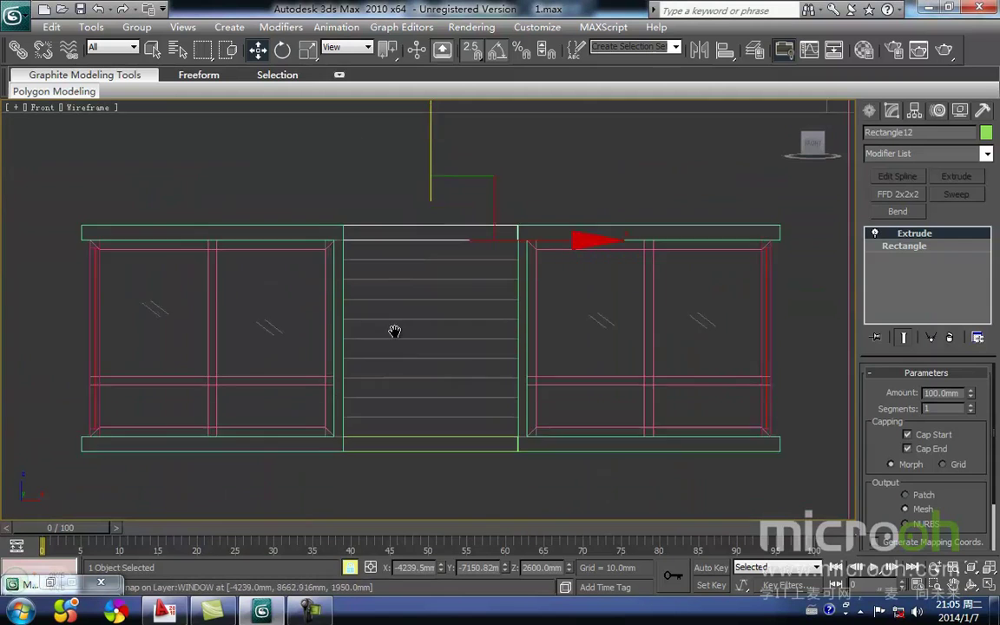
pyautogui.click(482, 444)
pyautogui.scroll(3, 472, 408)
pyautogui.moveTo(471, 408); pyautogui.dragTo(486, 357, button='middle')
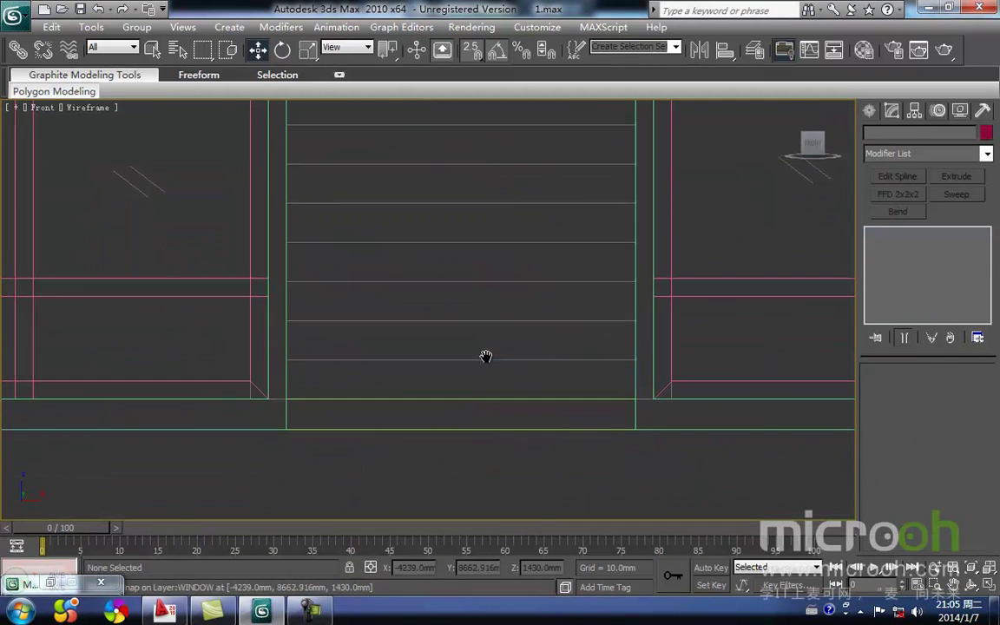
pyautogui.click(872, 112)
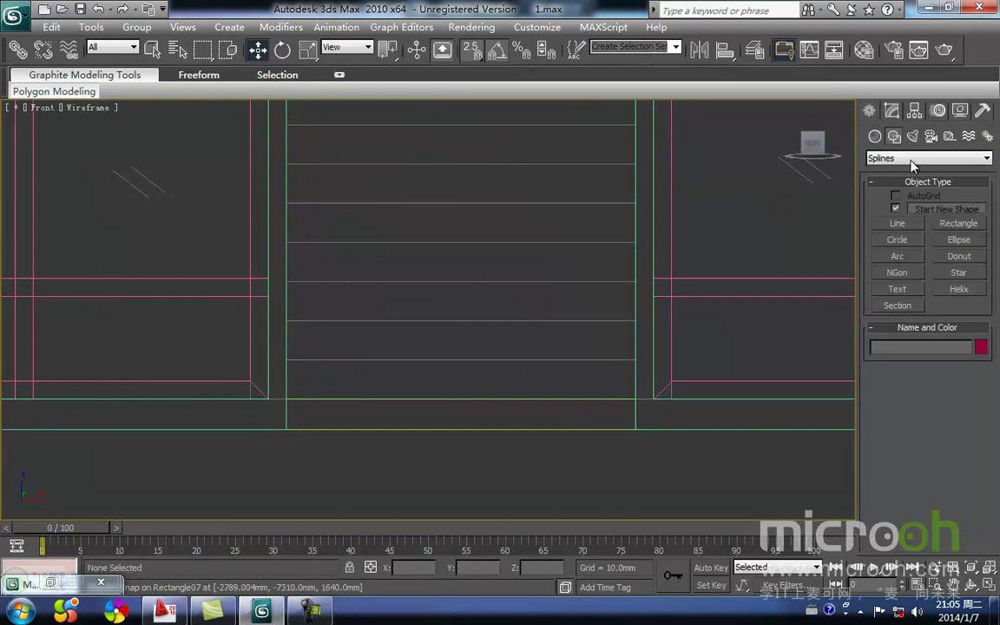
pyautogui.click(958, 225)
pyautogui.moveTo(432, 404); pyautogui.dragTo(433, 371, button='middle')
pyautogui.moveTo(286, 327); pyautogui.dragTo(634, 367)
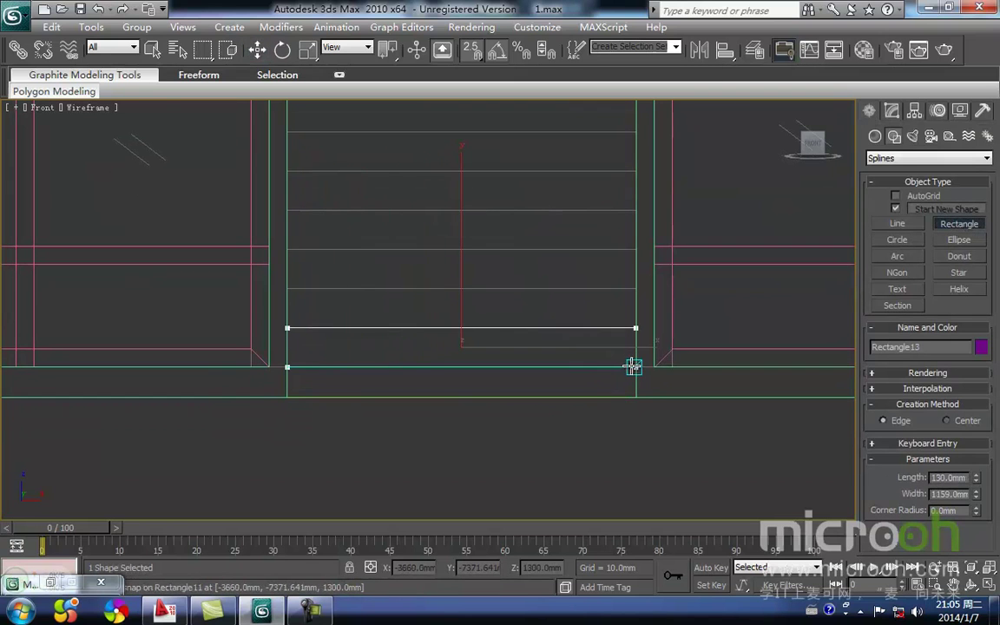
pyautogui.press('w')
pyautogui.click(591, 304)
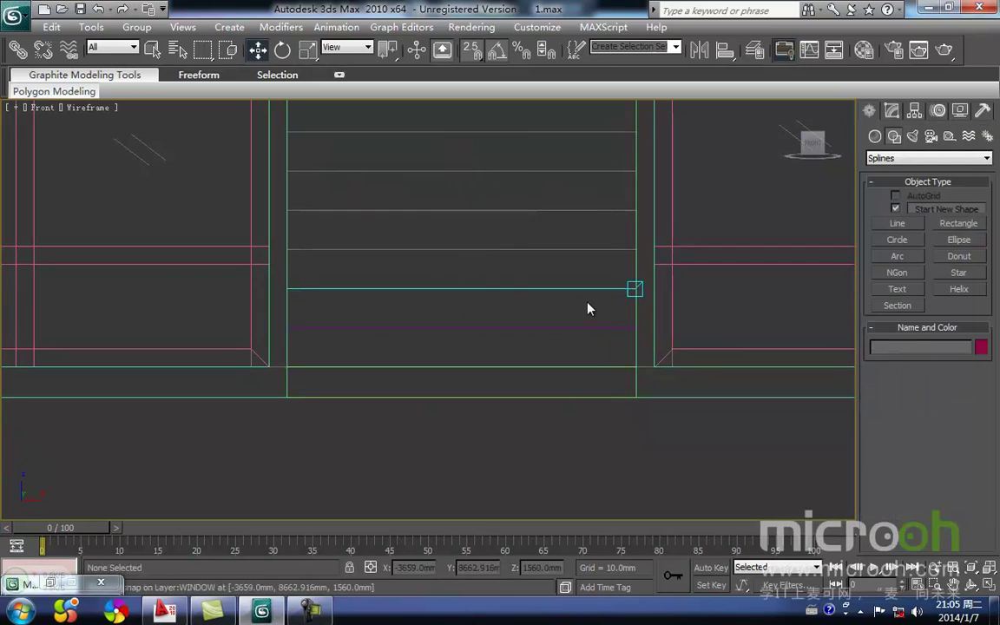
pyautogui.moveTo(587, 303); pyautogui.dragTo(578, 336, button='middle')
pyautogui.moveTo(575, 369); pyautogui.dragTo(539, 330)
pyautogui.moveTo(537, 343); pyautogui.dragTo(568, 344, button='middle')
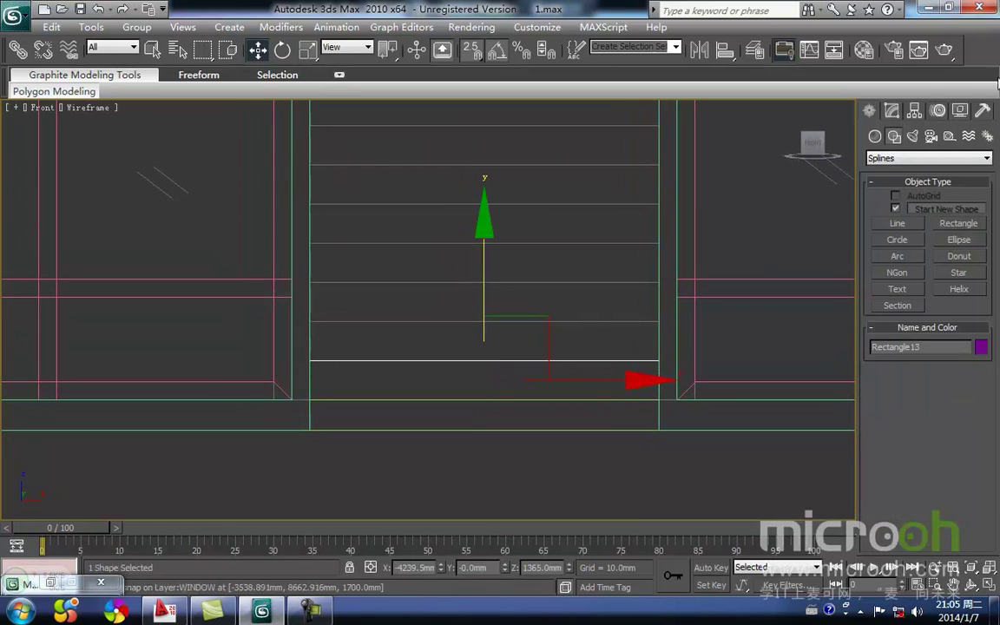
# Step: Extrude the louvre rectangle by 30 mm and reselect the resulting slat
pyautogui.click(893, 112)
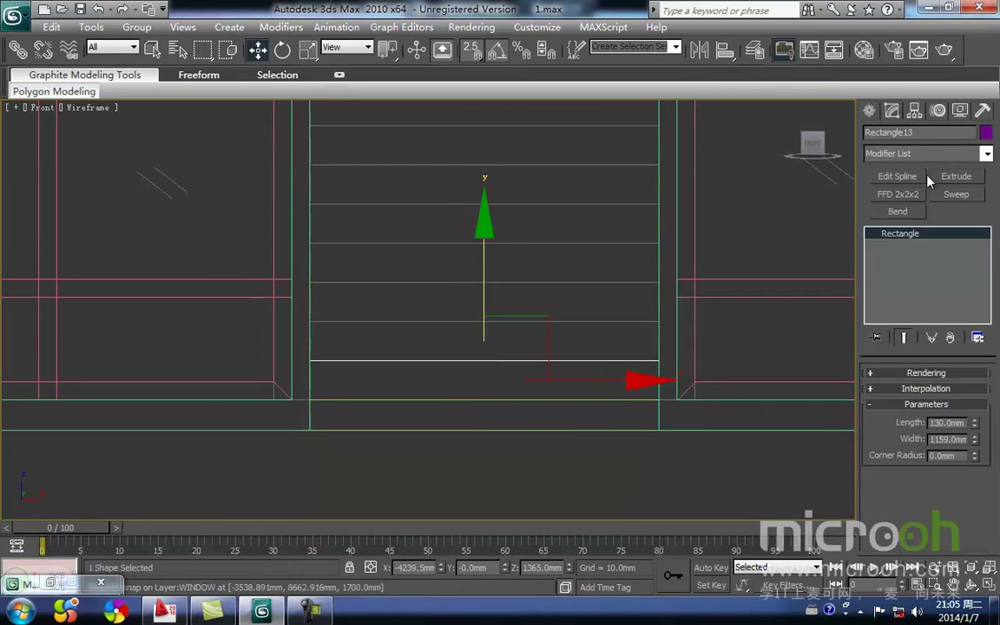
pyautogui.click(951, 177)
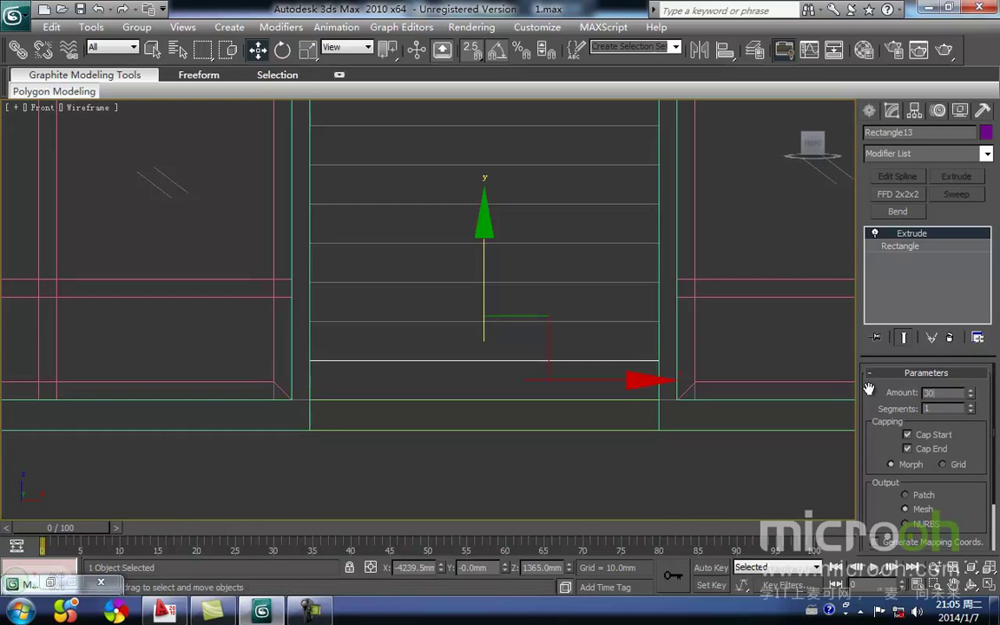
pyautogui.moveTo(486, 365); pyautogui.dragTo(484, 299, button='middle')
pyautogui.click(537, 416)
pyautogui.click(510, 298)
# Step: Move the slat along X in the Left view to the projecting windows' front frames
pyautogui.scroll(-2, 493, 275)
pyautogui.press('l')
pyautogui.scroll(-8, 482, 312)
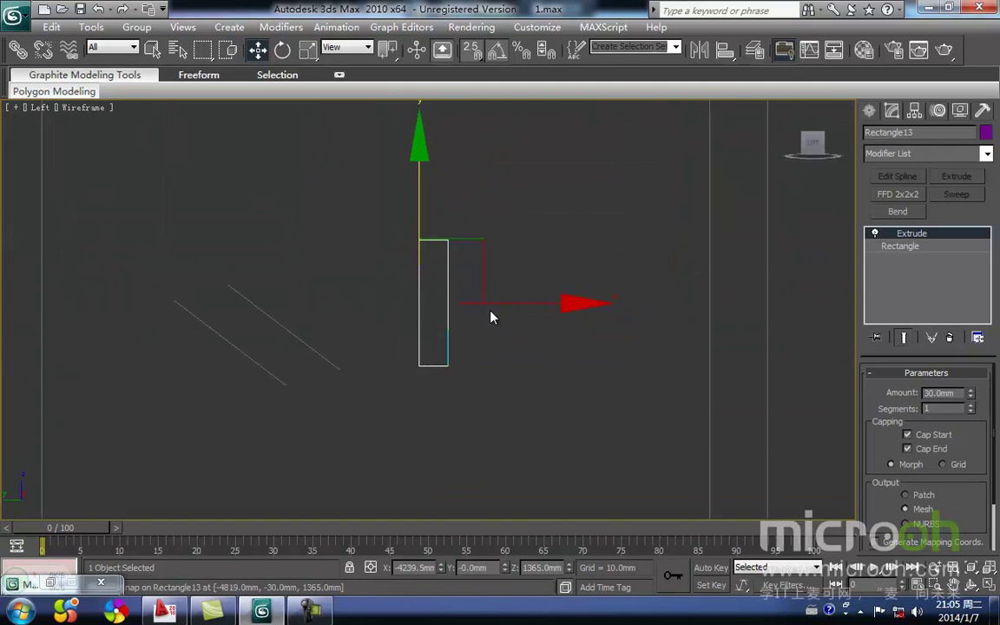
pyautogui.scroll(-2, 350, 340)
pyautogui.moveTo(460, 331); pyautogui.dragTo(198, 342, button='middle')
pyautogui.press('space')
pyautogui.moveTo(252, 327); pyautogui.dragTo(771, 335)
pyautogui.moveTo(734, 369); pyautogui.dragTo(236, 327, button='middle')
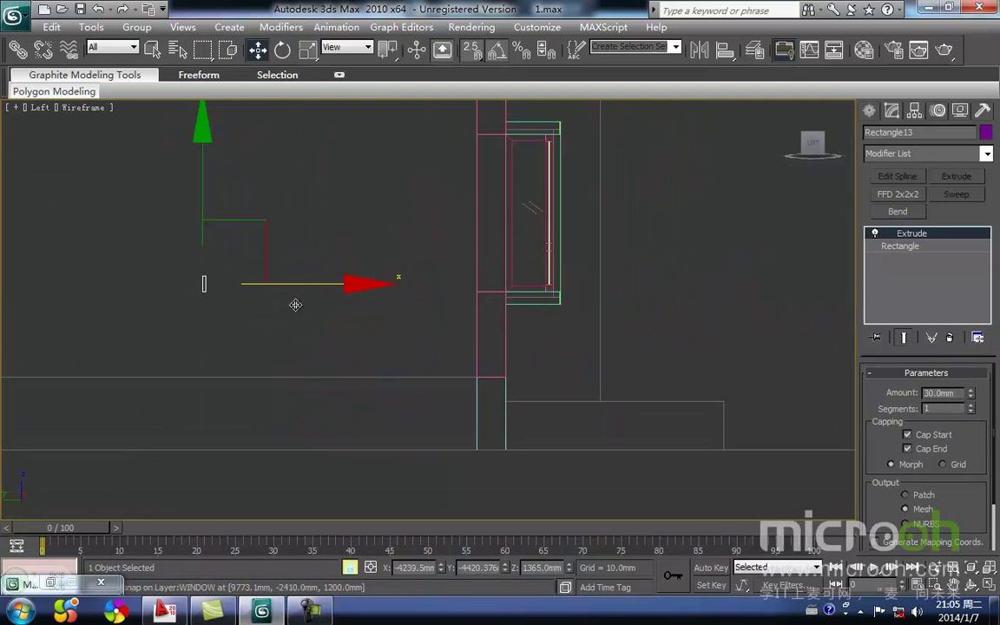
pyautogui.moveTo(299, 284); pyautogui.dragTo(549, 310)
# Step: Fine-tune the slat along Y in the Top view so it sits between the surrounds, just behind the slab's front edge
pyautogui.press('t')
pyautogui.press('z')
pyautogui.scroll(-3, 395, 293)
pyautogui.moveTo(408, 280); pyautogui.dragTo(417, 334, button='middle')
pyautogui.press('s')
pyautogui.moveTo(430, 304); pyautogui.dragTo(432, 267)
pyautogui.press('s')
pyautogui.moveTo(245, 354); pyautogui.dragTo(218, 362)
pyautogui.moveTo(323, 342); pyautogui.dragTo(353, 308, button='middle')
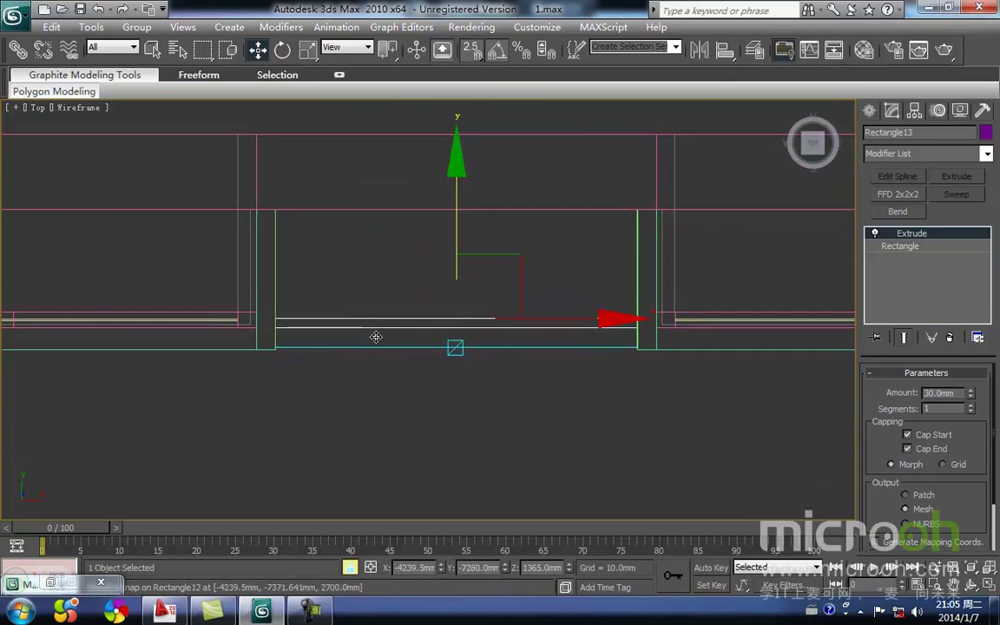
# Step: Rotate the slat 30 degrees with angle snap in the Left view so its lower edge tilts toward the facade's front
pyautogui.moveTo(339, 252); pyautogui.dragTo(290, 329, button='middle')
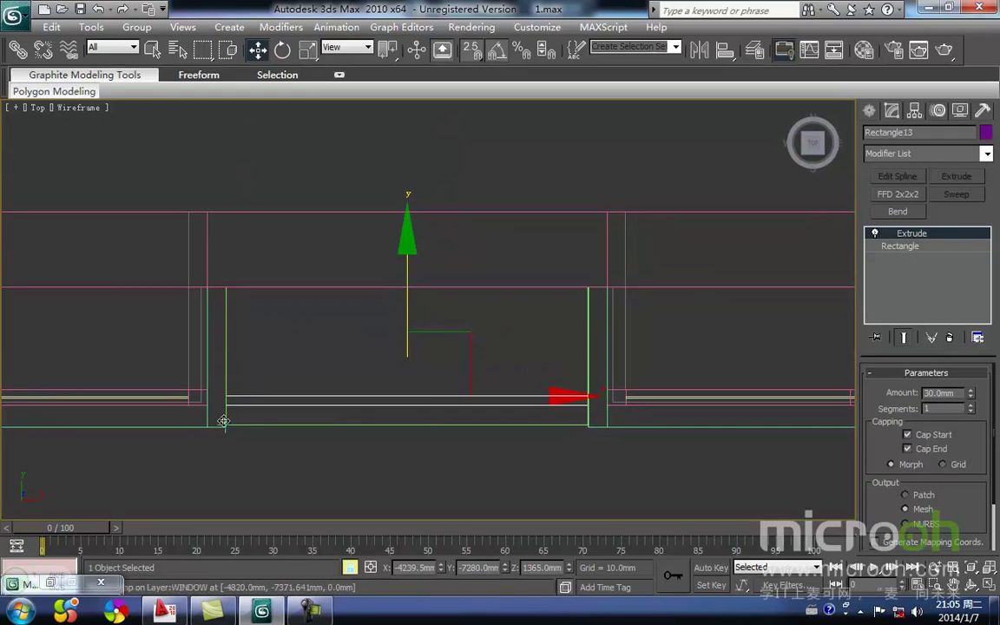
pyautogui.moveTo(300, 406)
pyautogui.mouseDown(button='middle')
pyautogui.moveTo(341, 365)
pyautogui.moveTo(311, 406)
pyautogui.mouseUp(button='middle')
pyautogui.scroll(-2, 313, 415)
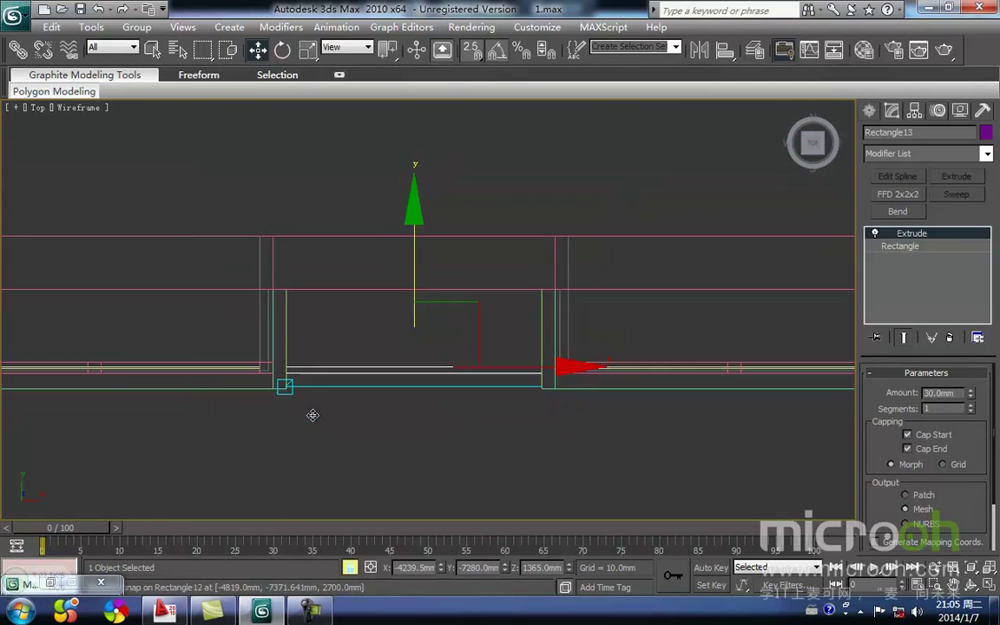
pyautogui.press('l')
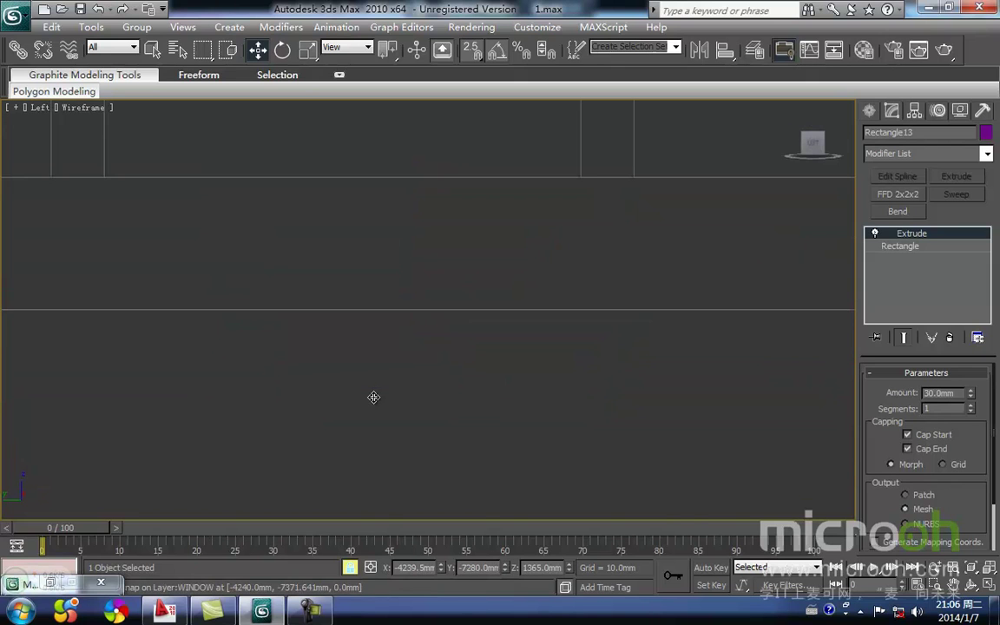
pyautogui.scroll(-2, 377, 423)
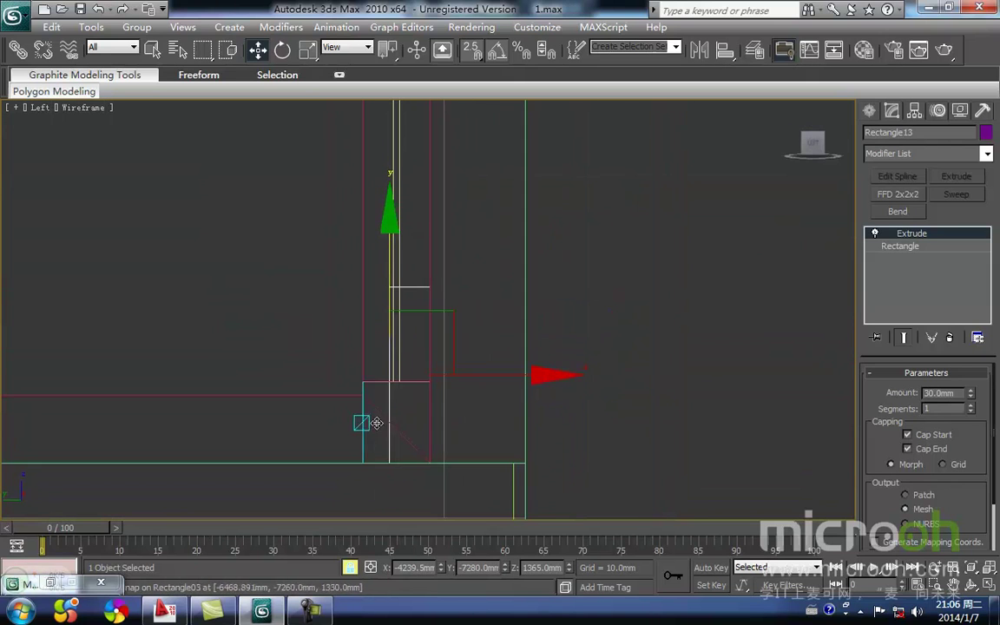
pyautogui.moveTo(430, 342); pyautogui.dragTo(426, 397, button='middle')
pyautogui.moveTo(355, 385); pyautogui.dragTo(374, 340, button='middle')
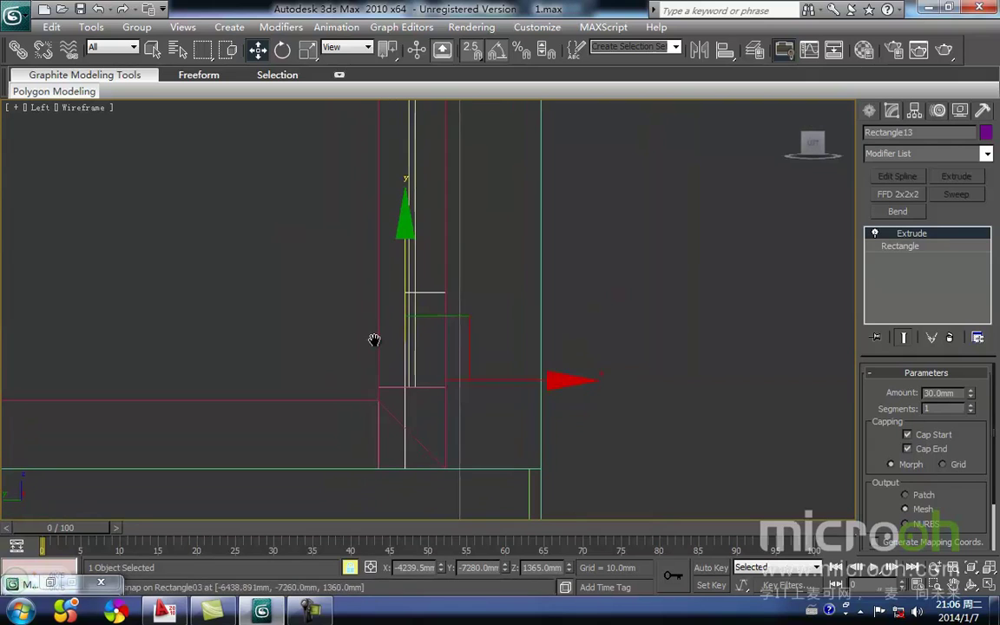
pyautogui.rightClick(497, 54)
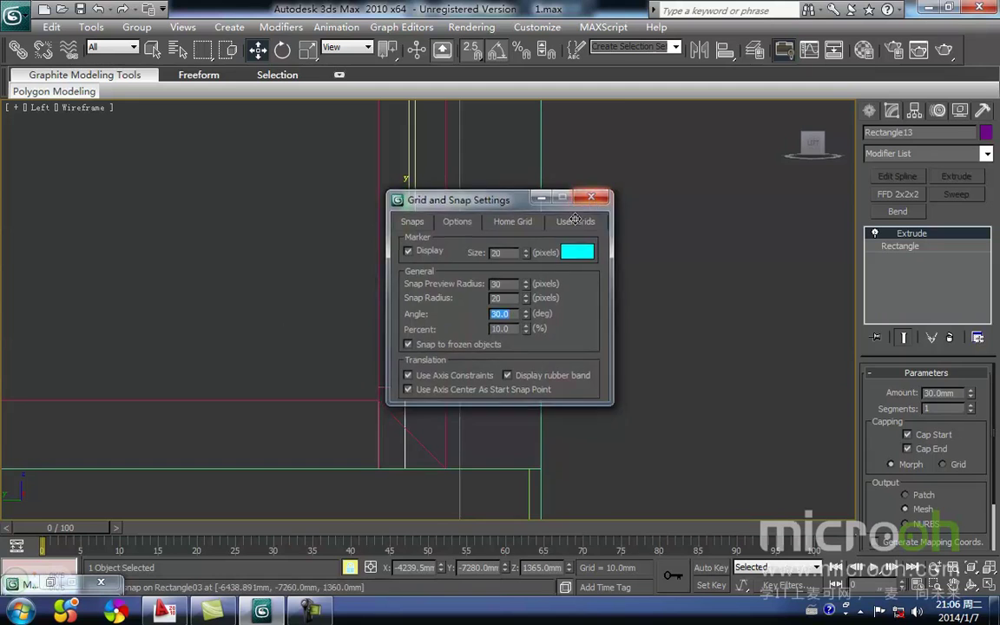
pyautogui.click(590, 195)
pyautogui.press('e')
pyautogui.moveTo(538, 419); pyautogui.dragTo(540, 408)
pyautogui.scroll(-2, 525, 360)
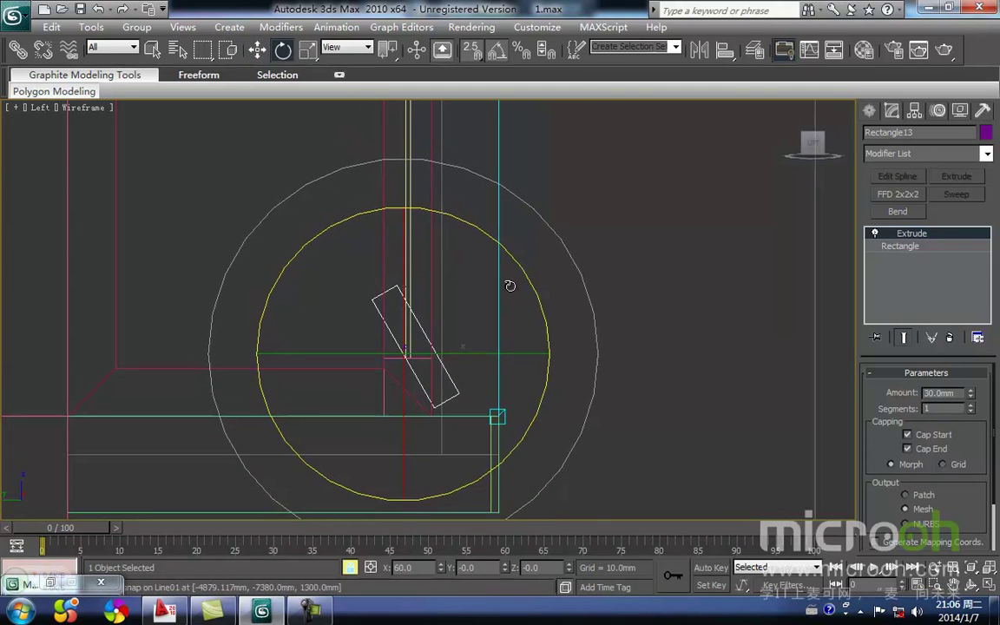
# Step: Move the tilted slat vertically in the Front view until its upper edge aligns with the lowest CAD louvre line
pyautogui.press('f')
pyautogui.press('z')
pyautogui.moveTo(452, 310); pyautogui.dragTo(411, 310, button='middle')
pyautogui.press('w')
pyautogui.press('F3')
pyautogui.moveTo(423, 267); pyautogui.dragTo(396, 327)
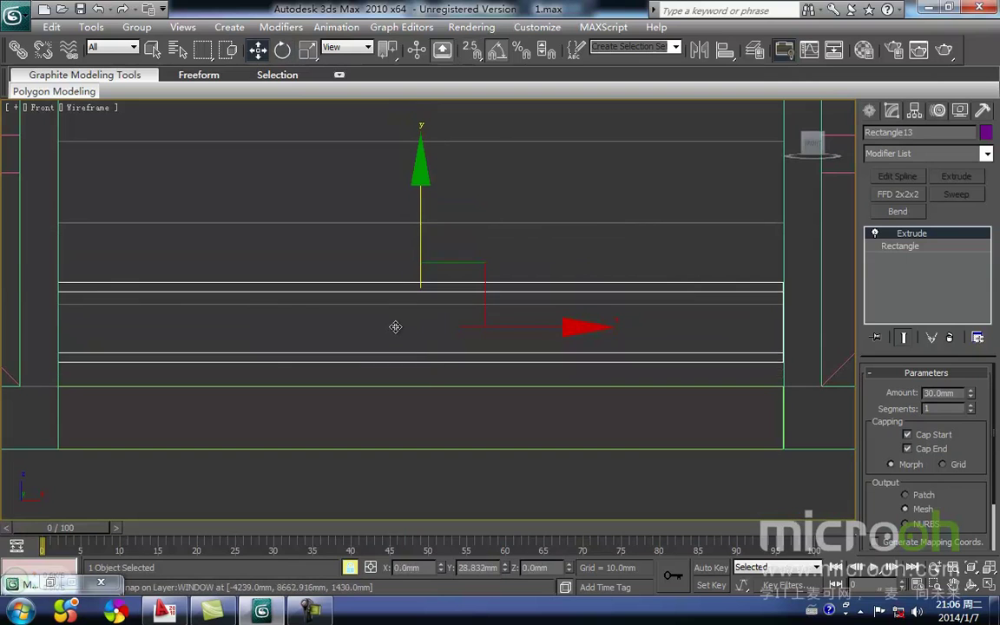
pyautogui.moveTo(57, 292); pyautogui.dragTo(56, 306)
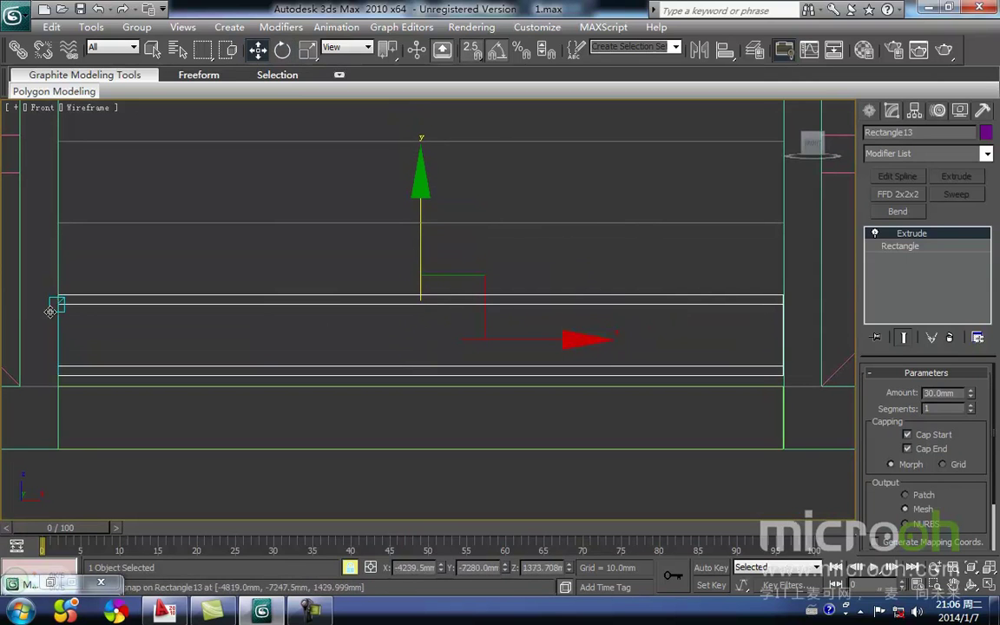
# Step: Clone the slat upward at the CAD louvre spacing as 10 instances and delete the surplus last copy
pyautogui.moveTo(55, 306); pyautogui.dragTo(57, 233)
pyautogui.write('10')
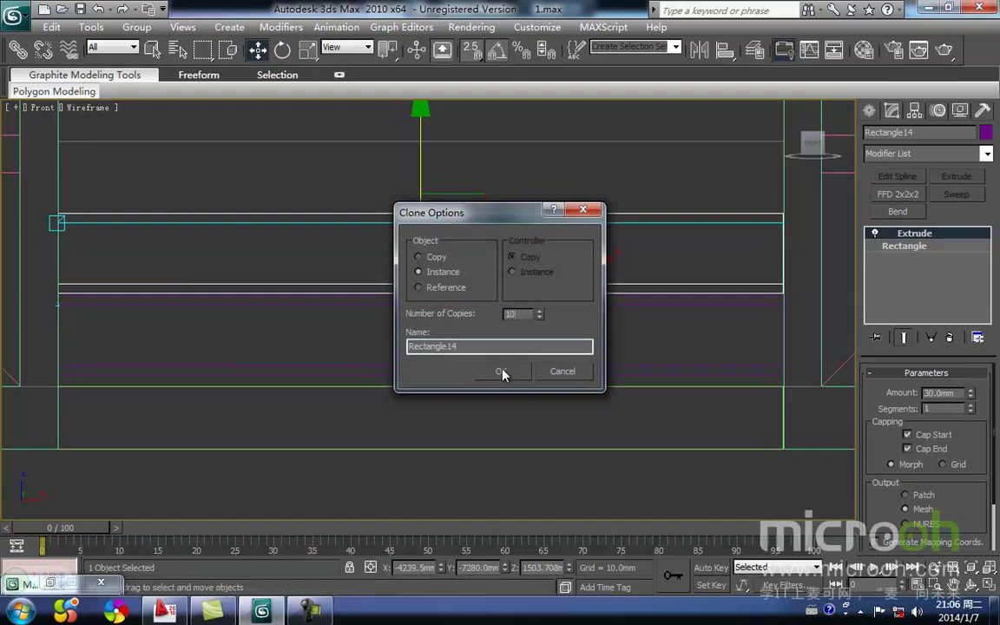
pyautogui.click(502, 372)
pyautogui.scroll(-5, 413, 395)
pyautogui.scroll(4, 408, 277)
pyautogui.press('Delete')
# Step: Examine the louvre stack between the two windows in a shaded angled view and in the Front wireframe view
pyautogui.scroll(-3, 389, 347)
pyautogui.press('F3')
pyautogui.scroll(-3, 379, 335)
pyautogui.keyDown('alt'); pyautogui.moveTo(392, 386); pyautogui.dragTo(606, 455, button='middle'); pyautogui.keyUp('alt')
pyautogui.moveTo(666, 458); pyautogui.dragTo(382, 295, button='middle')
pyautogui.scroll(4, 394, 331)
pyautogui.scroll(4, 407, 351)
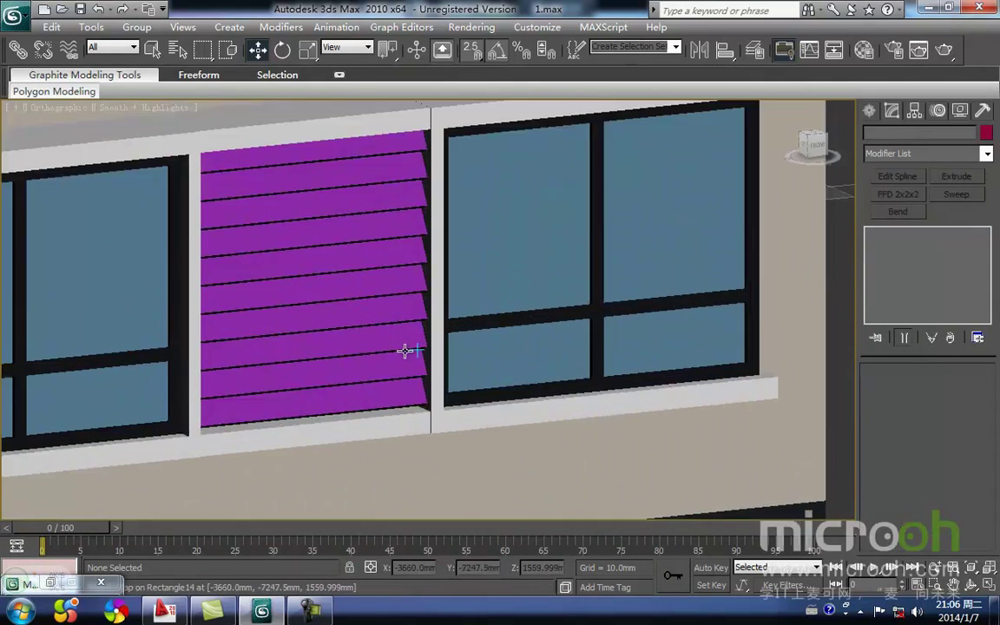
pyautogui.scroll(-3, 393, 337)
pyautogui.press('F3')
pyautogui.moveTo(357, 332); pyautogui.dragTo(429, 221, button='middle')
pyautogui.press('f')
pyautogui.press('z')
pyautogui.scroll(6, 429, 230)
pyautogui.moveTo(201, 280); pyautogui.dragTo(465, 284, button='middle')
pyautogui.moveTo(409, 336); pyautogui.dragTo(358, 165)
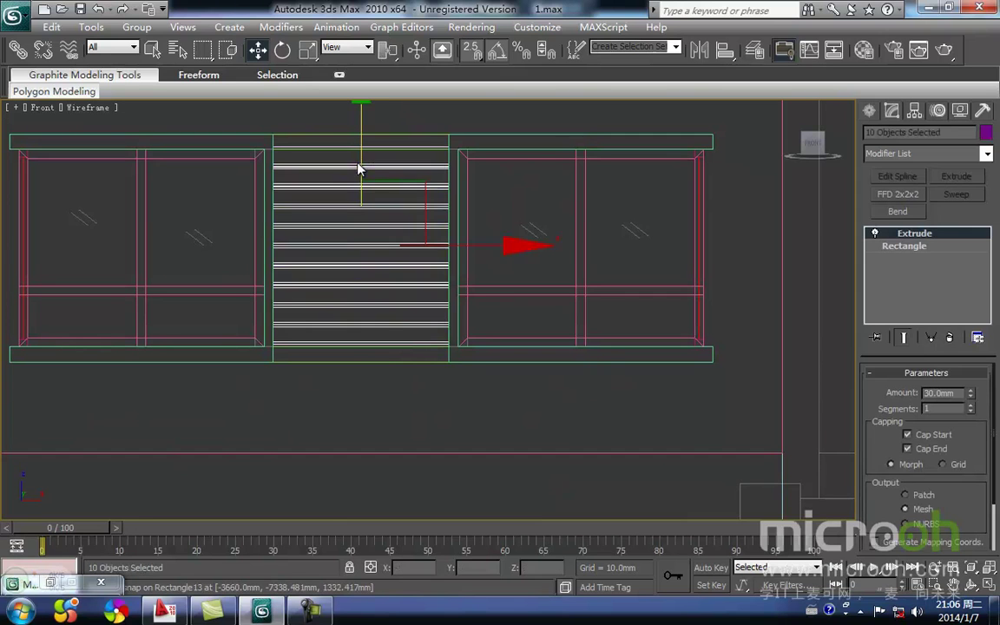
pyautogui.click(422, 426)
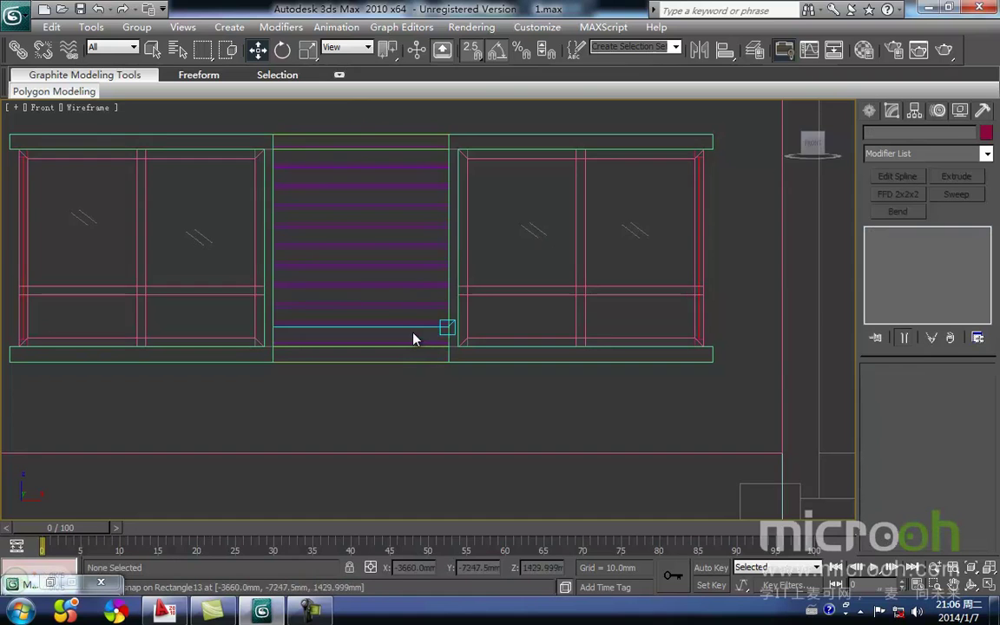
# Step: Select the ten louvre slats in the Top view and combine them into one group with the default name
pyautogui.press('t')
pyautogui.moveTo(378, 384); pyautogui.dragTo(415, 243, button='middle')
pyautogui.scroll(5, 384, 292)
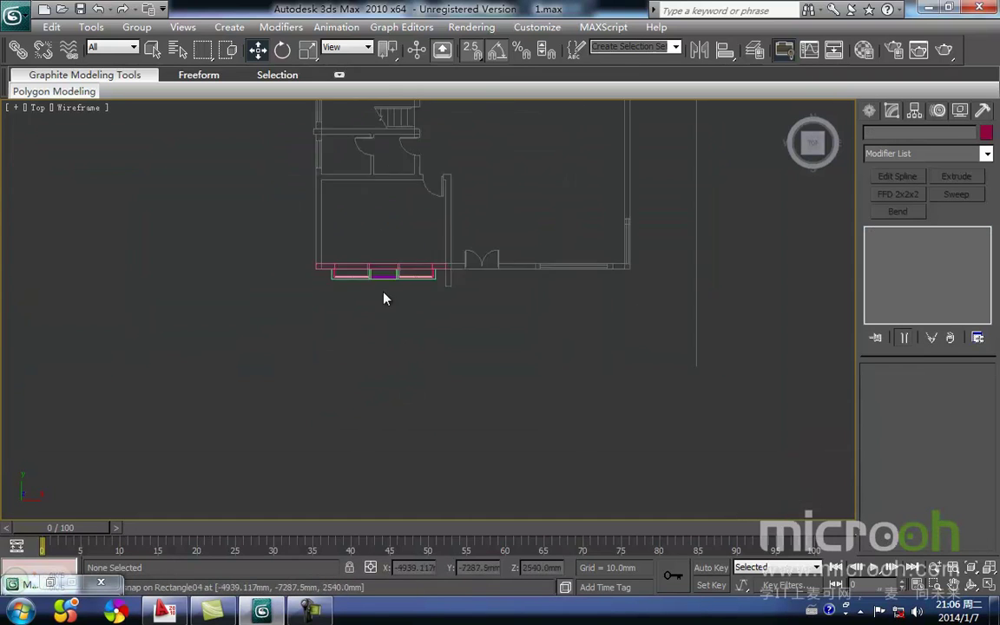
pyautogui.scroll(2, 269, 204)
pyautogui.moveTo(250, 176); pyautogui.dragTo(480, 430, button='middle')
pyautogui.scroll(2, 469, 419)
pyautogui.moveTo(368, 292); pyautogui.dragTo(355, 301)
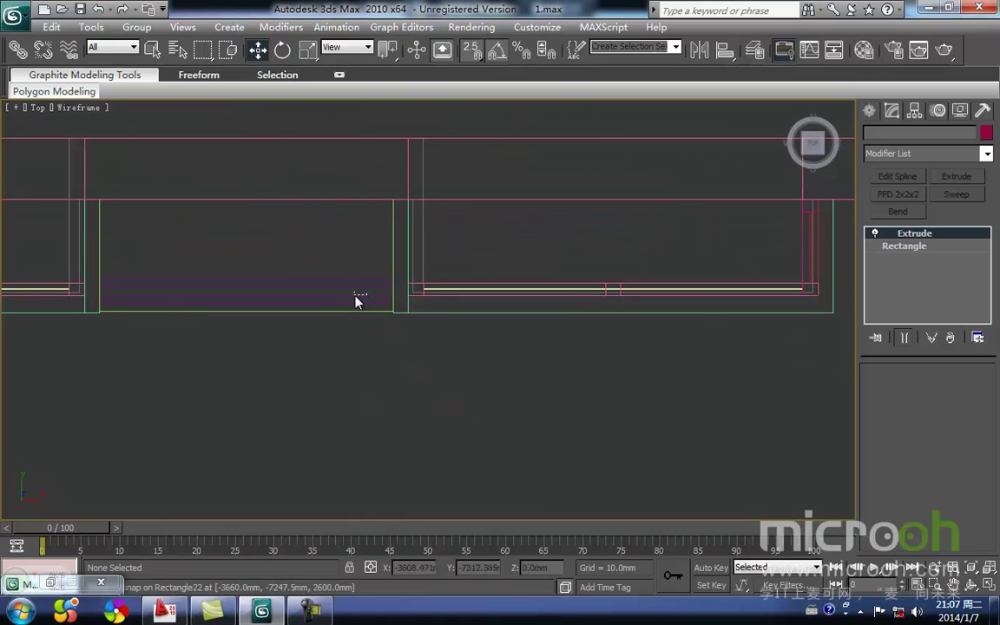
pyautogui.moveTo(247, 267); pyautogui.dragTo(372, 305, button='middle')
pyautogui.click(137, 27)
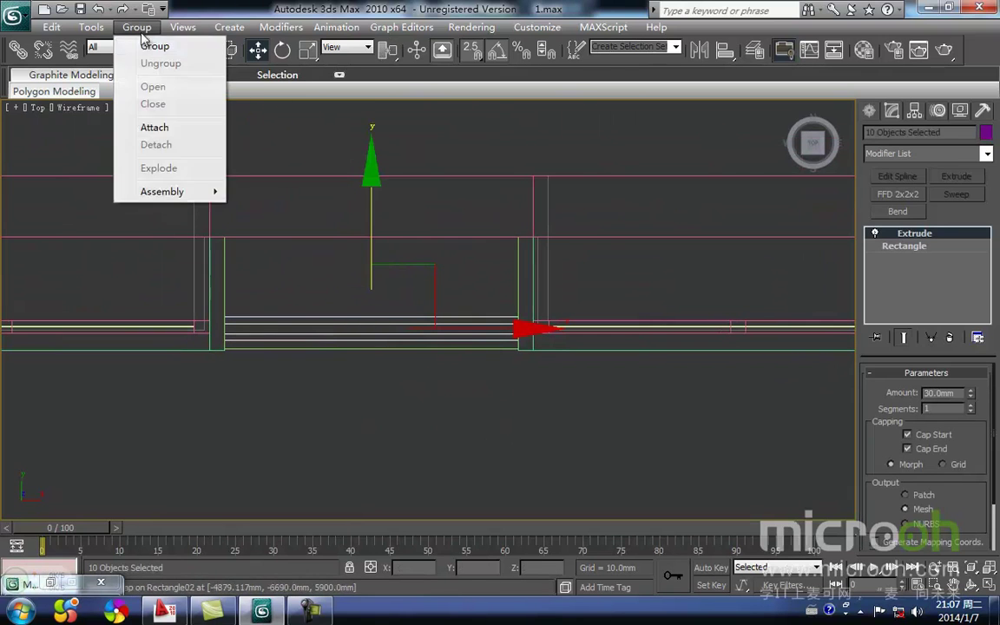
pyautogui.click(150, 45)
pyautogui.click(510, 337)
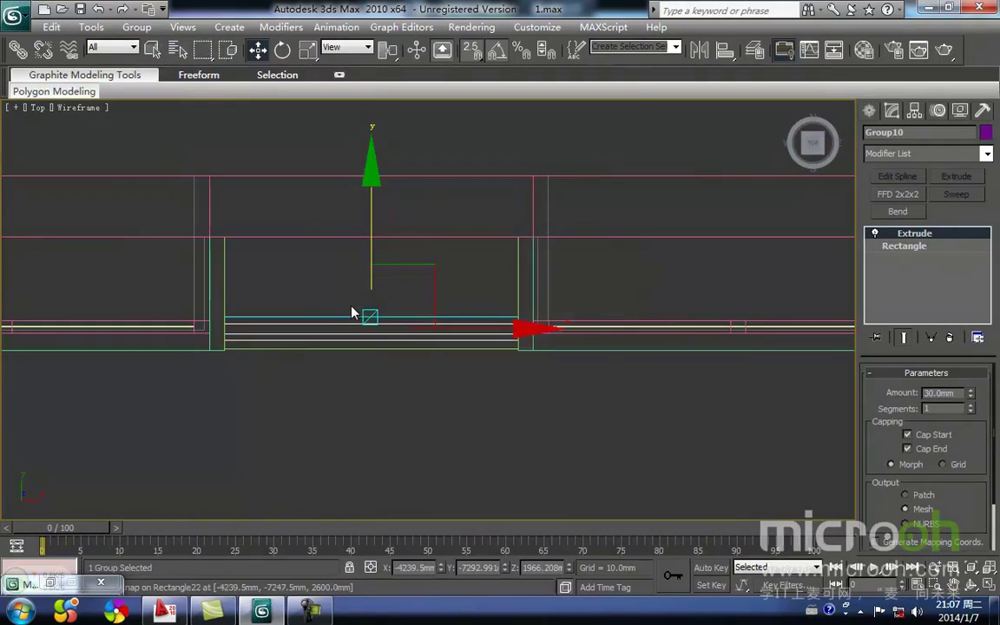
# Step: Show the louvre group shaded in the Front view and rename the unused grey material 木质百叶
pyautogui.moveTo(351, 311); pyautogui.dragTo(362, 356, button='middle')
pyautogui.press('f')
pyautogui.press('z')
pyautogui.moveTo(336, 303); pyautogui.dragTo(336, 295, button='middle')
pyautogui.press('F3')
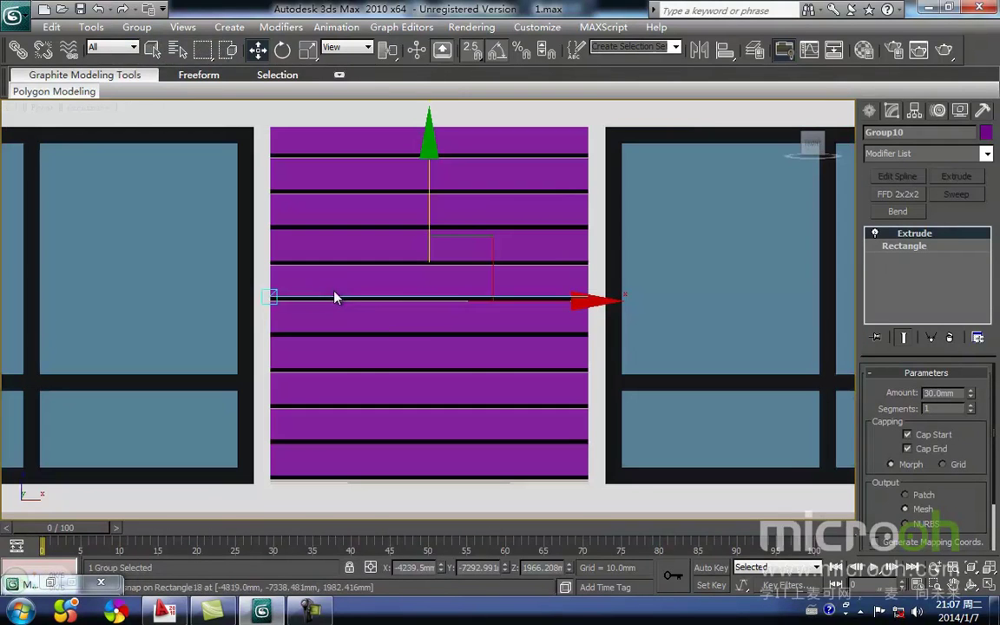
pyautogui.press('m')
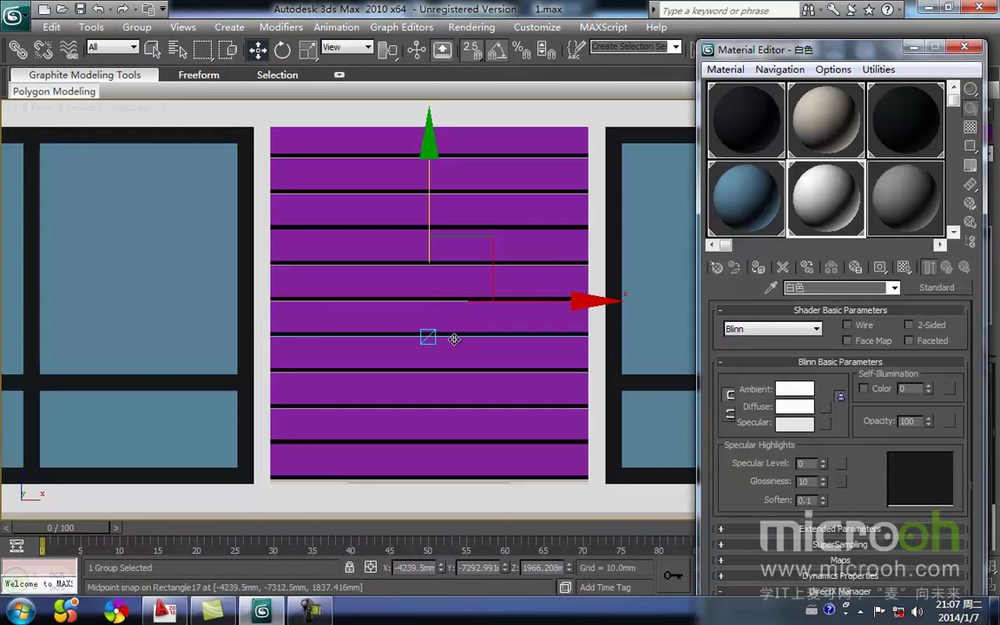
pyautogui.click(168, 612)
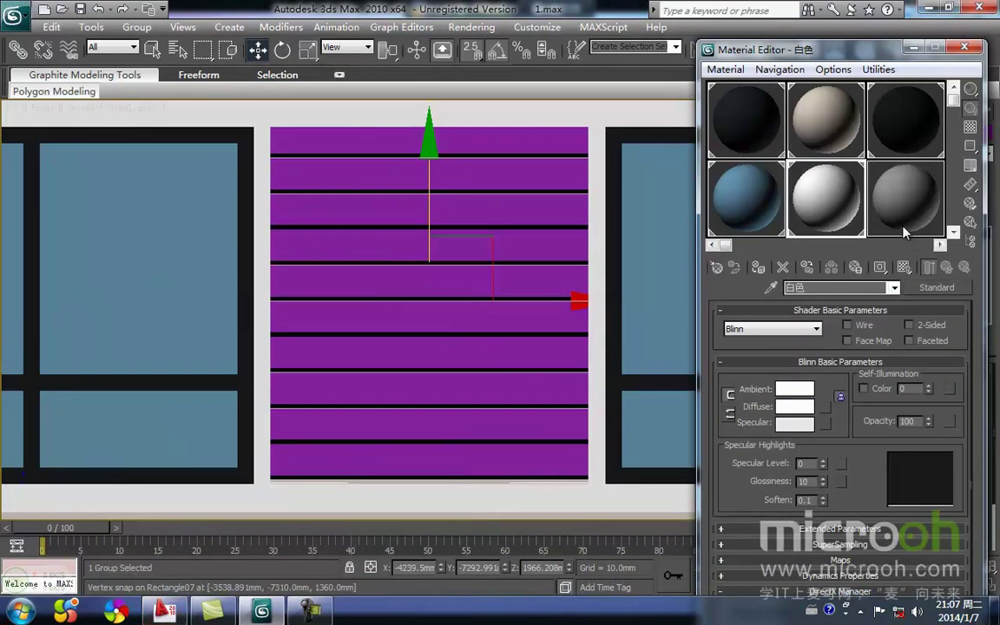
pyautogui.click(904, 231)
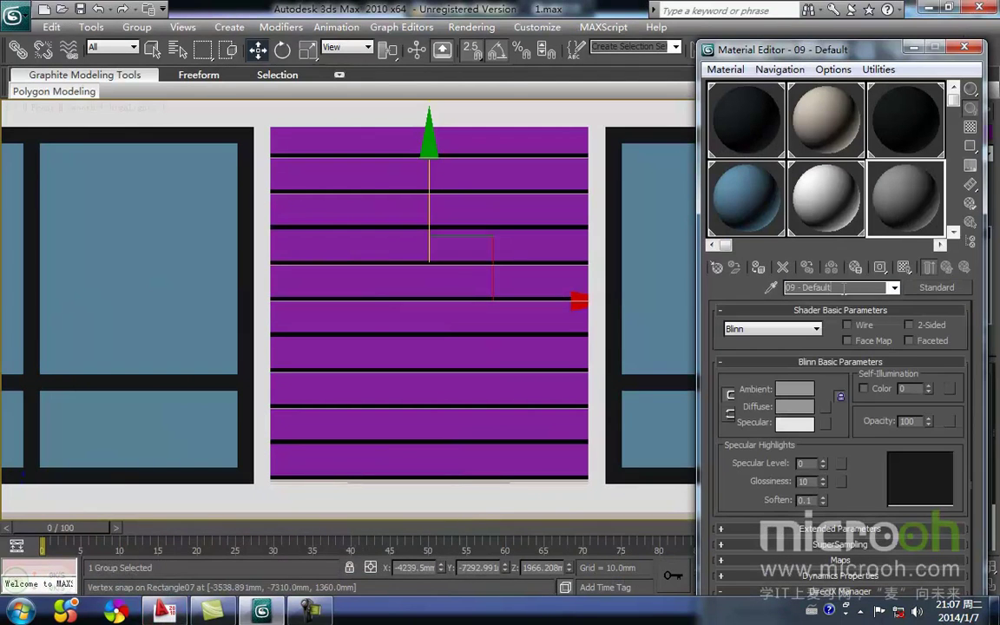
pyautogui.hotkey('ctrl', 'space')
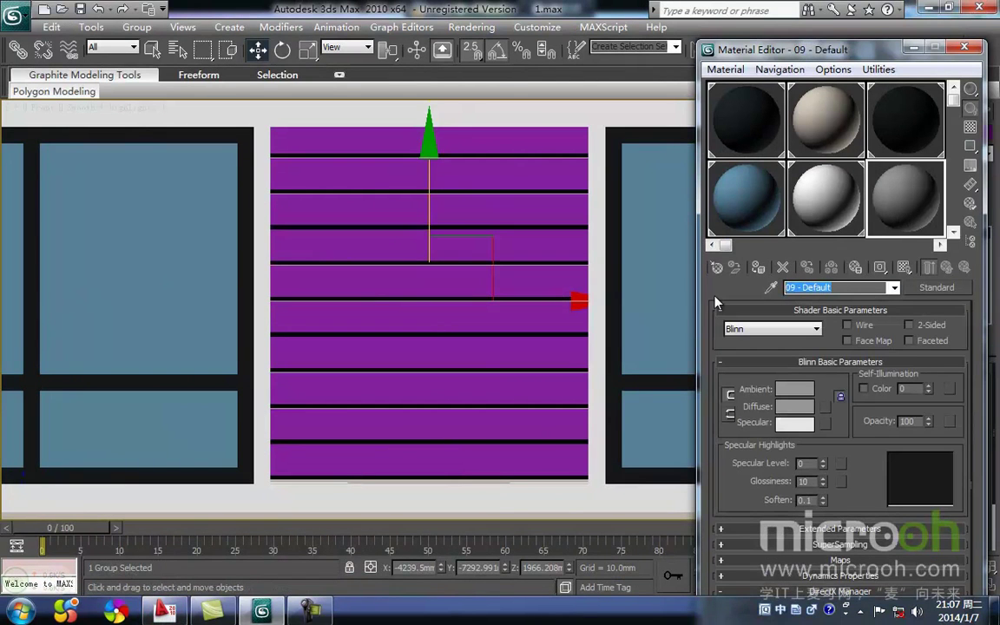
pyautogui.write('ba')
pyautogui.write('木质')
pyautogui.write('百叶')
pyautogui.press('Return')
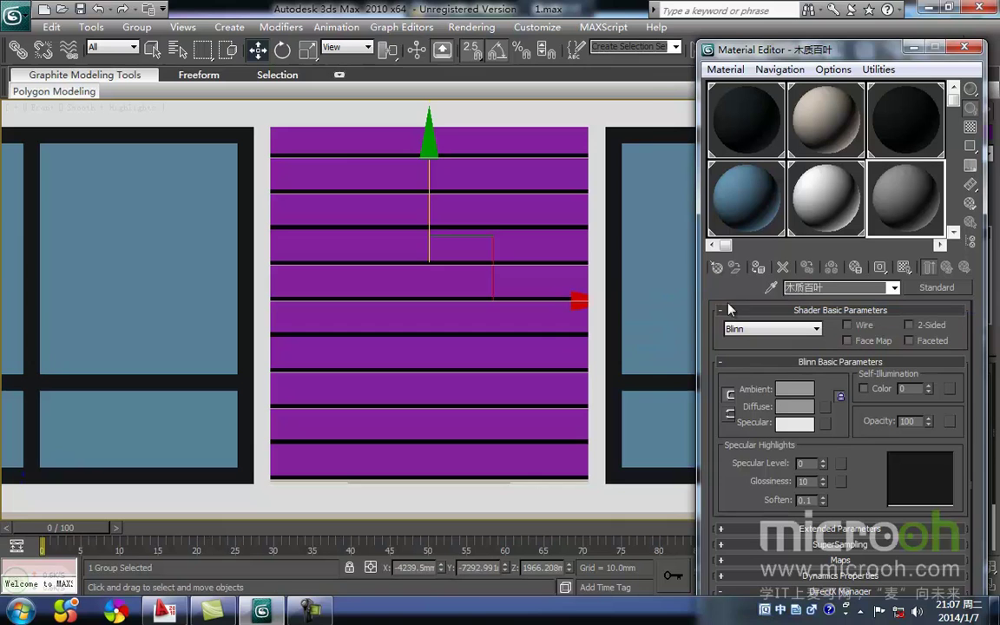
# Step: Set the 木质百叶 material's colour to dark brown (RGB 77, 60, 44) and assign it to the louvre group
pyautogui.click(797, 391)
pyautogui.moveTo(336, 207); pyautogui.dragTo(326, 201)
pyautogui.moveTo(451, 161); pyautogui.dragTo(458, 120)
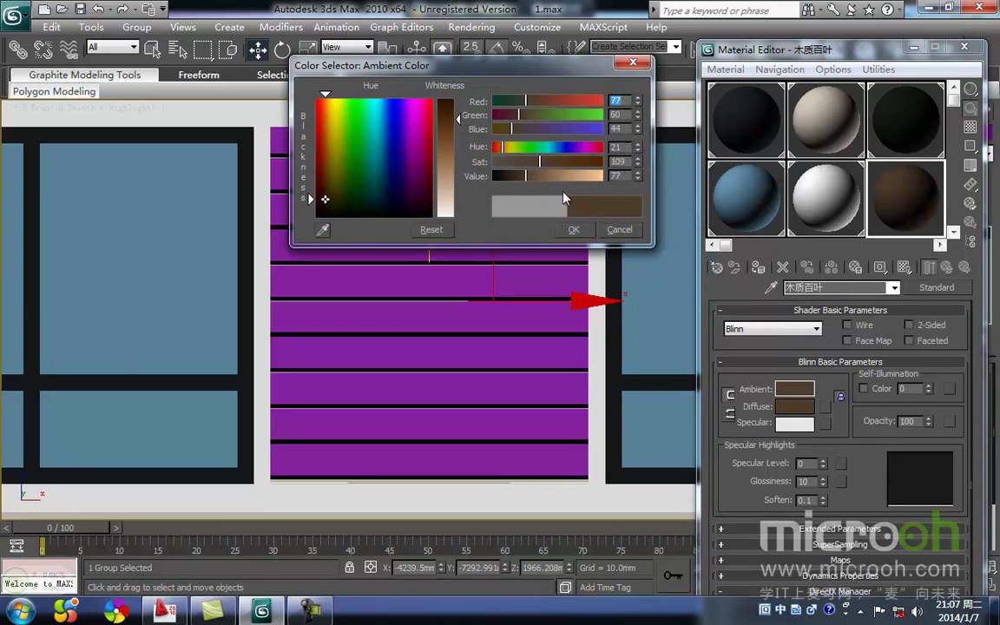
pyautogui.click(573, 230)
pyautogui.click(757, 268)
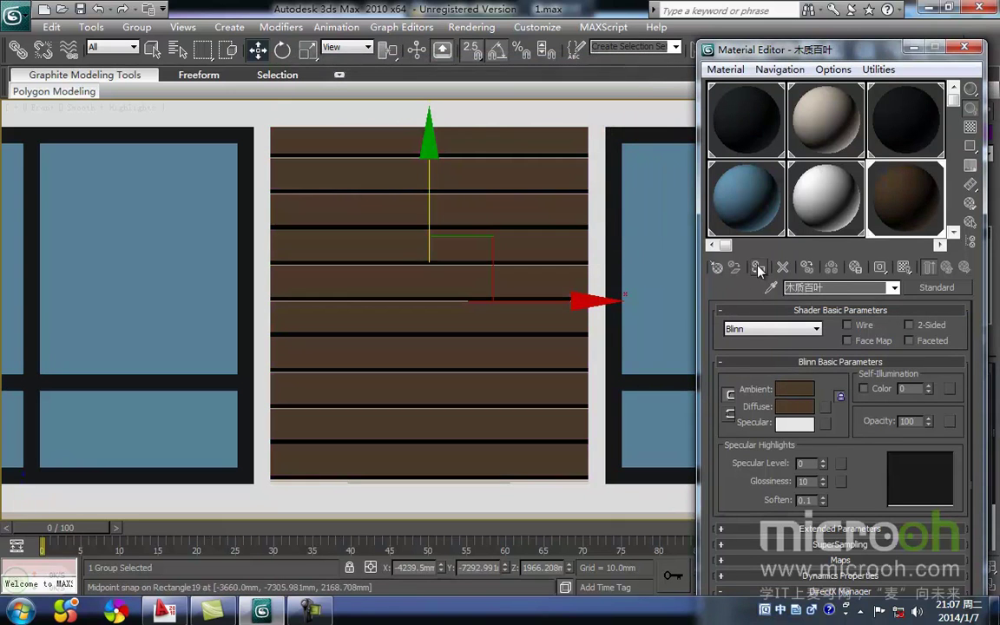
pyautogui.click(963, 47)
pyautogui.scroll(-4, 580, 232)
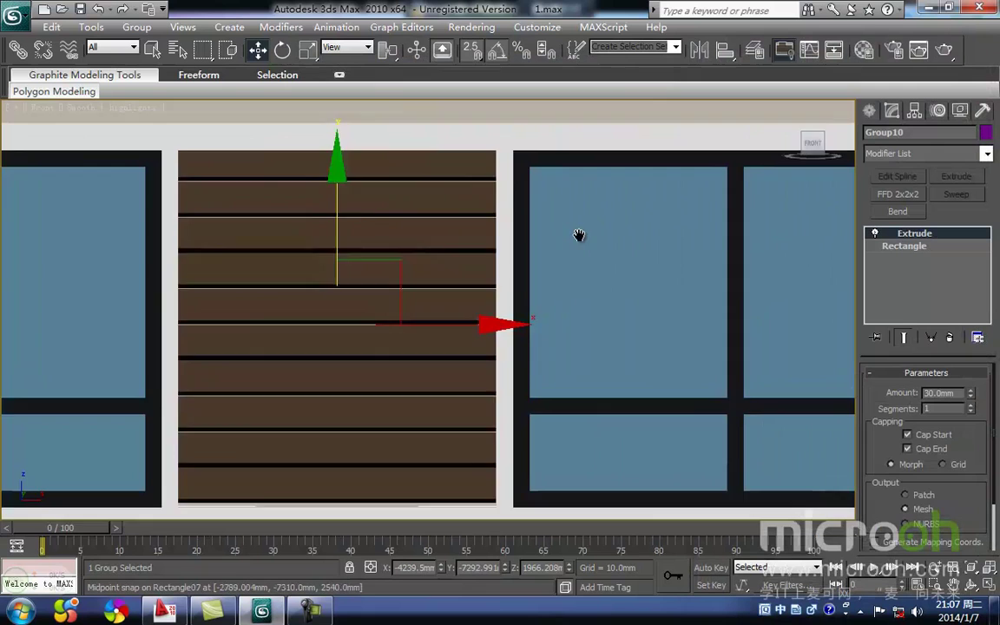
pyautogui.click(700, 435)
# Step: Select the lower windows, surrounds, louvres and wall in the Front view, test-move them along X and undo the move
pyautogui.moveTo(419, 357); pyautogui.dragTo(425, 322, button='middle')
pyautogui.scroll(-3, 425, 322)
pyautogui.scroll(2, 368, 315)
pyautogui.press('F3')
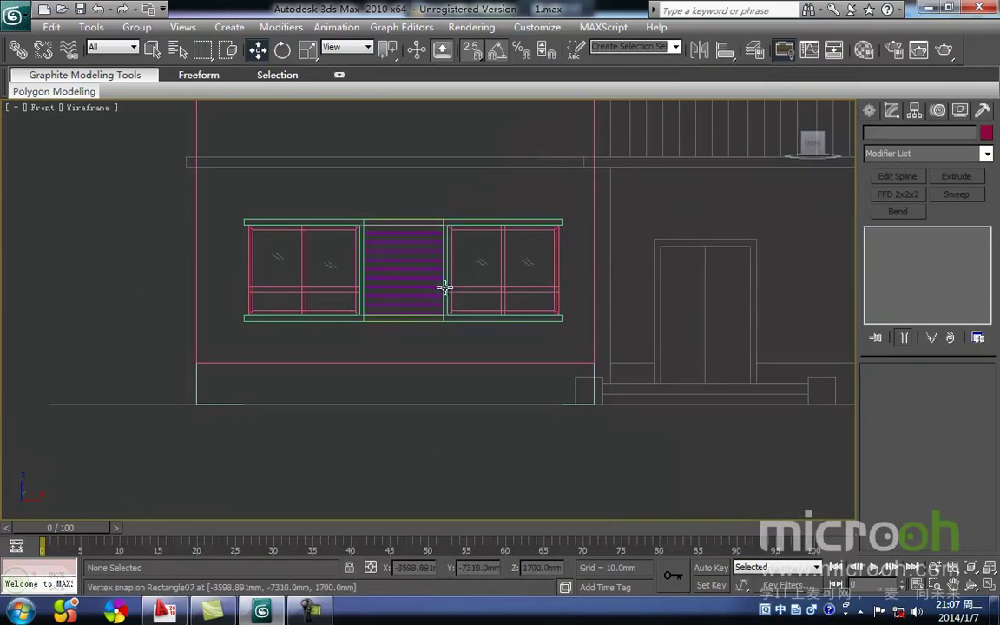
pyautogui.moveTo(446, 303); pyautogui.dragTo(446, 352, button='middle')
pyautogui.scroll(1, 445, 368)
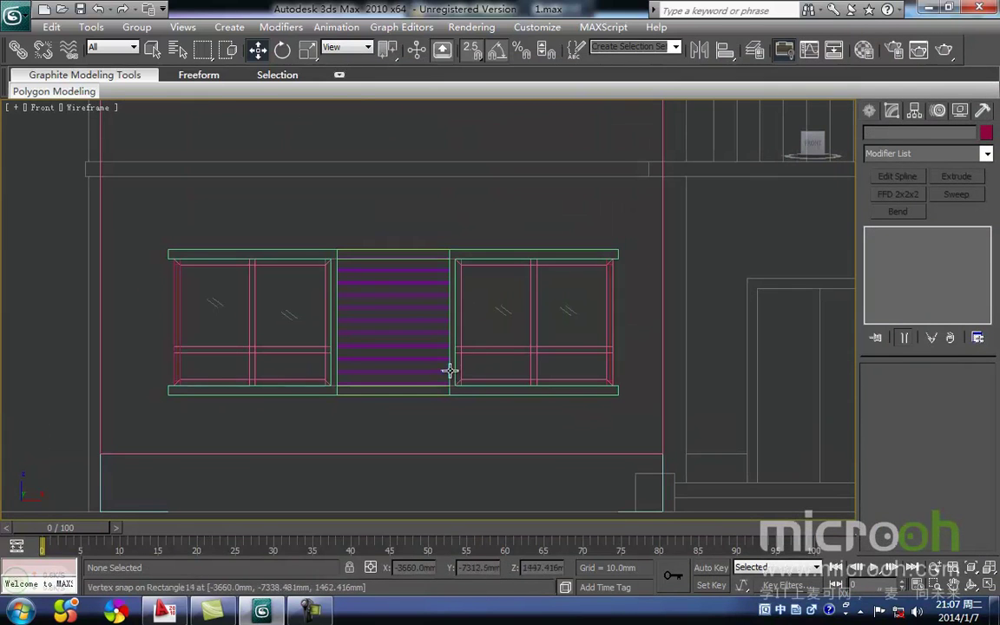
pyautogui.press('t')
pyautogui.hotkey('ctrl', 'space')
pyautogui.moveTo(450, 353); pyautogui.dragTo(464, 326, button='middle')
pyautogui.scroll(-1, 464, 326)
pyautogui.scroll(2, 454, 334)
pyautogui.scroll(-2, 365, 319)
pyautogui.moveTo(206, 203); pyautogui.dragTo(696, 415)
pyautogui.scroll(-4, 679, 415)
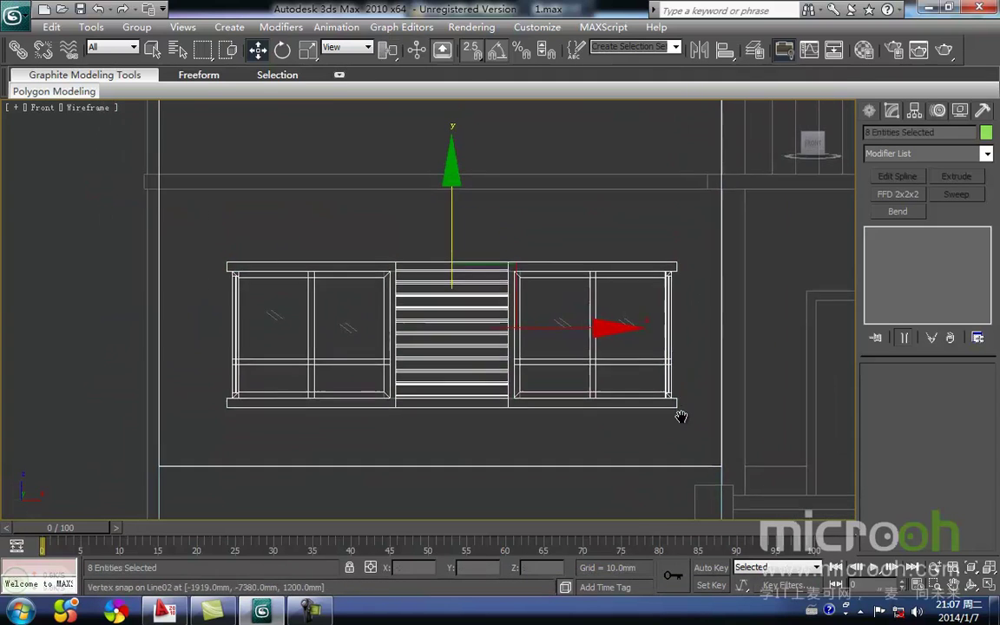
pyautogui.moveTo(562, 319); pyautogui.dragTo(563, 324, button='middle')
pyautogui.scroll(2, 567, 344)
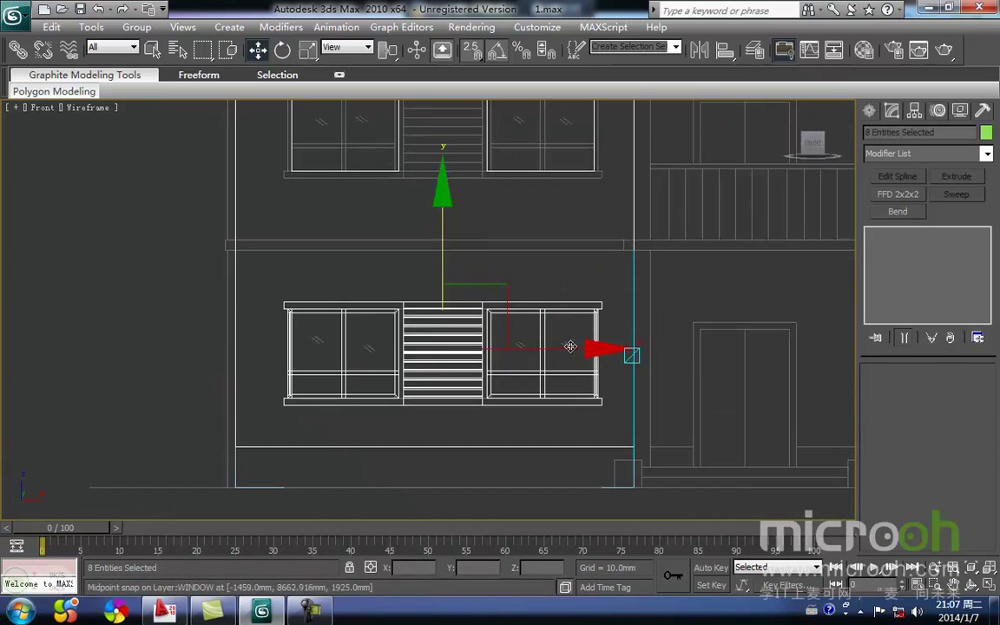
pyautogui.moveTo(593, 352); pyautogui.dragTo(651, 354)
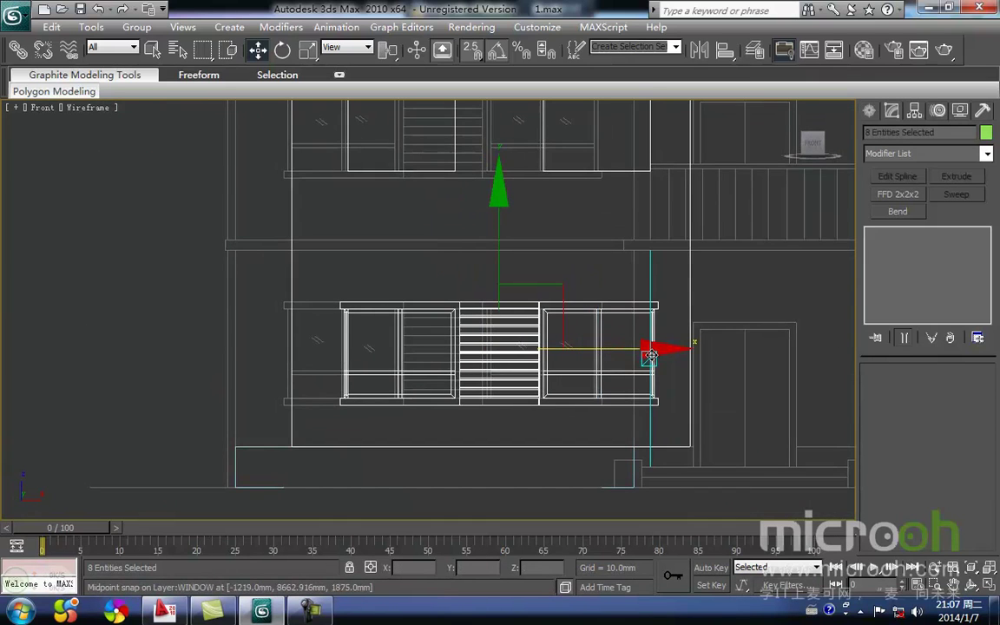
pyautogui.hotkey('ctrl', 'z')
# Step: Remove the wall from the selection and group the lower windows, surrounds and louvres under the default name
pyautogui.moveTo(670, 321); pyautogui.dragTo(652, 330, button='middle')
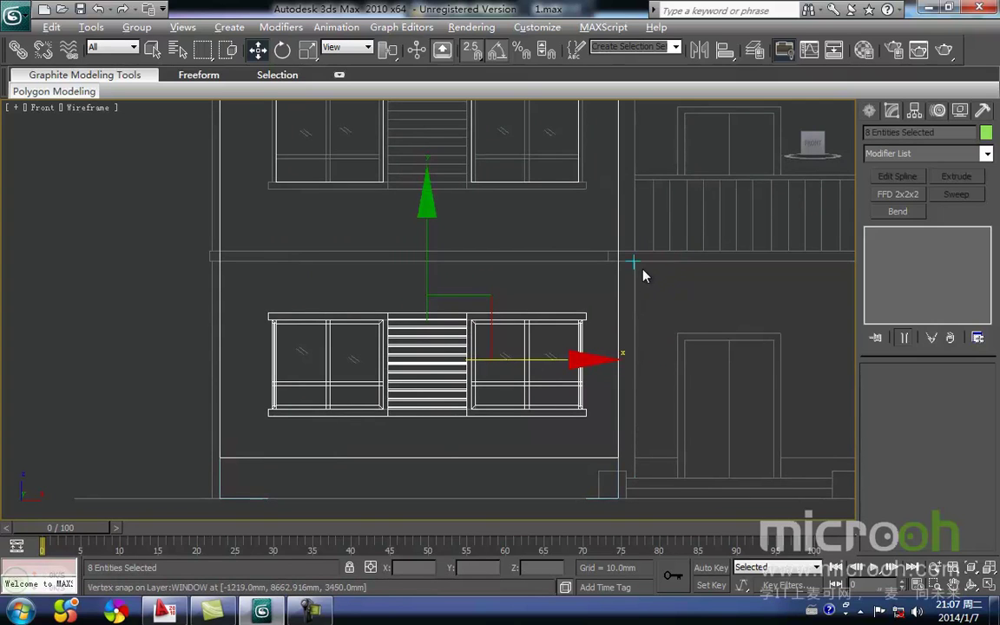
pyautogui.keyDown('alt'); pyautogui.moveTo(659, 274); pyautogui.dragTo(528, 204); pyautogui.keyUp('alt')
pyautogui.moveTo(515, 322); pyautogui.dragTo(531, 346, button='middle')
pyautogui.moveTo(478, 307); pyautogui.dragTo(500, 283, button='middle')
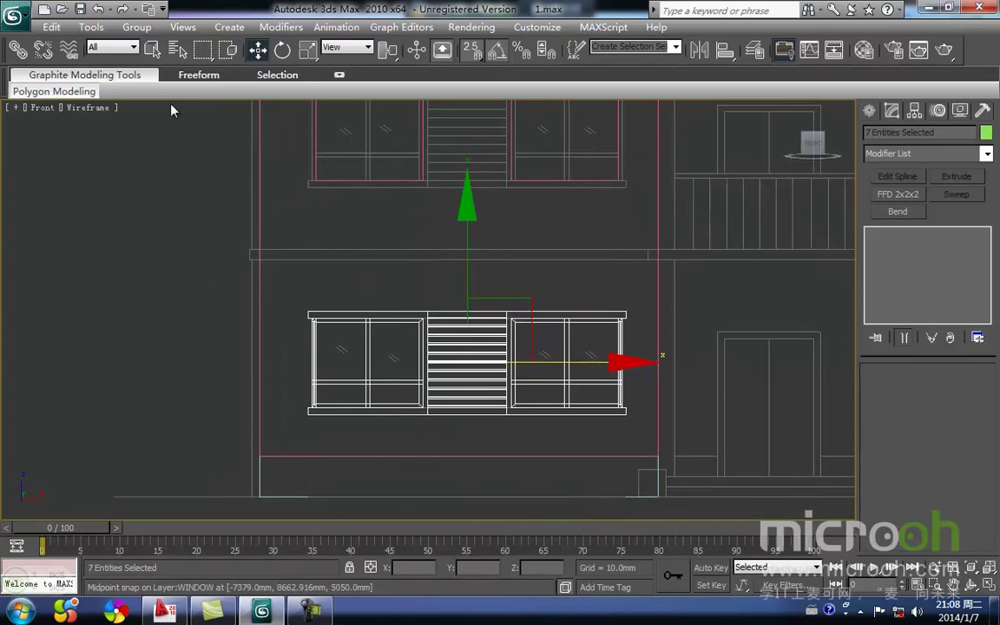
pyautogui.click(136, 27)
pyautogui.click(154, 47)
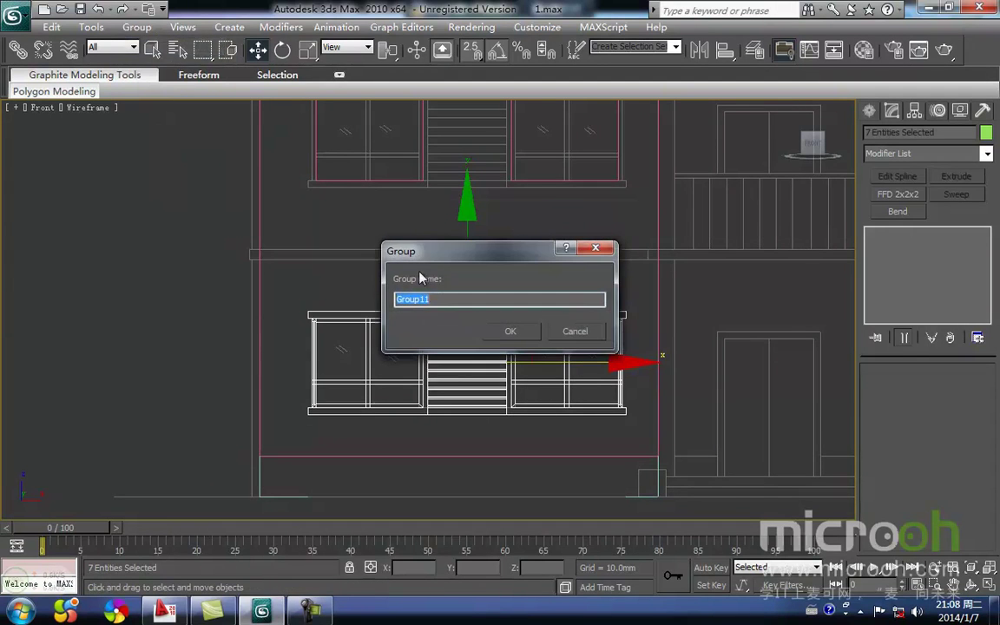
pyautogui.click(498, 336)
# Step: Clone the lower window group as one instance, snapped straight up onto the upper floor's CAD window outline
pyautogui.moveTo(434, 282); pyautogui.dragTo(425, 345, button='middle')
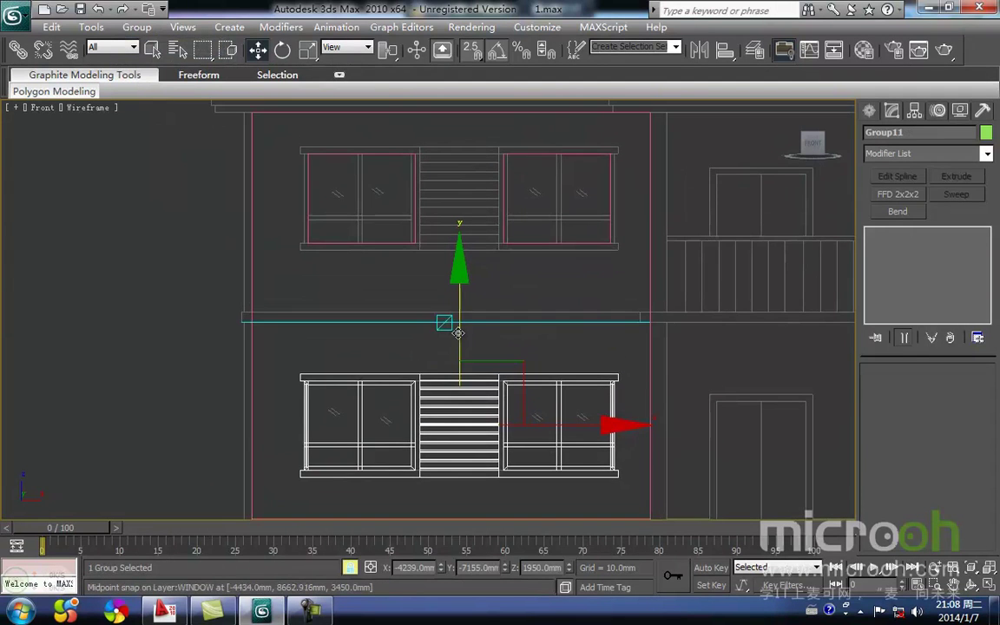
pyautogui.keyDown('shift'); pyautogui.moveTo(298, 354); pyautogui.dragTo(297, 149); pyautogui.keyUp('shift')
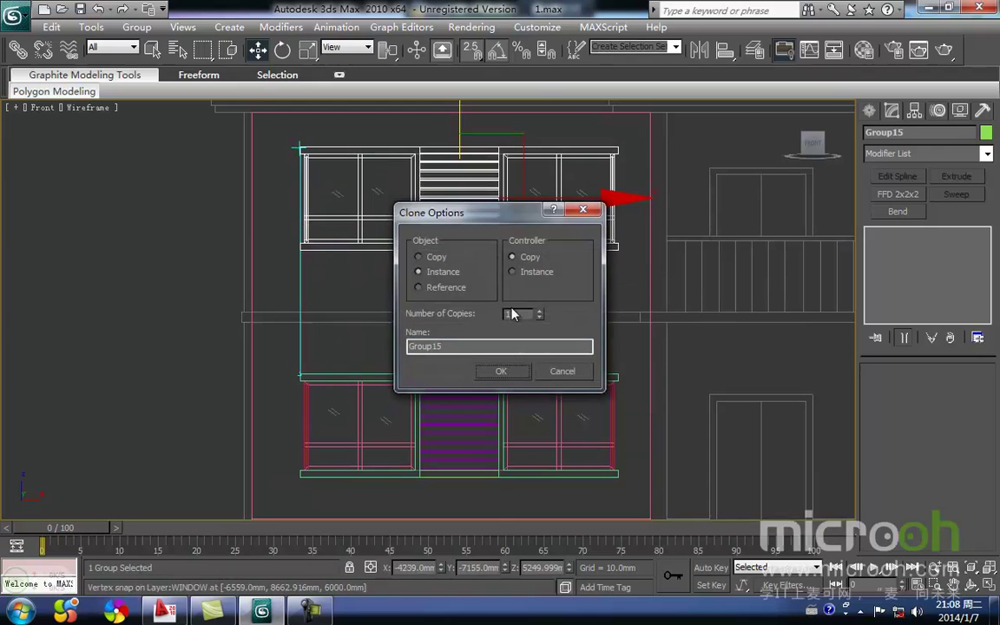
pyautogui.click(495, 375)
pyautogui.moveTo(564, 245); pyautogui.dragTo(437, 315, button='middle')
pyautogui.scroll(3, 434, 311)
pyautogui.moveTo(551, 343); pyautogui.dragTo(500, 367, button='middle')
pyautogui.scroll(-6, 446, 372)
pyautogui.keyDown('alt'); pyautogui.moveTo(437, 384); pyautogui.dragTo(400, 421, button='middle'); pyautogui.keyUp('alt')
pyautogui.press('F3')
pyautogui.scroll(4, 446, 324)
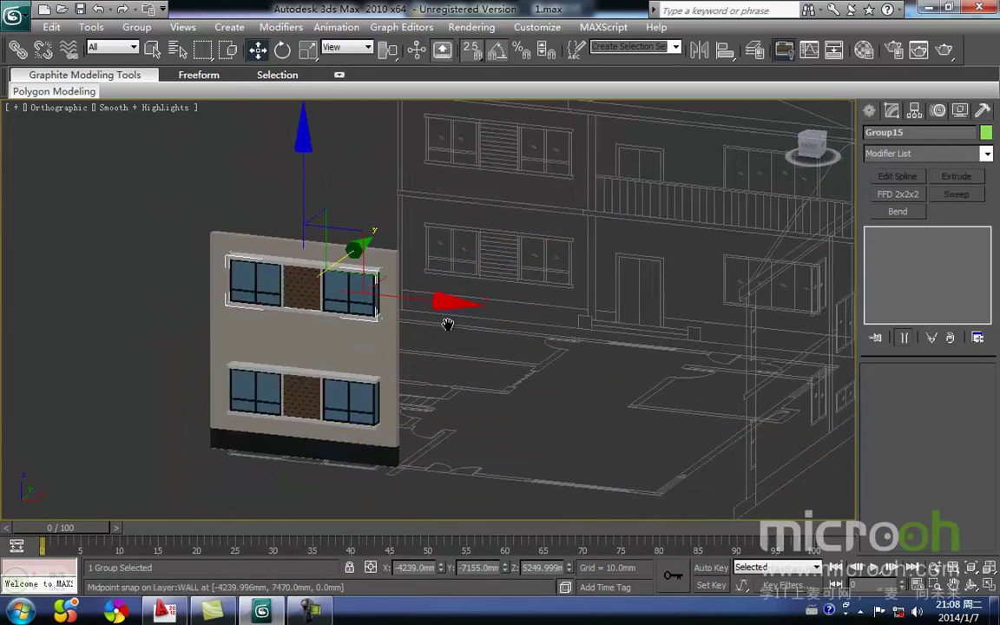